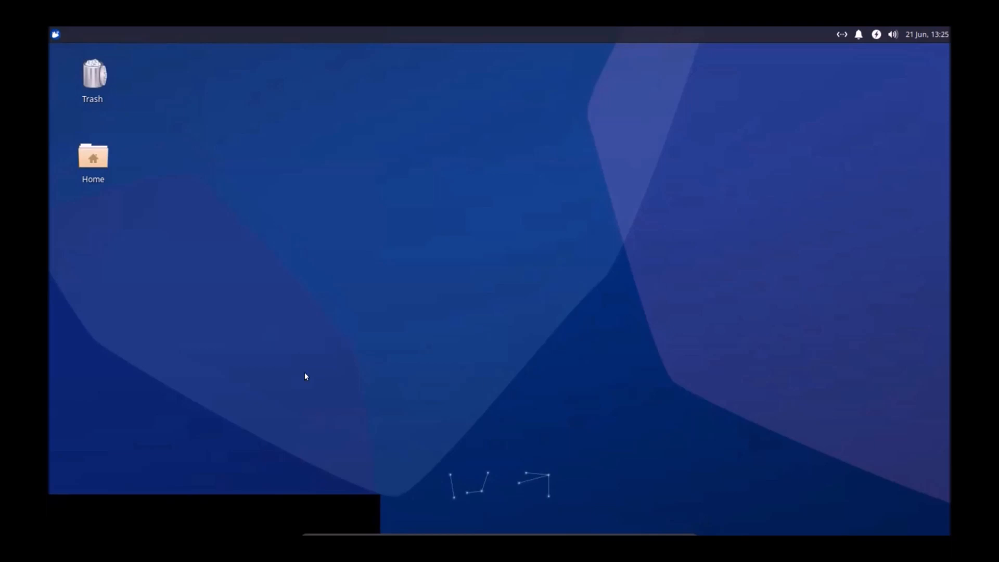
# Step: Switch the Xubuntu virtual machine out of full-screen mode and back into it
pyautogui.moveTo(341, 532)
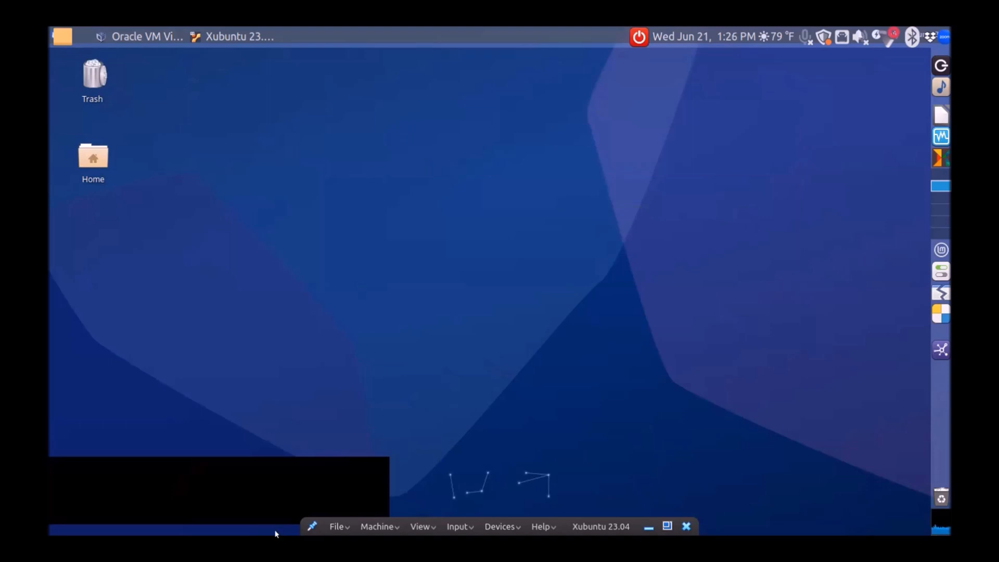
pyautogui.click(422, 526)
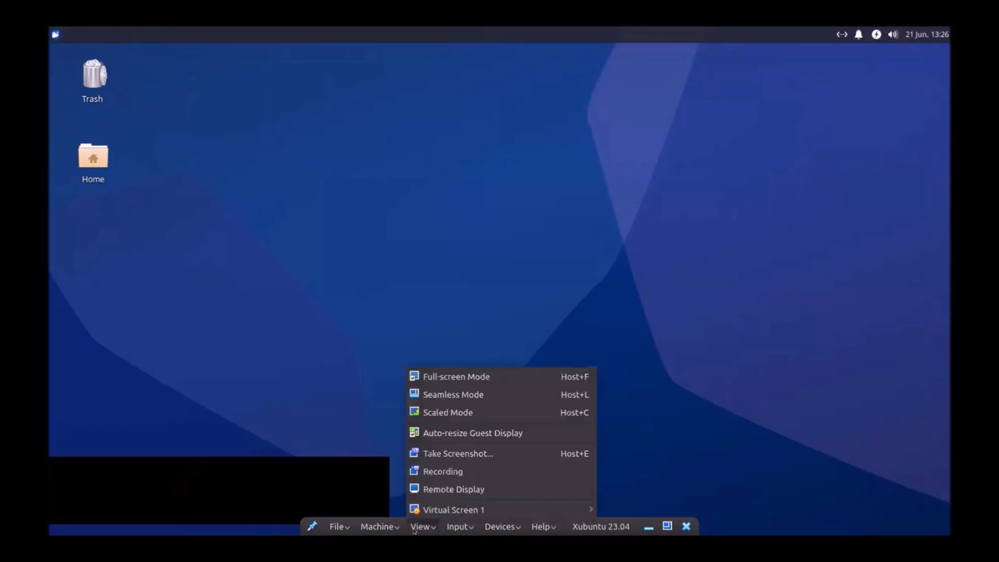
pyautogui.click(424, 379)
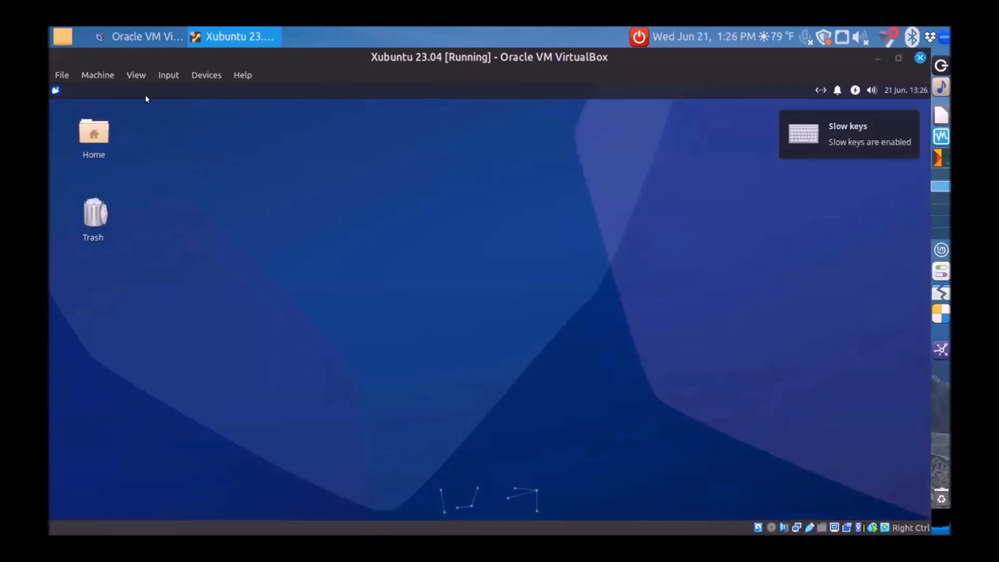
pyautogui.click(136, 75)
pyautogui.click(138, 89)
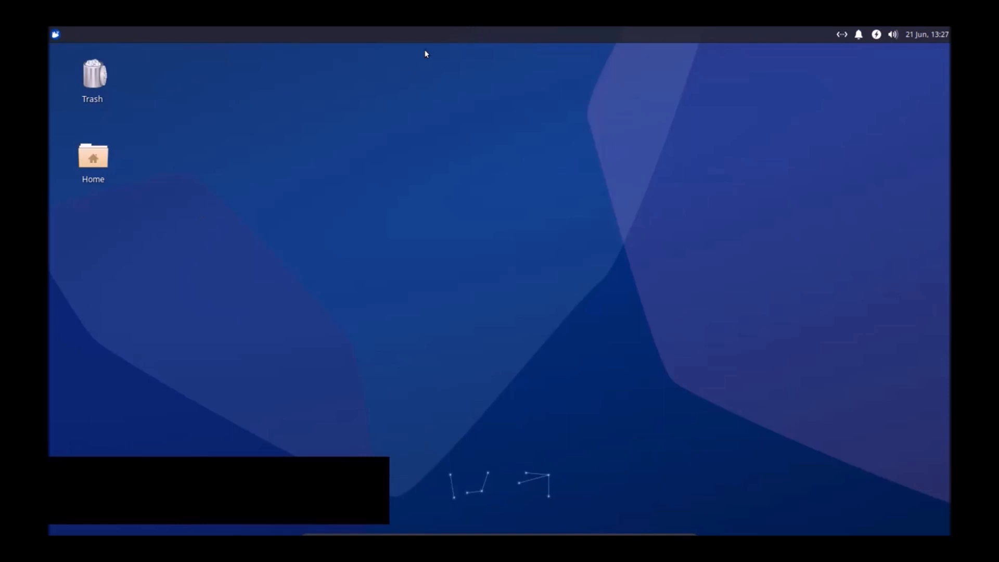
# Step: Add a second panel through the panel preferences and move it below the Home icon on the desktop
pyautogui.rightClick(252, 41)
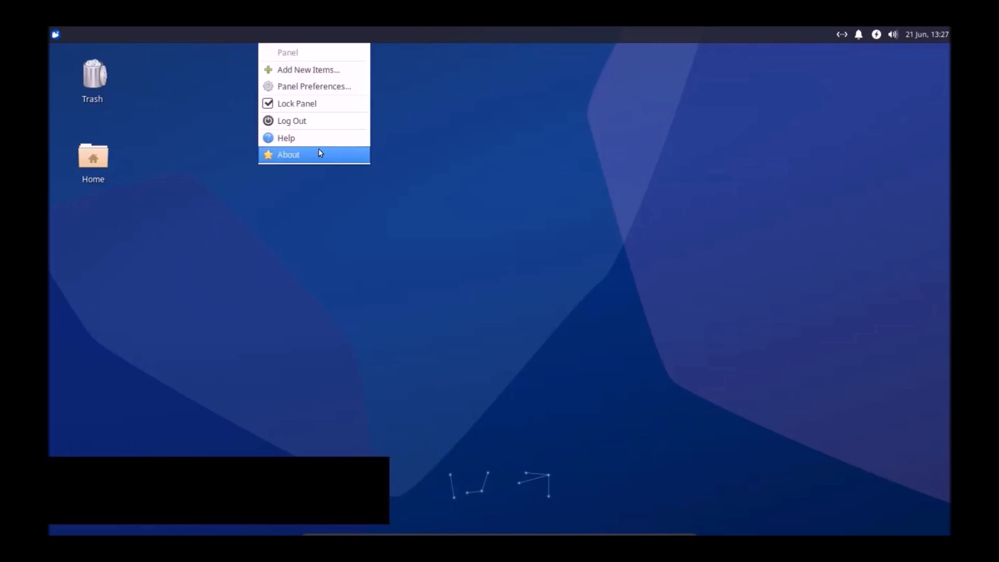
pyautogui.click(320, 85)
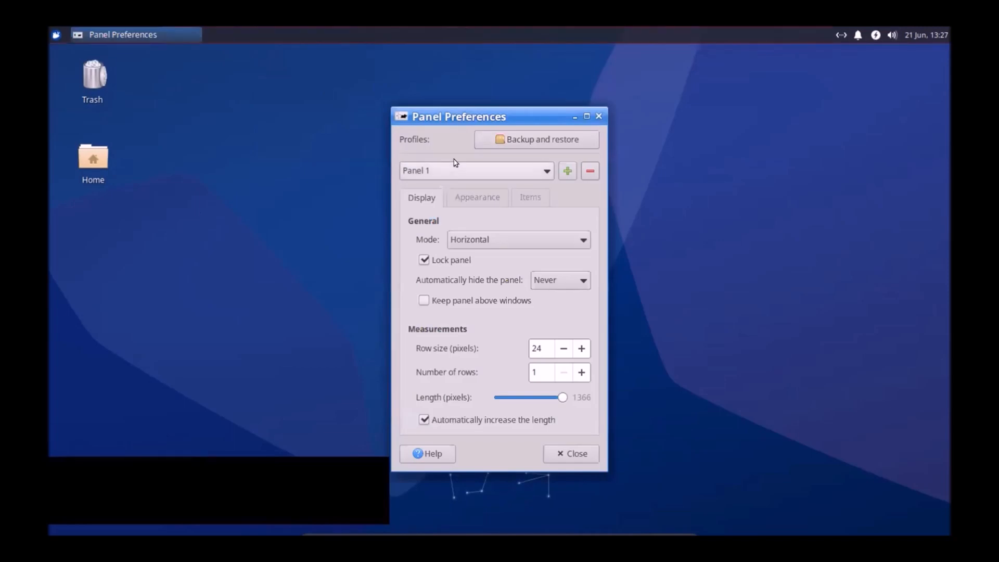
pyautogui.click(446, 171)
pyautogui.click(532, 165)
pyautogui.click(565, 171)
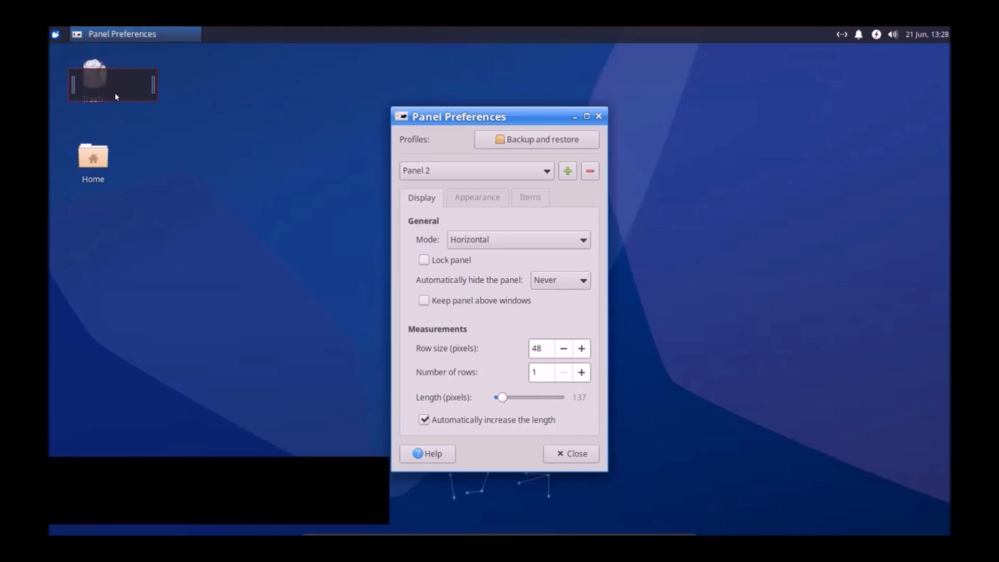
pyautogui.moveTo(106, 83); pyautogui.dragTo(103, 269)
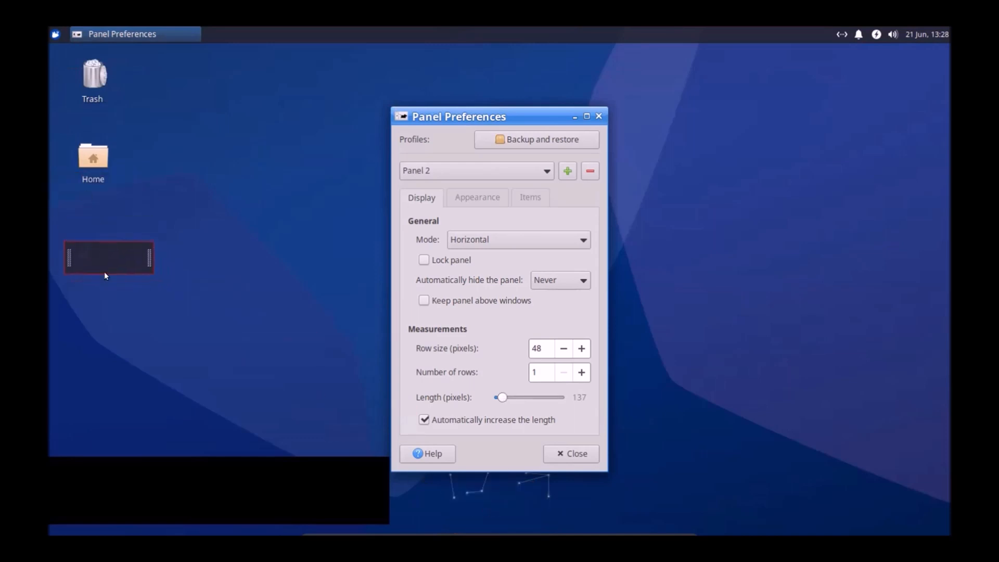
# Step: Set Panel 2's mode to Vertical and move it across the desktop to just beside the preferences window
pyautogui.click(498, 241)
pyautogui.click(467, 259)
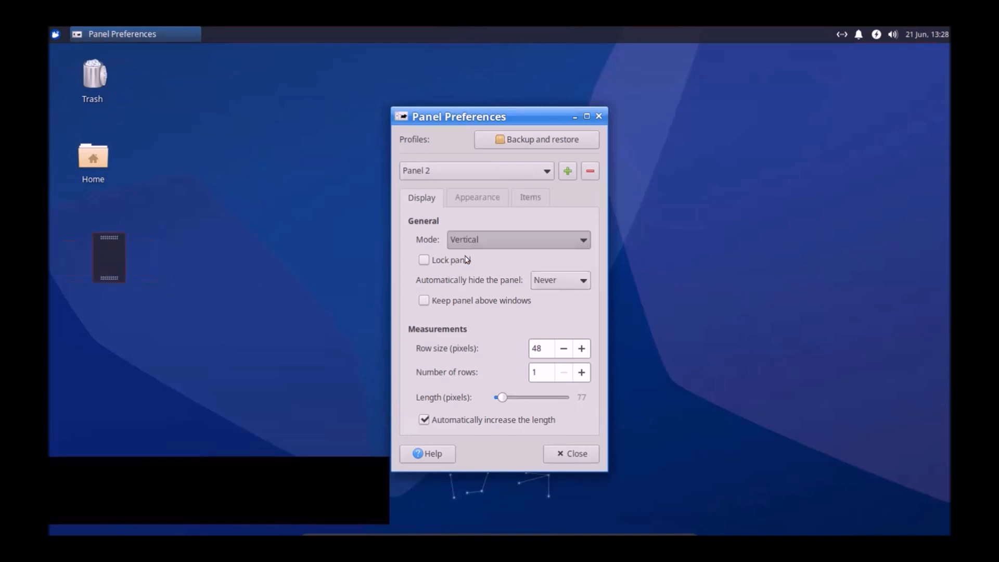
pyautogui.moveTo(109, 268); pyautogui.dragTo(170, 271)
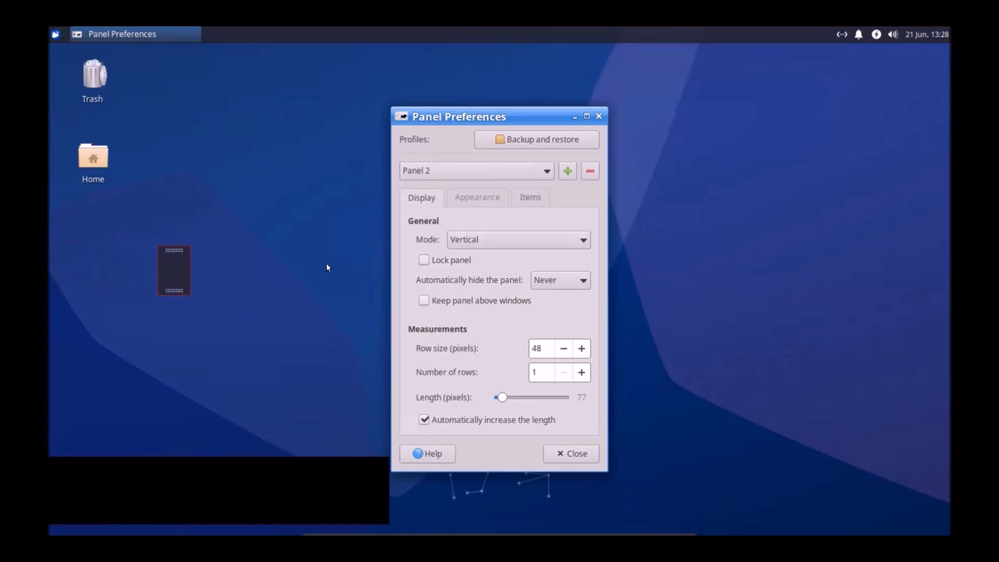
pyautogui.moveTo(166, 259); pyautogui.dragTo(275, 249)
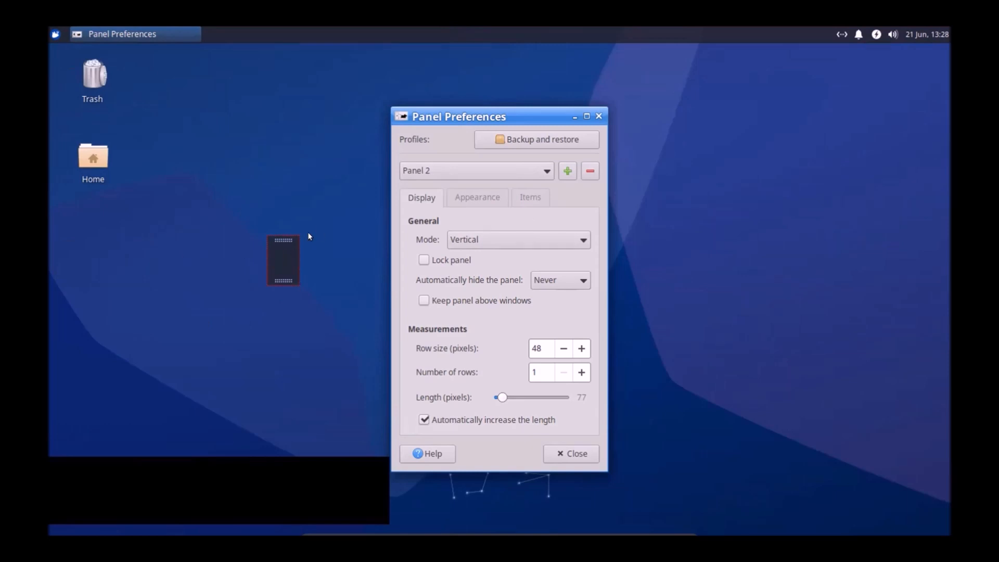
# Step: Give Panel 2 a solid color background in medium purple
pyautogui.click(475, 195)
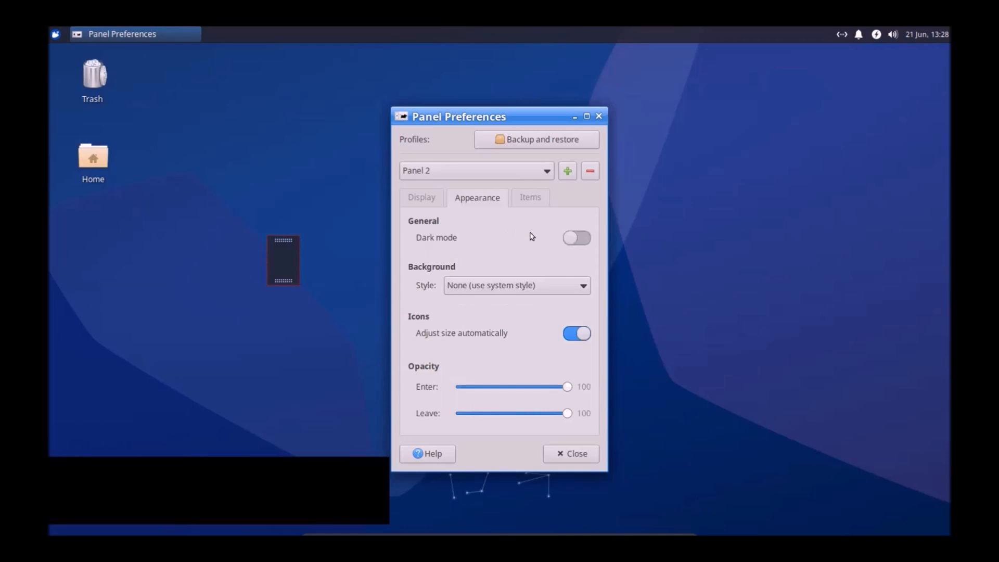
pyautogui.click(509, 286)
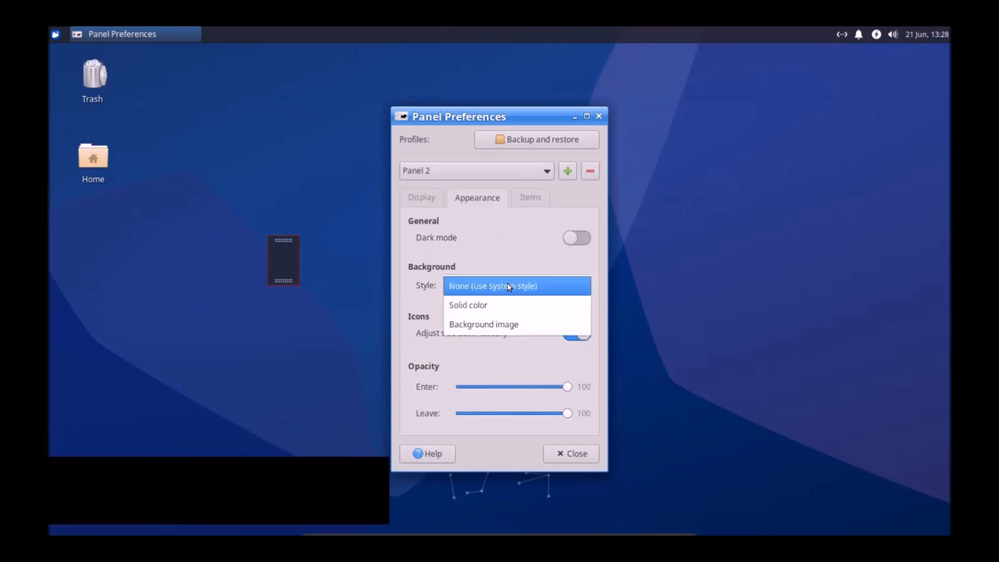
pyautogui.click(488, 303)
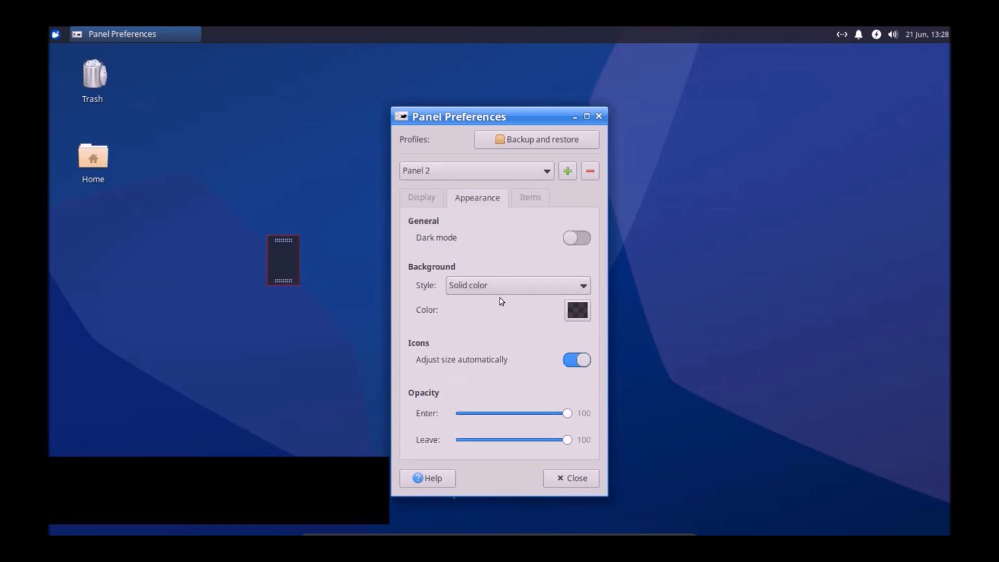
pyautogui.click(578, 310)
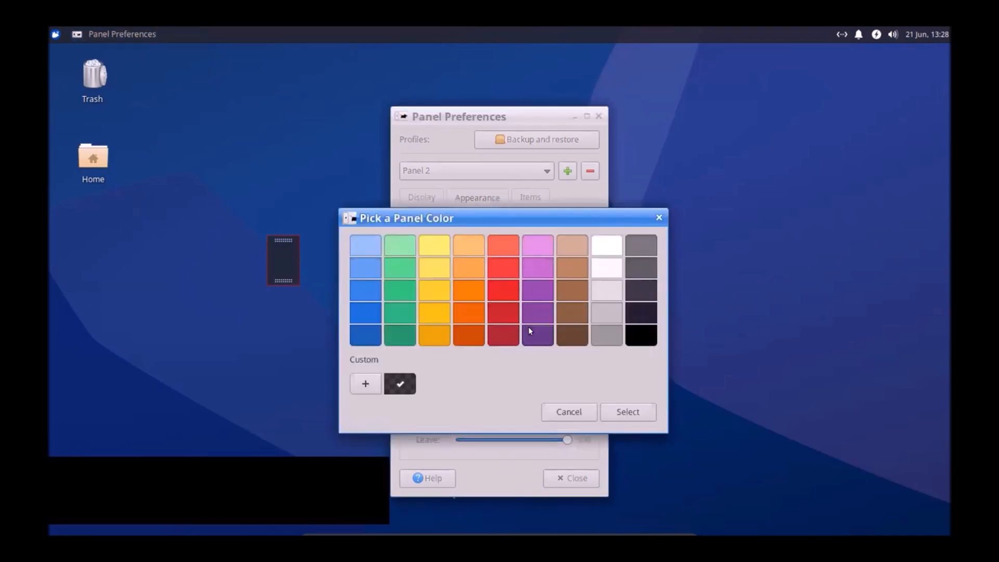
pyautogui.click(533, 293)
pyautogui.click(621, 411)
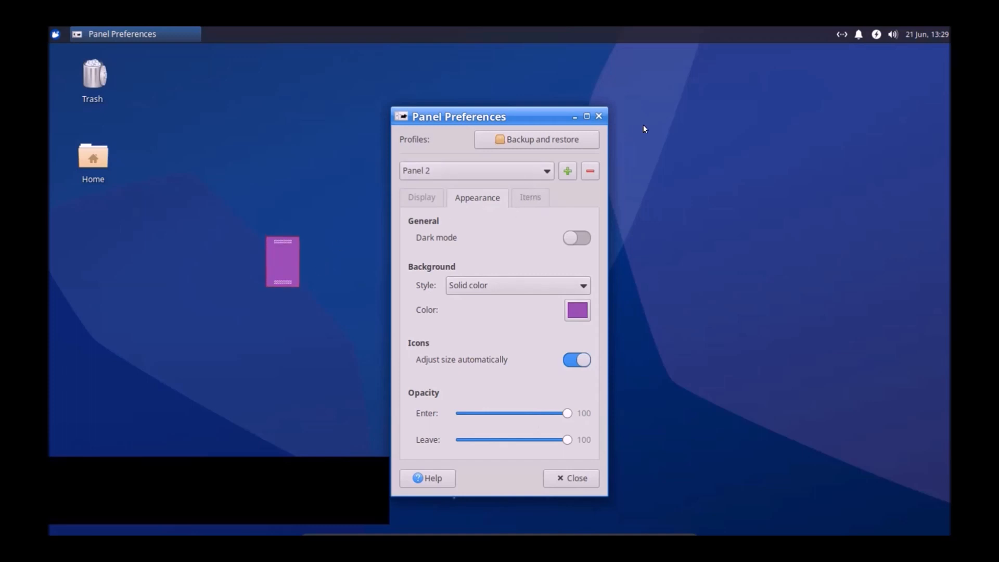
# Step: Remove the purple Panel 2 and confirm its deletion
pyautogui.click(587, 172)
pyautogui.click(538, 351)
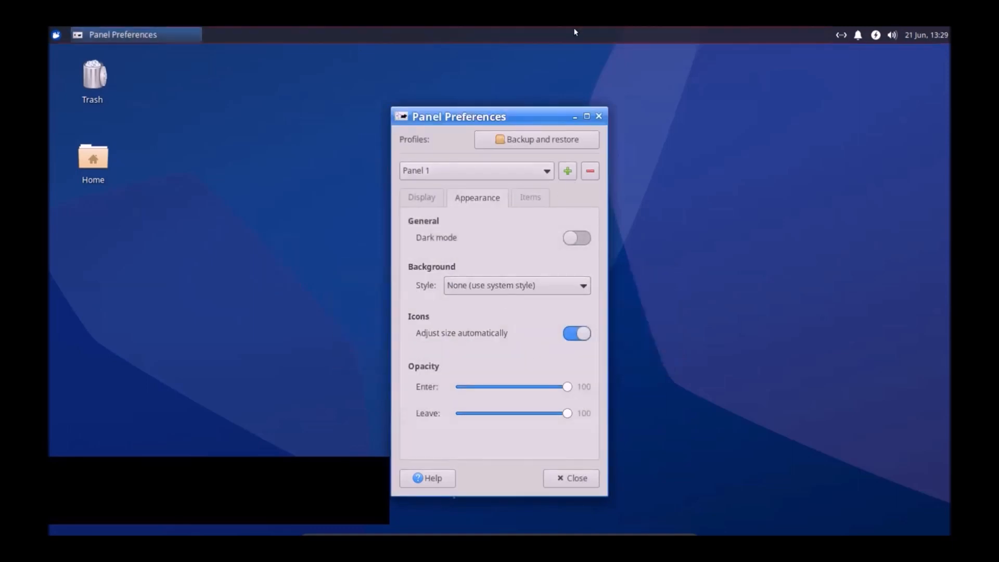
# Step: Set Panel 1's number of rows to 2 and return it to 1
pyautogui.click(423, 200)
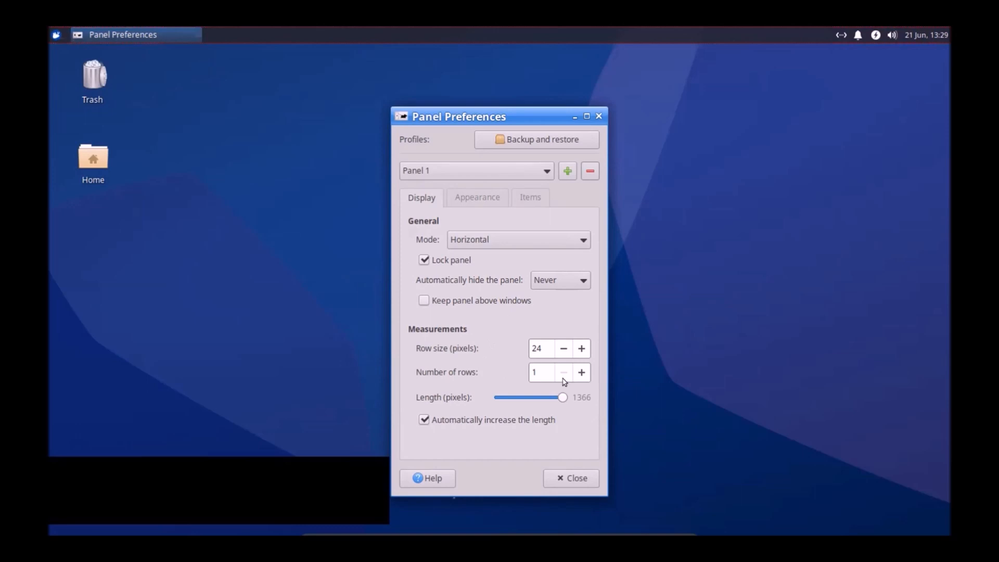
pyautogui.click(582, 373)
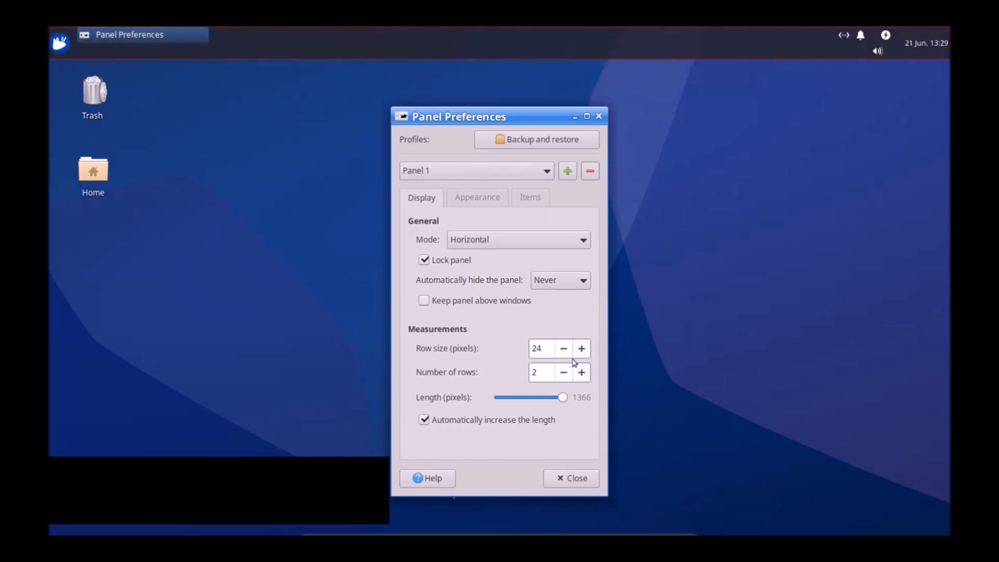
pyautogui.click(557, 372)
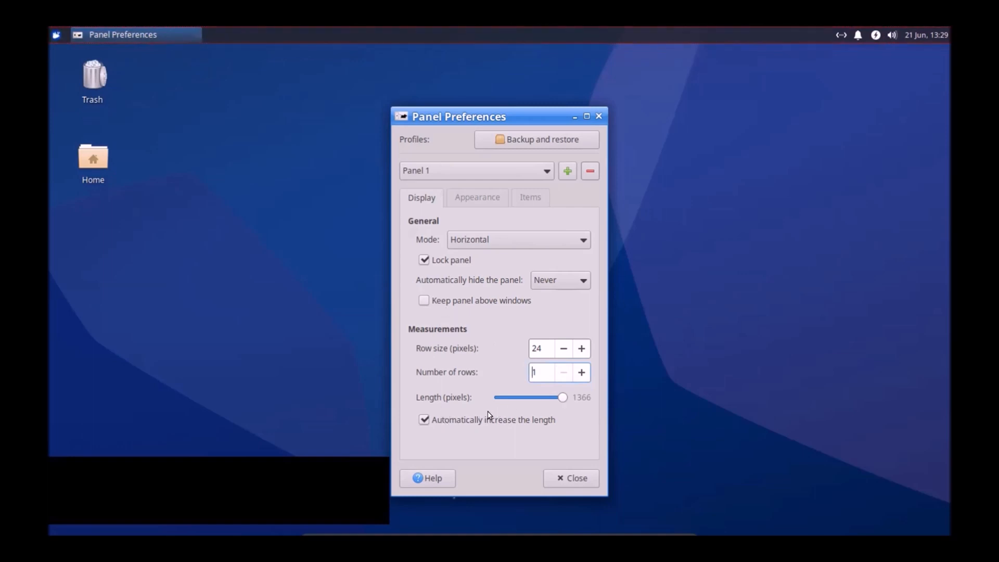
# Step: Review Panel 1's appearance settings and item list, selecting the separator below Whisker Menu
pyautogui.click(490, 195)
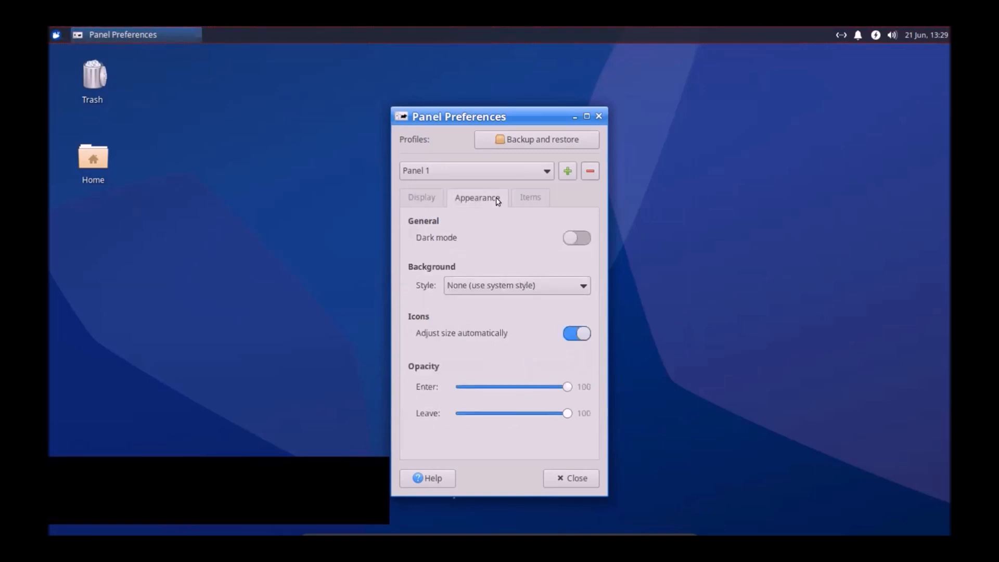
pyautogui.click(522, 197)
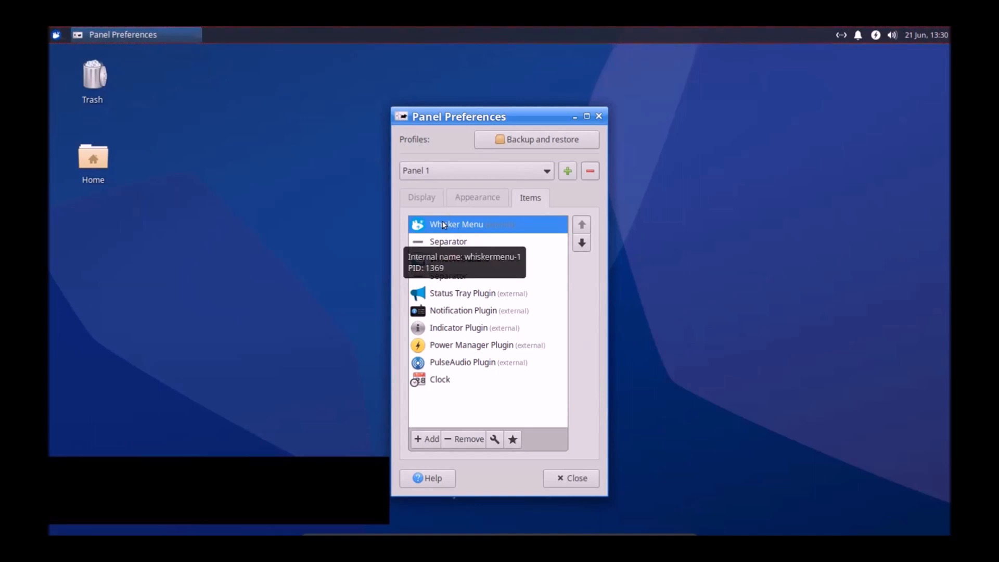
pyautogui.click(474, 243)
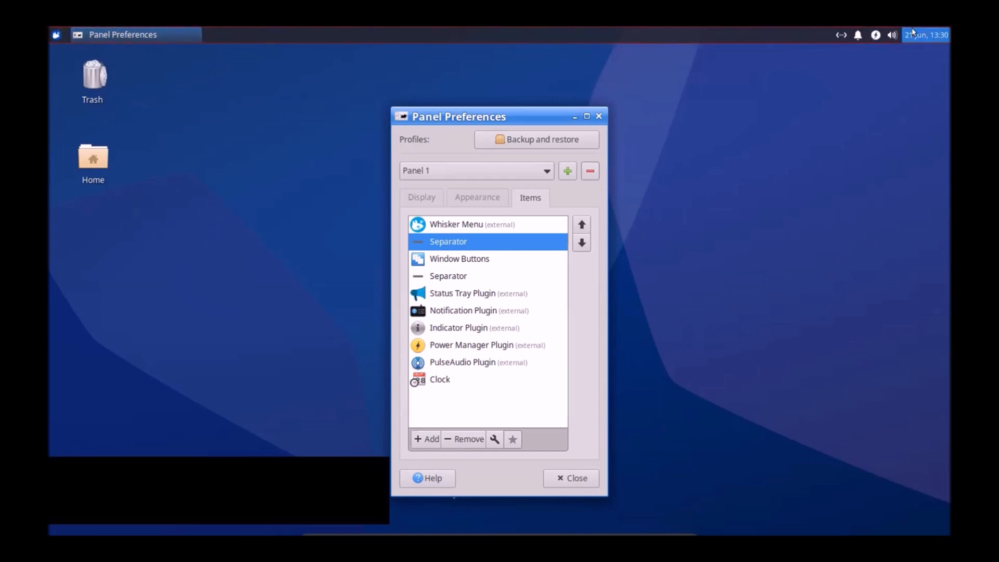
# Step: Browse the full list of items that can be added to Panel 1, and close it without adding any
pyautogui.click(435, 443)
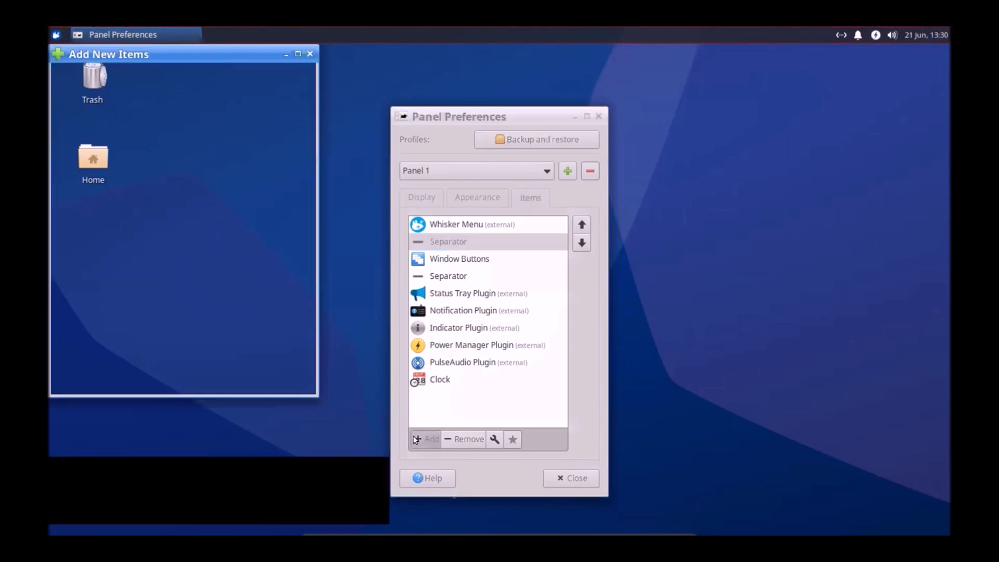
pyautogui.click(298, 54)
pyautogui.scroll(-10, 256, 205)
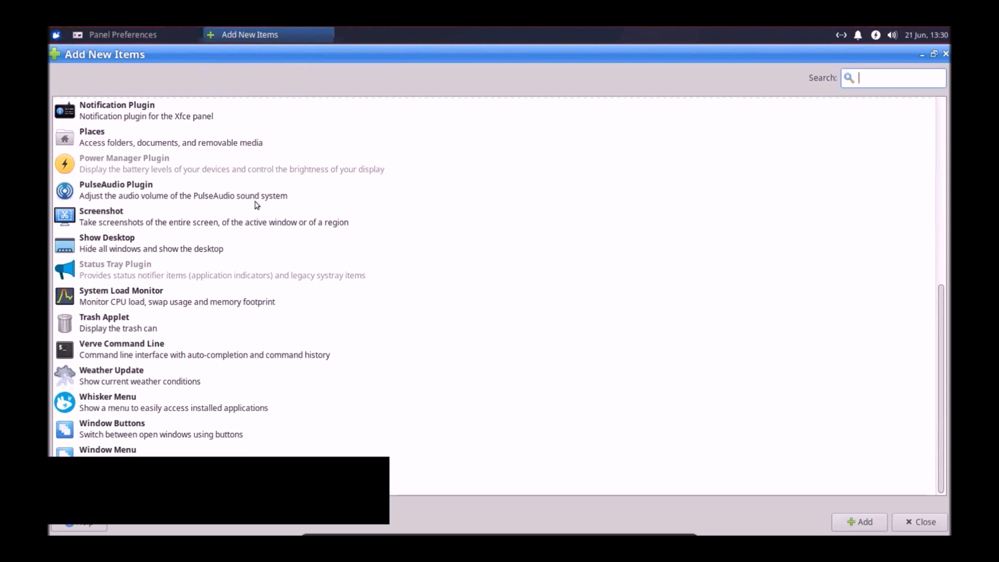
pyautogui.scroll(10, 256, 204)
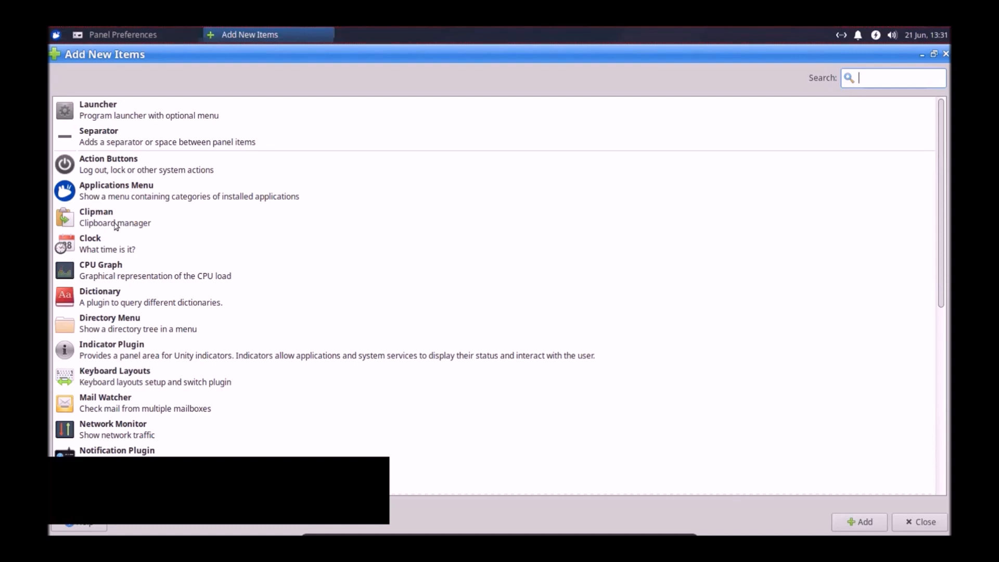
pyautogui.scroll(-5, 96, 235)
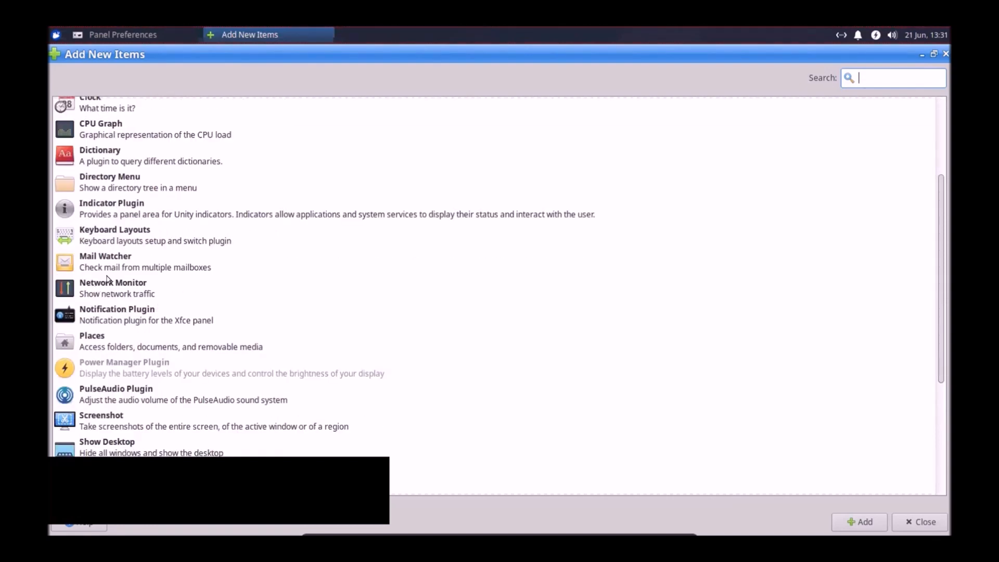
pyautogui.scroll(2, 105, 286)
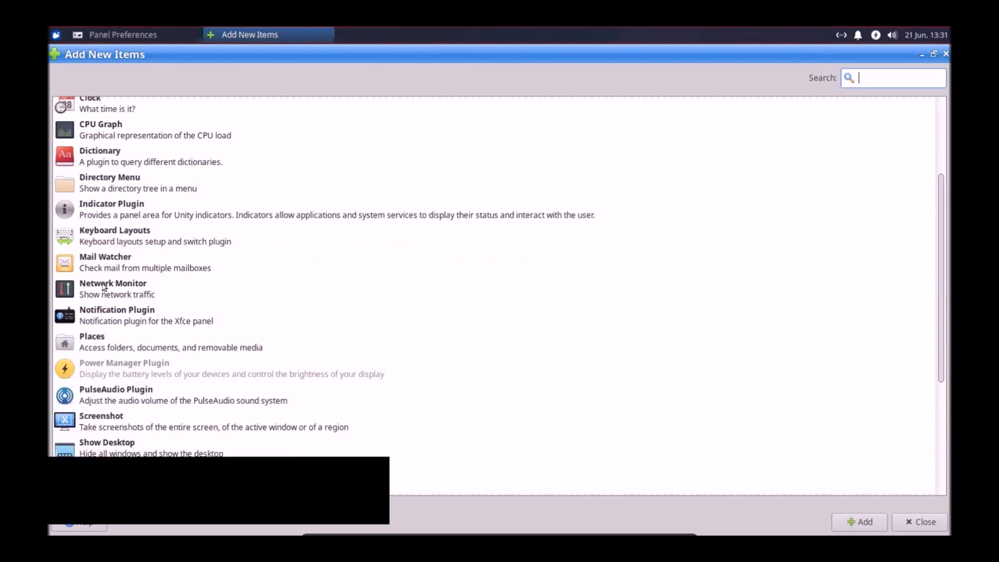
pyautogui.scroll(-6, 104, 287)
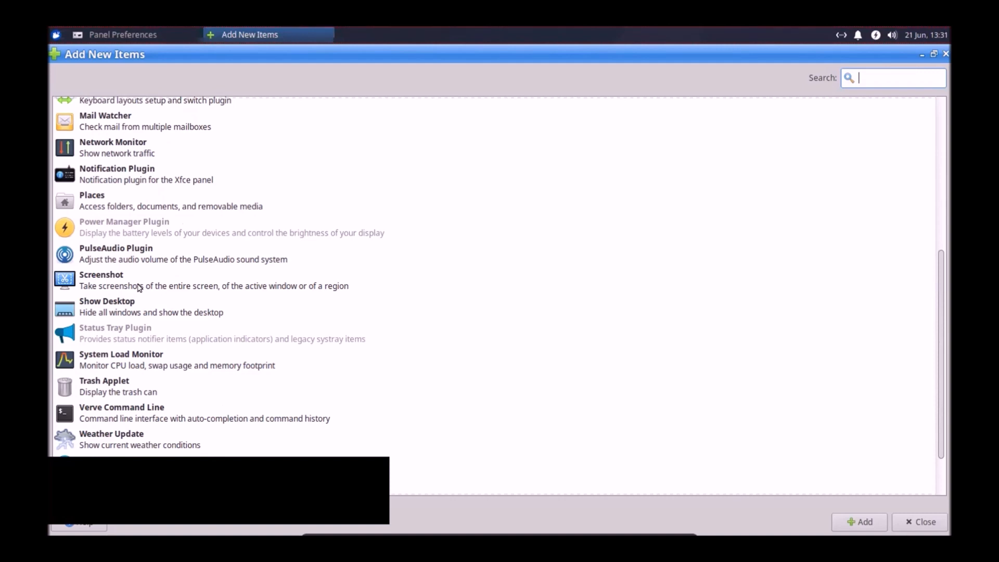
pyautogui.scroll(-3, 140, 287)
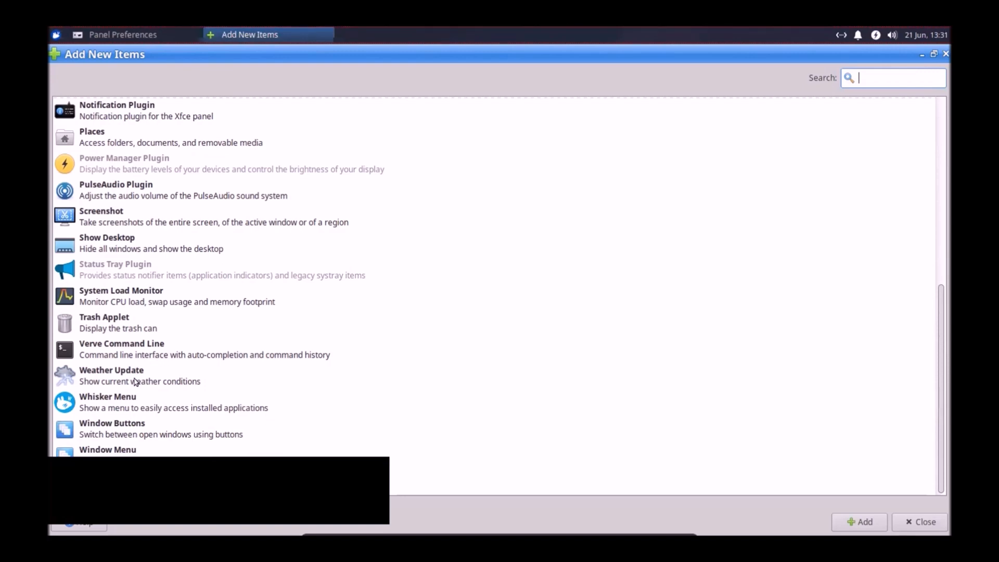
pyautogui.scroll(5, 137, 375)
pyautogui.scroll(7, 136, 374)
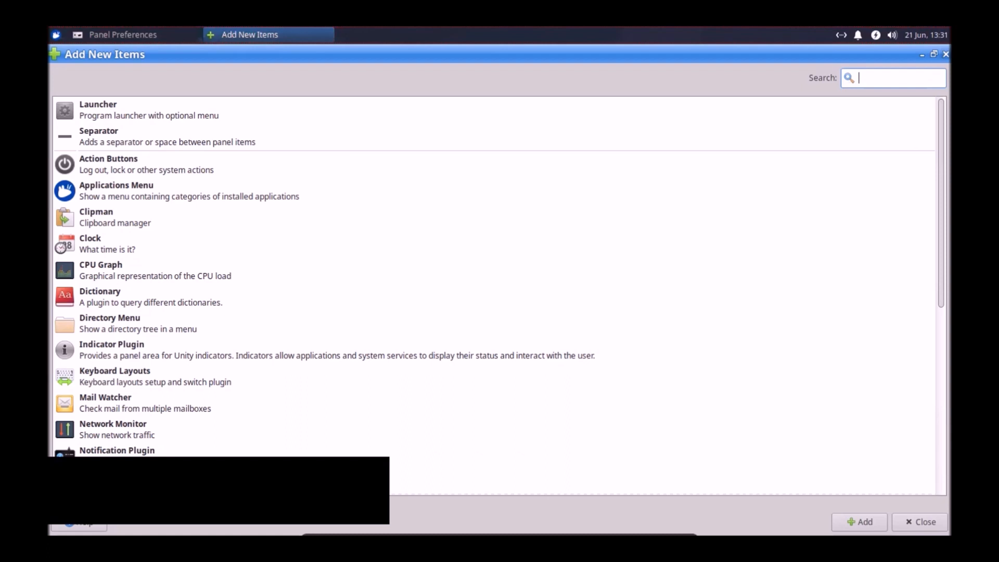
pyautogui.click(945, 53)
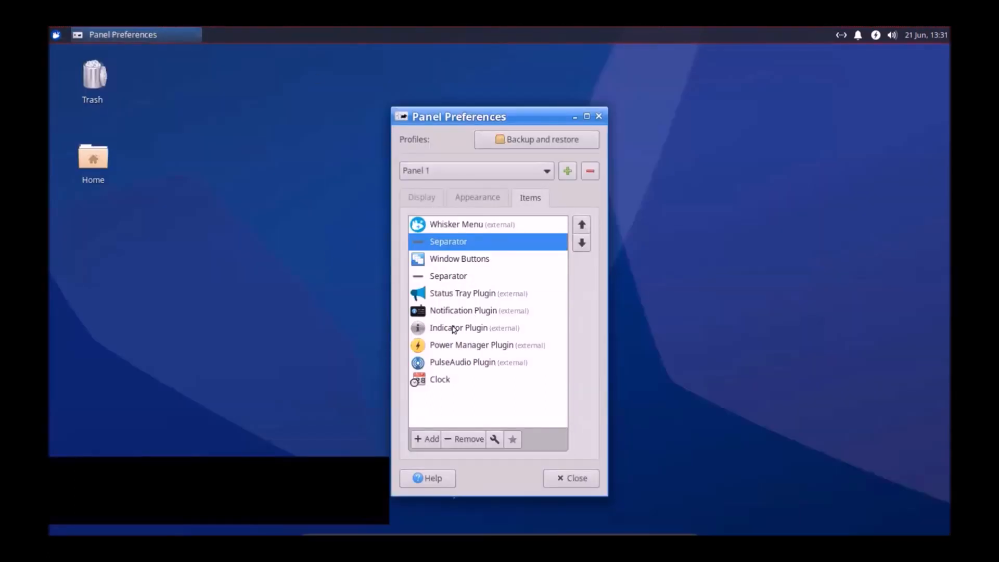
# Step: View the selected separator's style settings, and close them along with the panel preferences
pyautogui.click(493, 440)
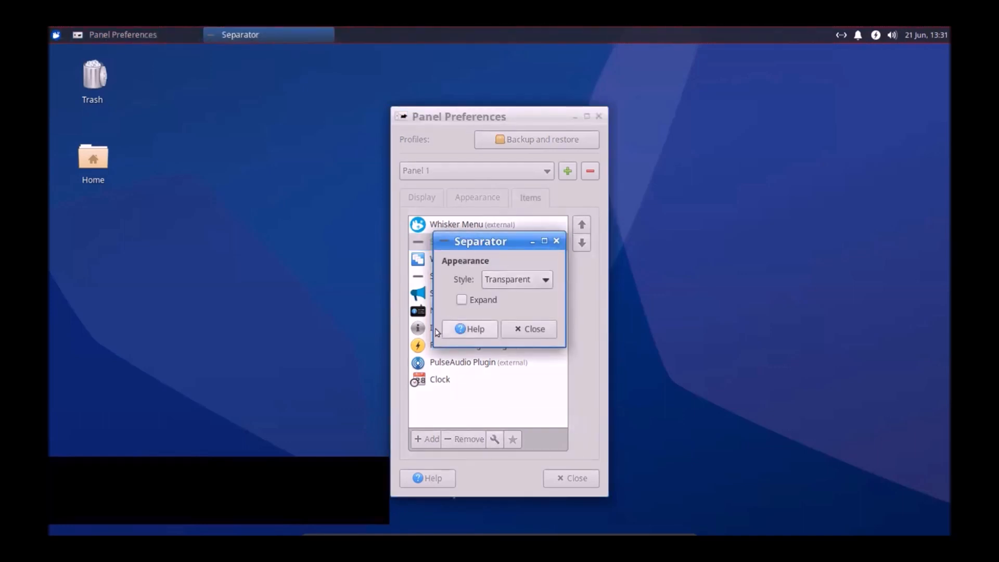
pyautogui.click(556, 240)
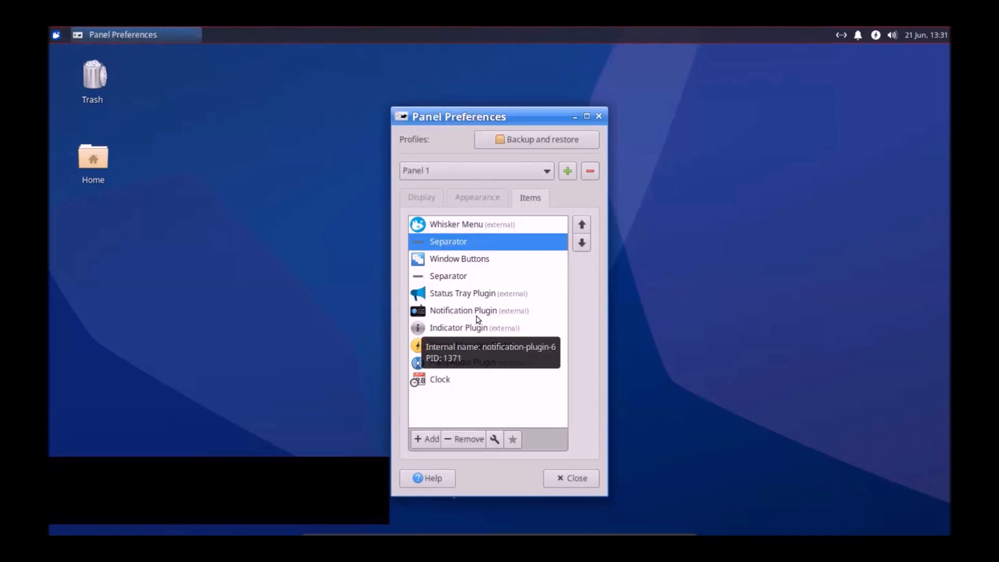
pyautogui.click(561, 478)
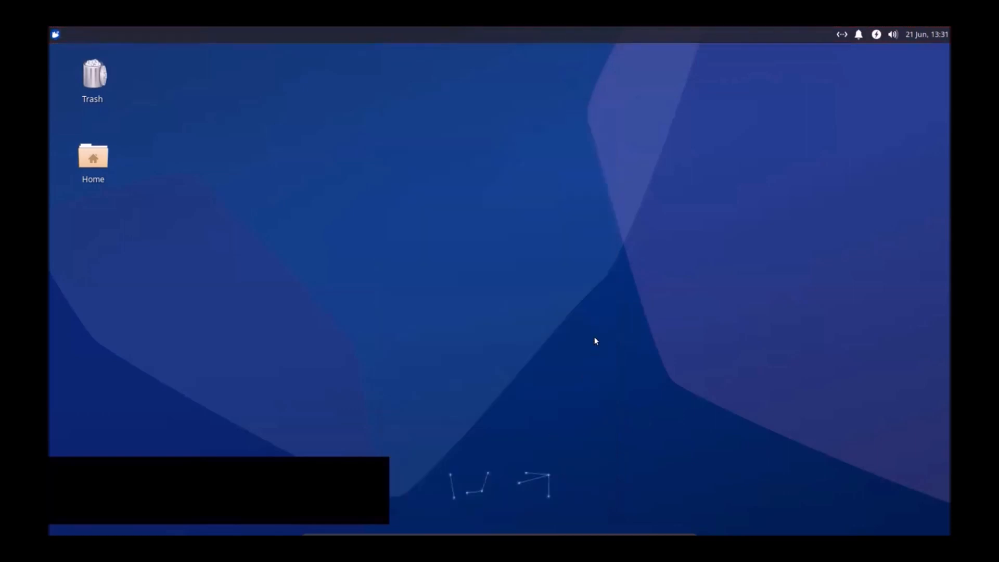
pyautogui.rightClick(572, 91)
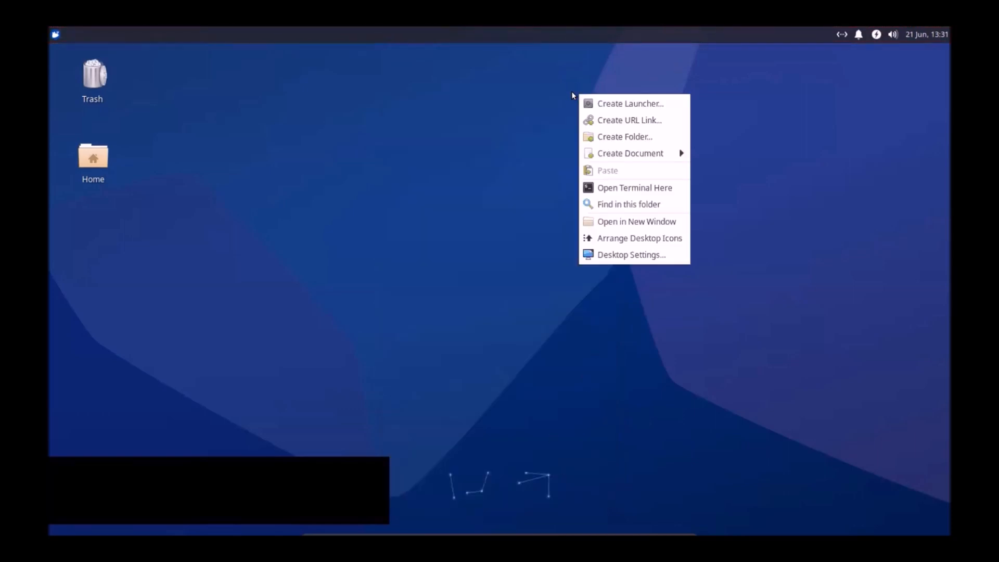
pyautogui.click(371, 181)
pyautogui.rightClick(286, 30)
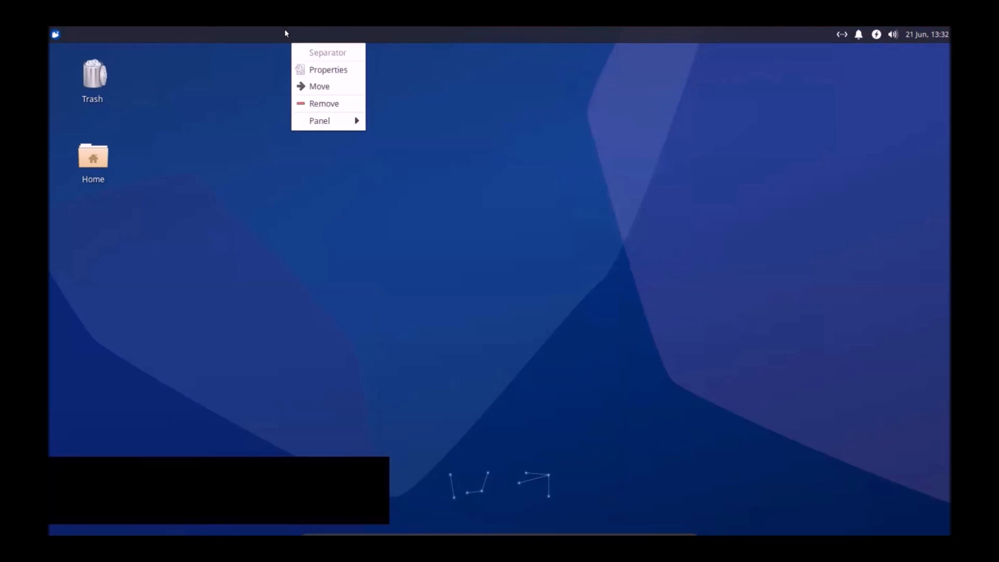
pyautogui.click(644, 82)
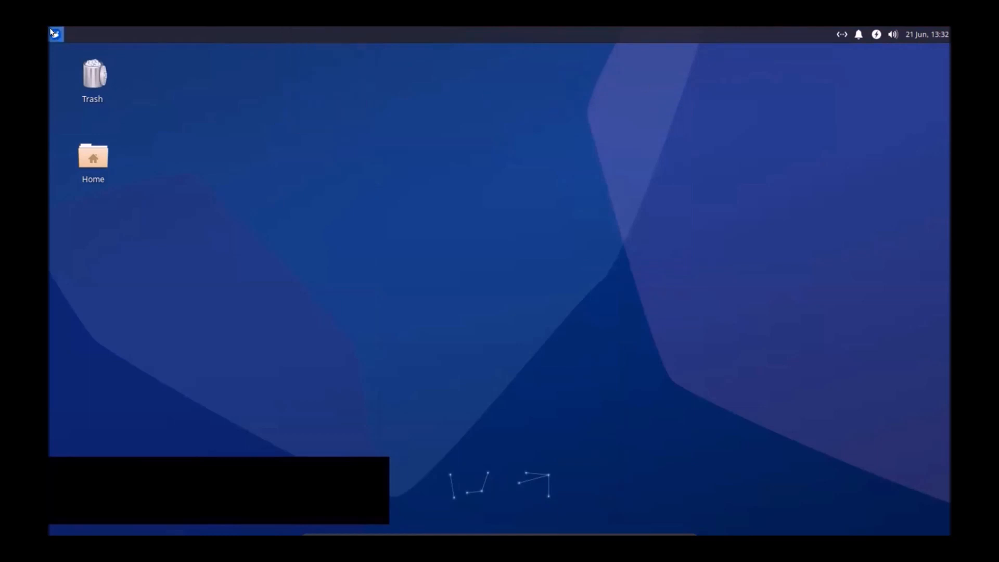
pyautogui.rightClick(559, 33)
pyautogui.click(454, 56)
pyautogui.rightClick(401, 32)
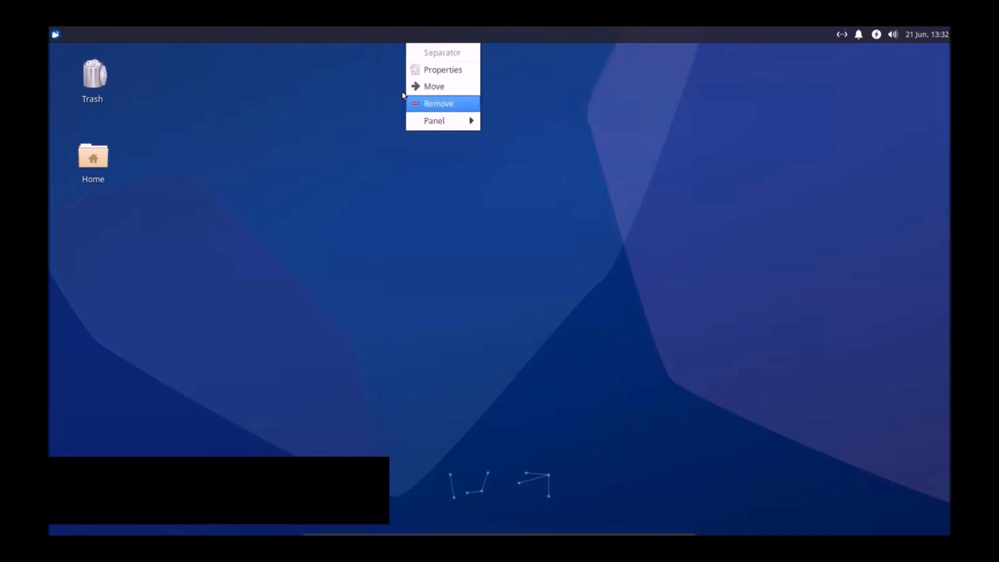
pyautogui.click(222, 116)
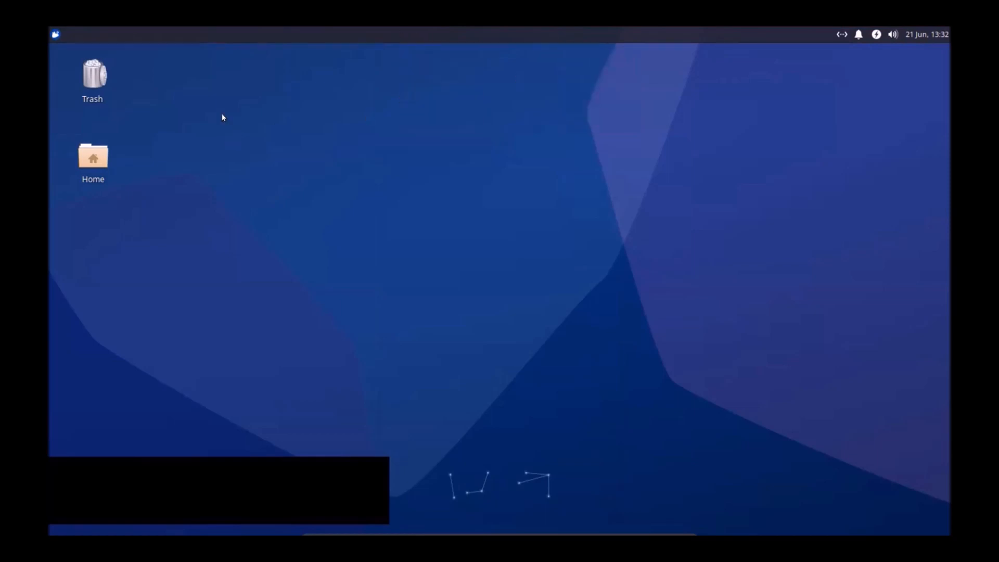
pyautogui.rightClick(106, 34)
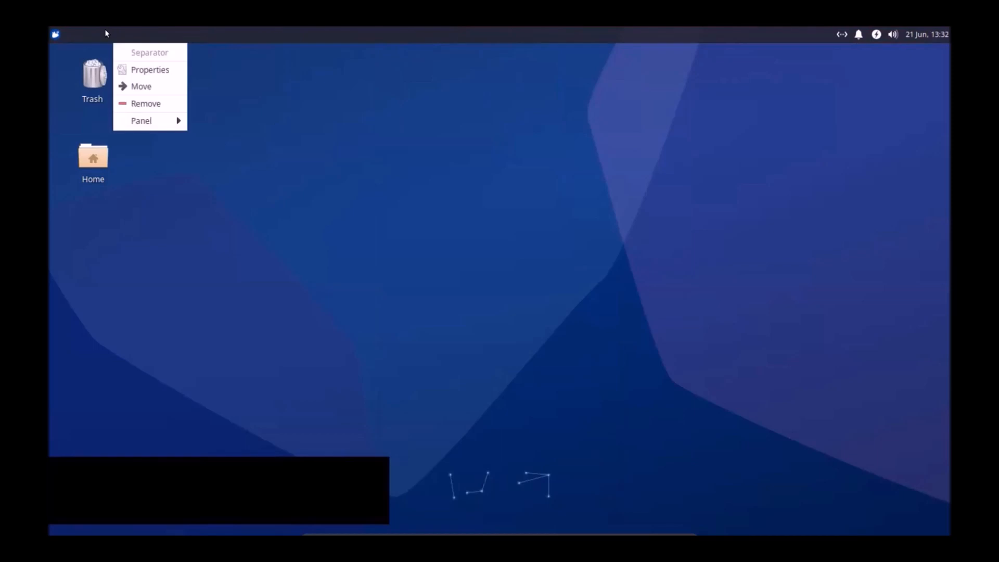
pyautogui.click(274, 32)
pyautogui.rightClick(269, 32)
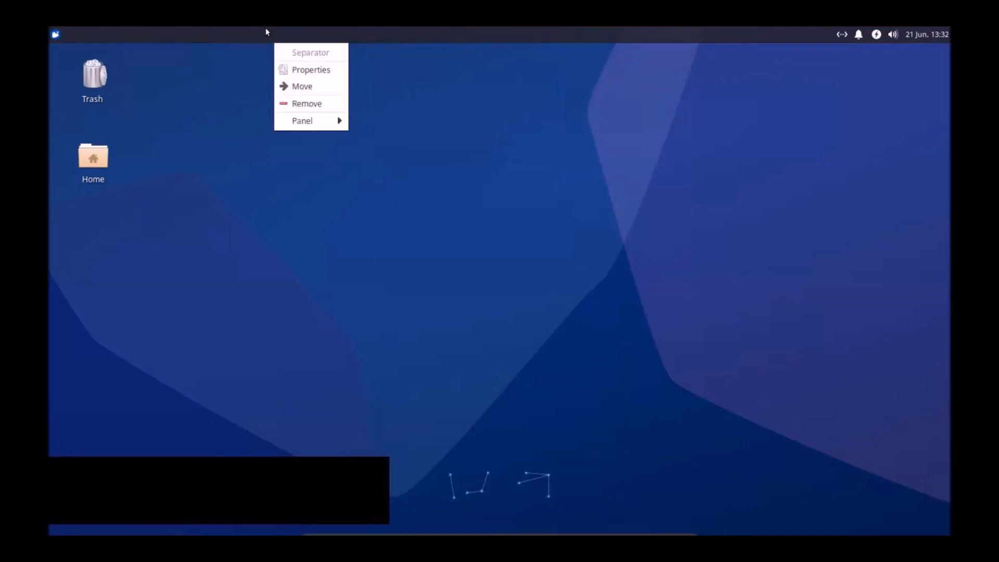
pyautogui.click(199, 106)
pyautogui.rightClick(199, 106)
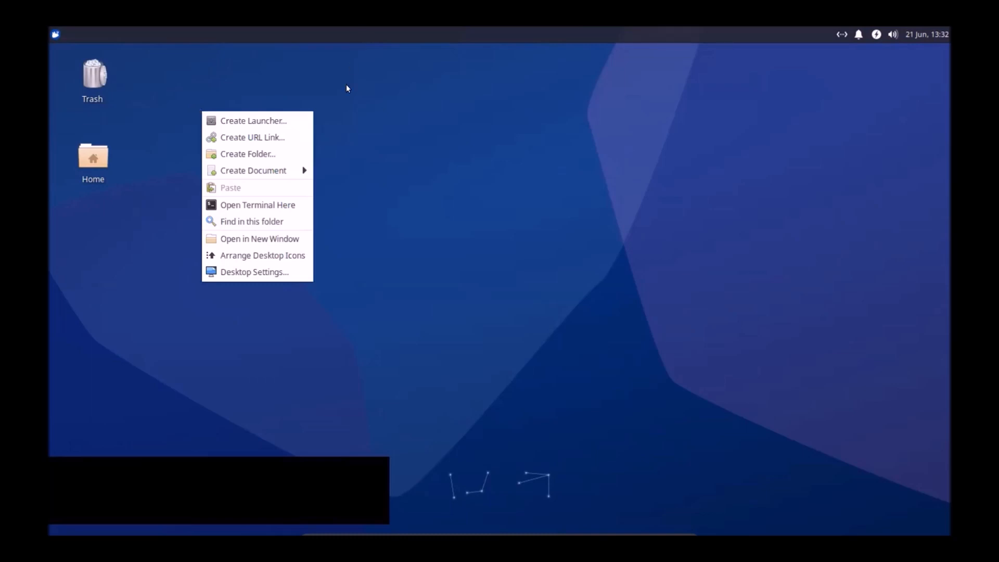
pyautogui.click(347, 107)
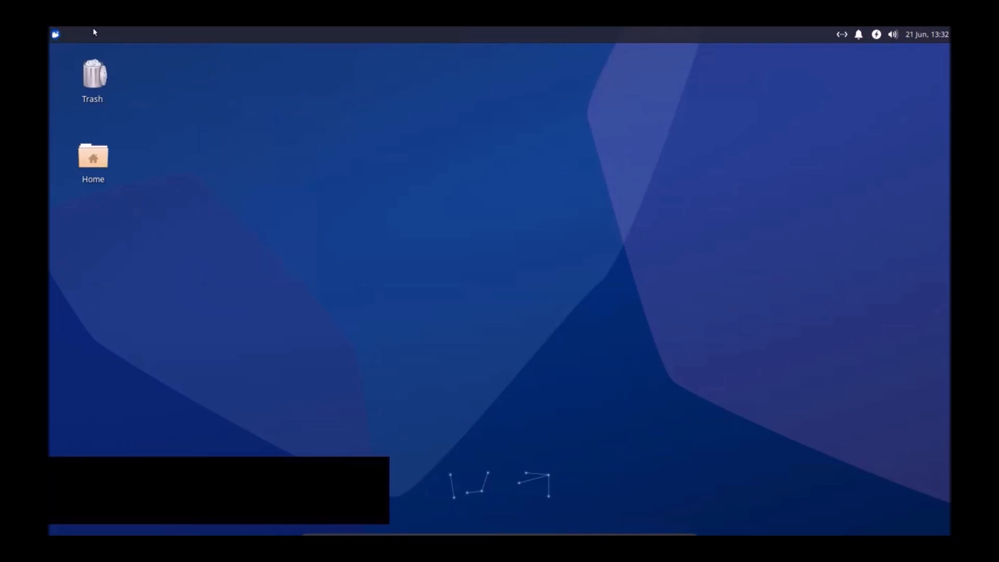
pyautogui.rightClick(72, 34)
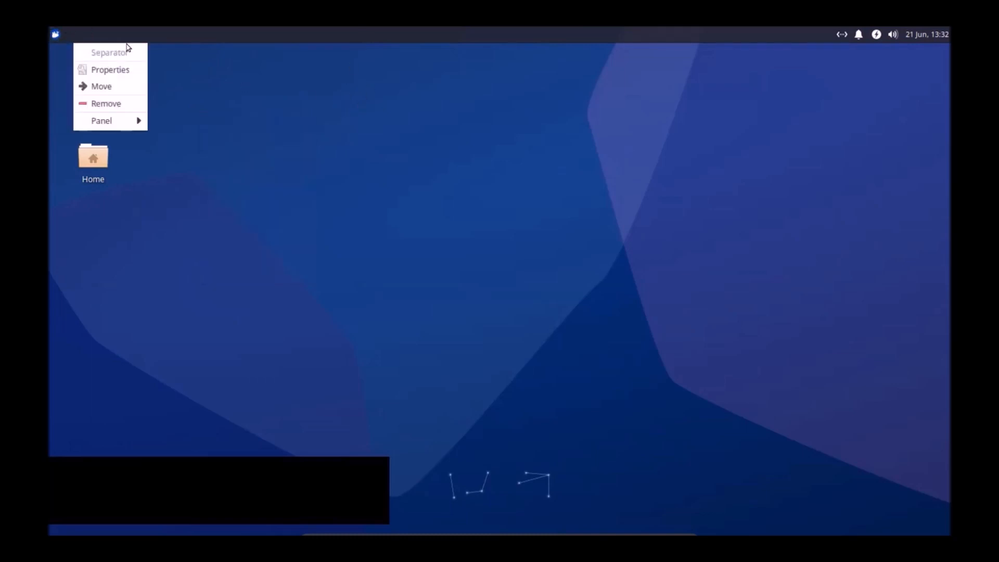
pyautogui.click(284, 34)
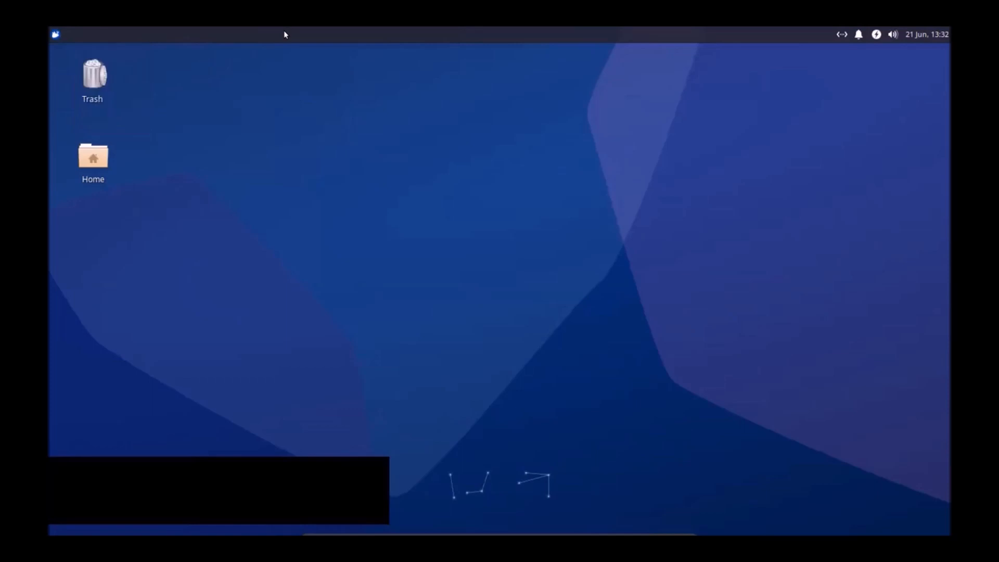
# Step: Add a second panel in the panel preferences and place it directly beneath Panel 1
pyautogui.rightClick(793, 33)
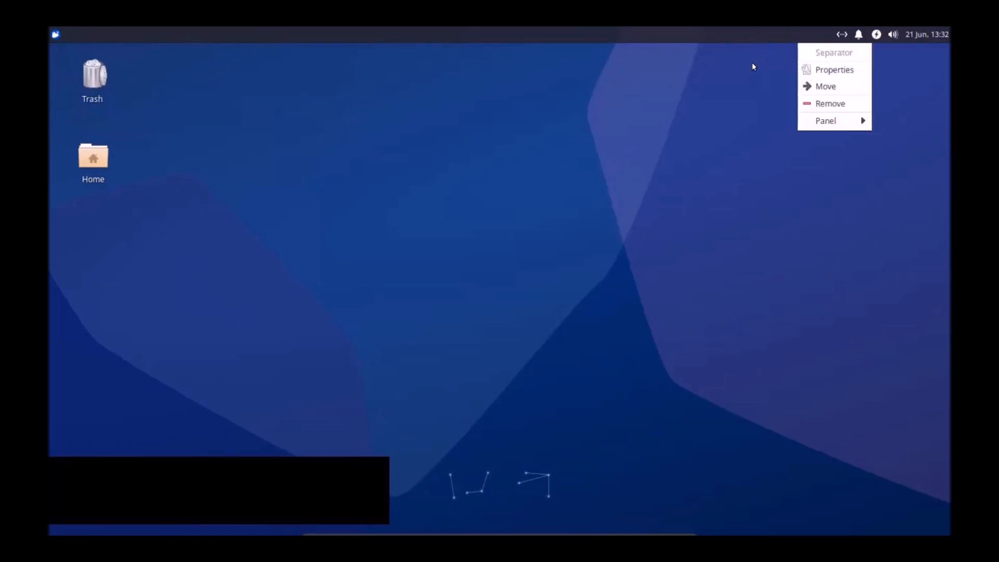
pyautogui.moveTo(813, 116)
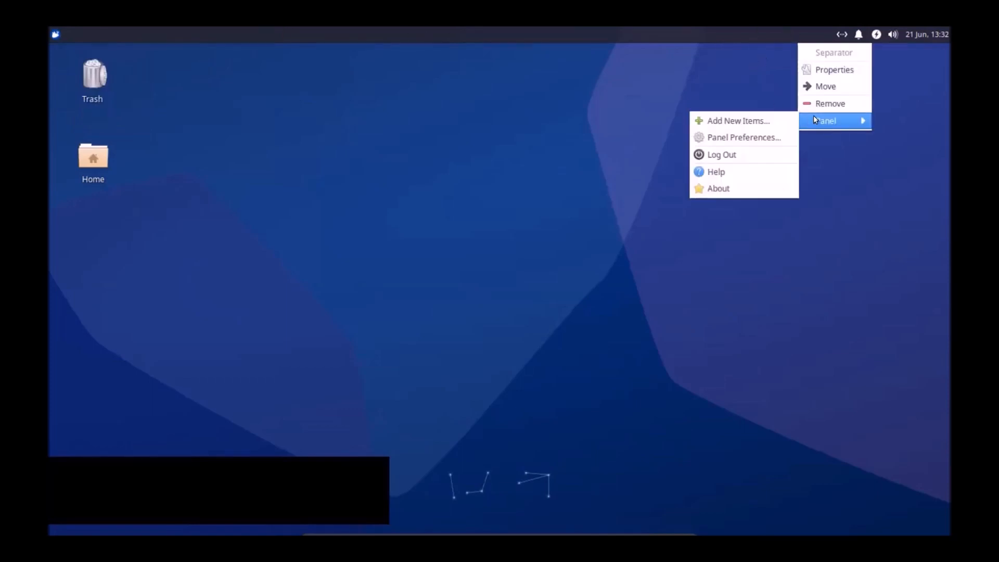
pyautogui.click(742, 138)
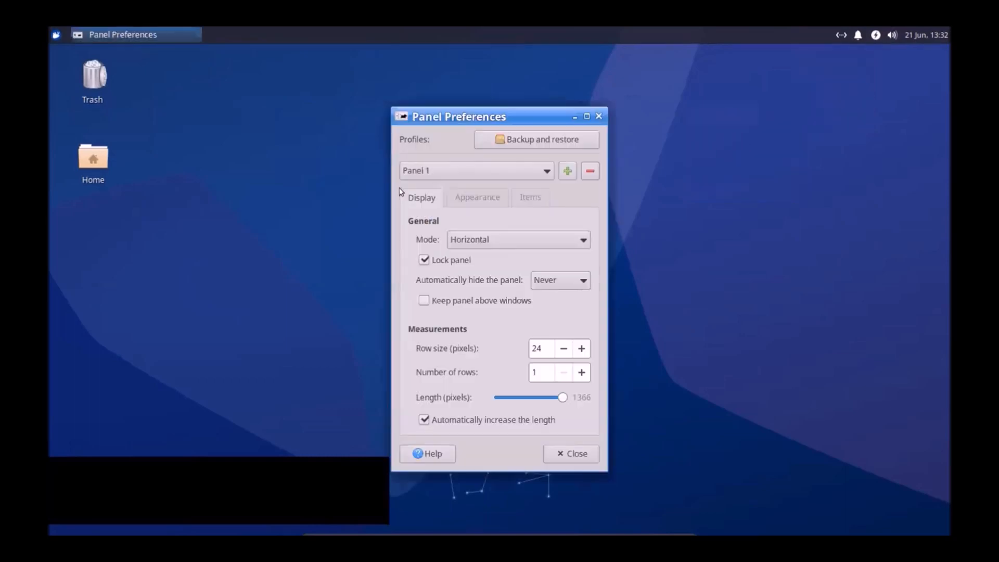
pyautogui.click(567, 170)
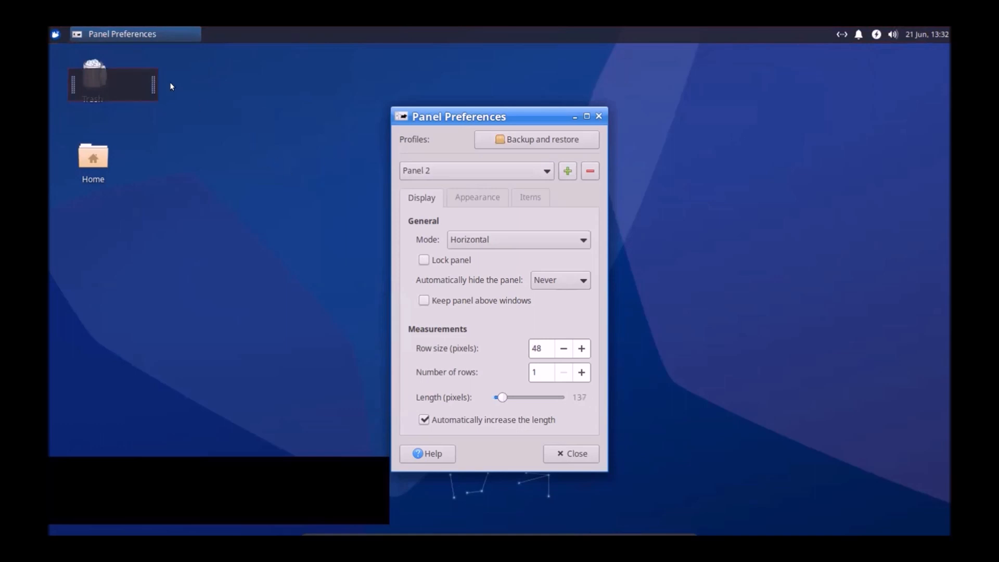
pyautogui.moveTo(126, 71); pyautogui.dragTo(183, 44)
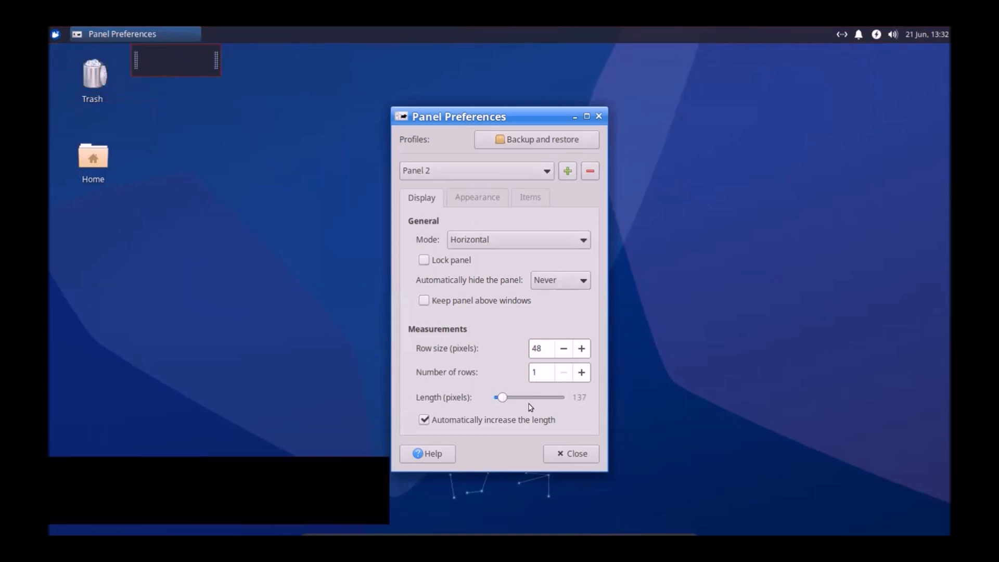
# Step: Extend Panel 2 to the full length of 1366 pixels, lock it and close the panel preferences
pyautogui.moveTo(501, 397); pyautogui.dragTo(602, 403)
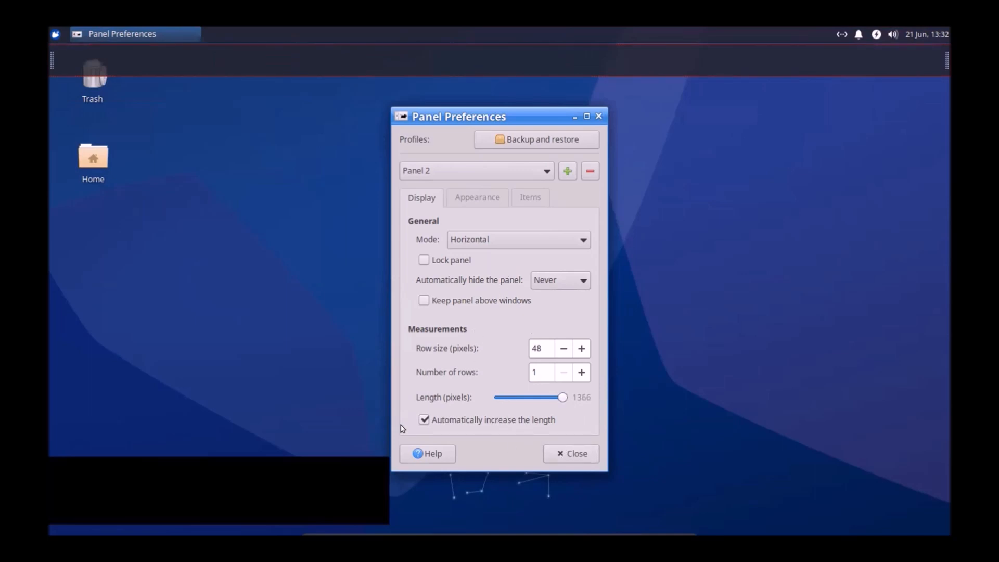
pyautogui.click(419, 261)
pyautogui.click(565, 449)
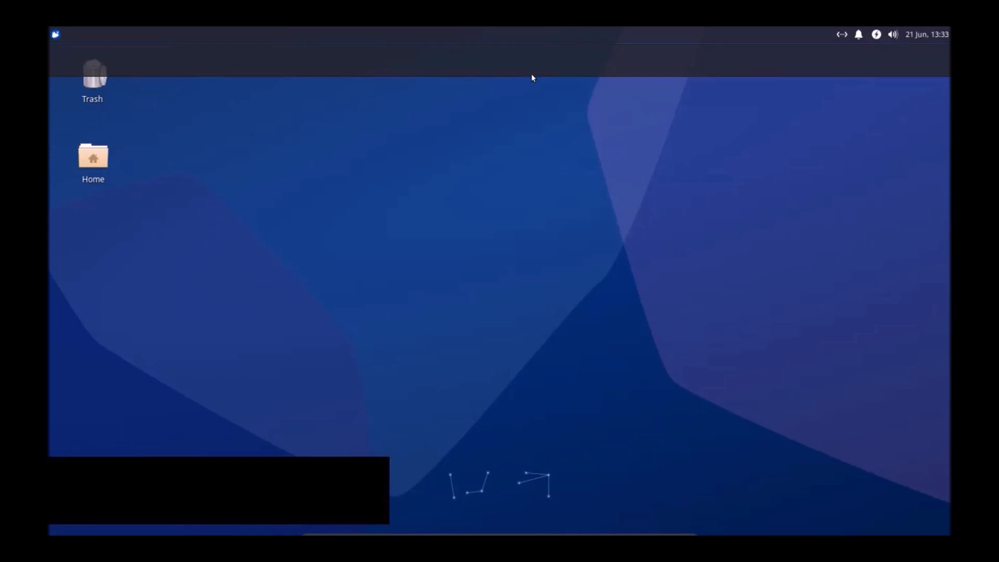
# Step: Remove Panel 2 permanently and close the panel preferences
pyautogui.rightClick(503, 62)
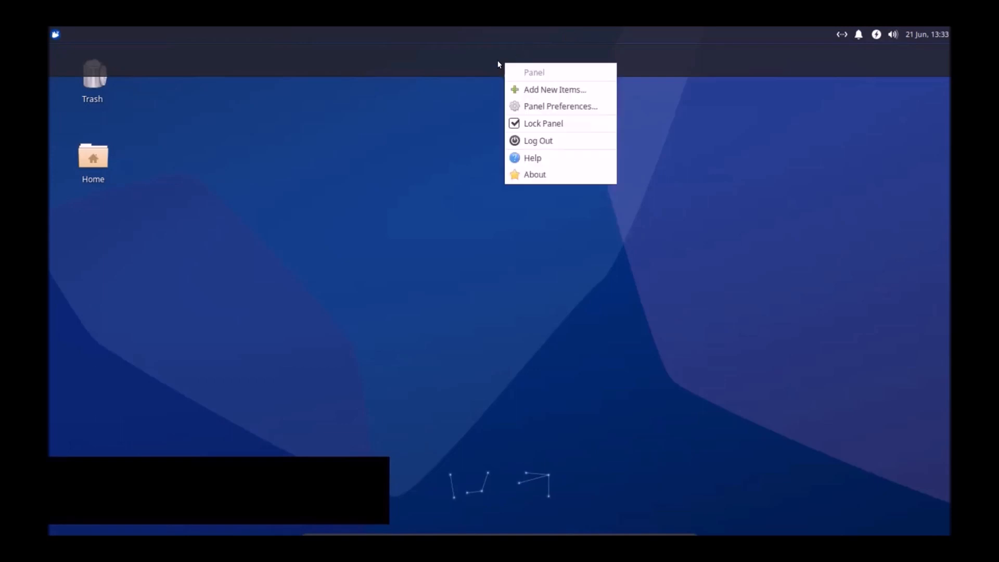
pyautogui.click(551, 102)
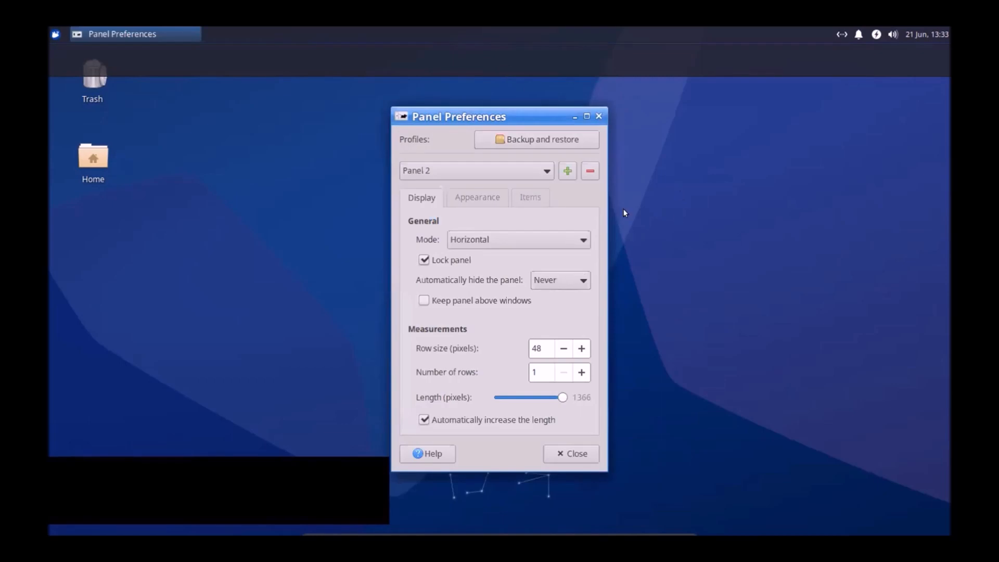
pyautogui.click(590, 170)
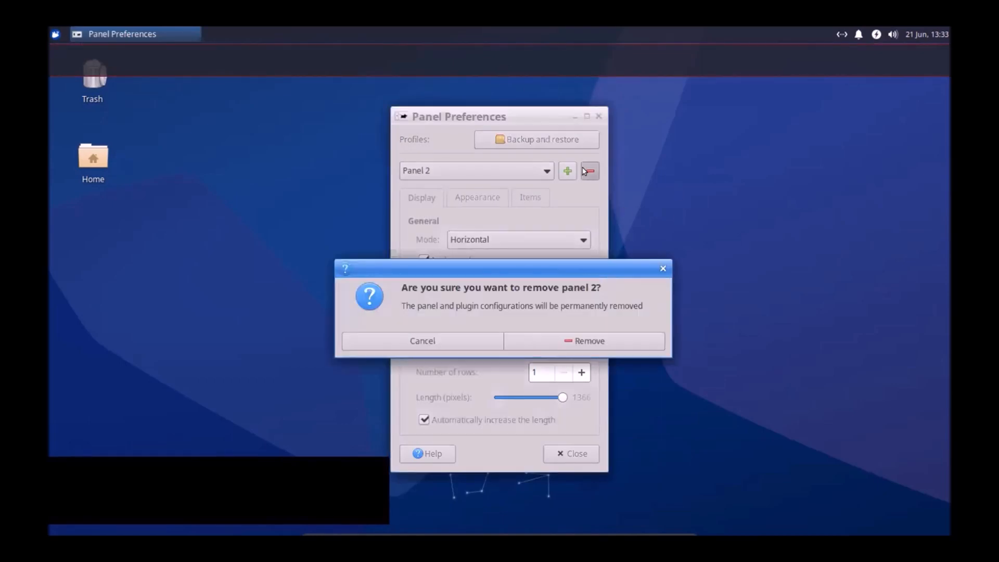
pyautogui.click(554, 342)
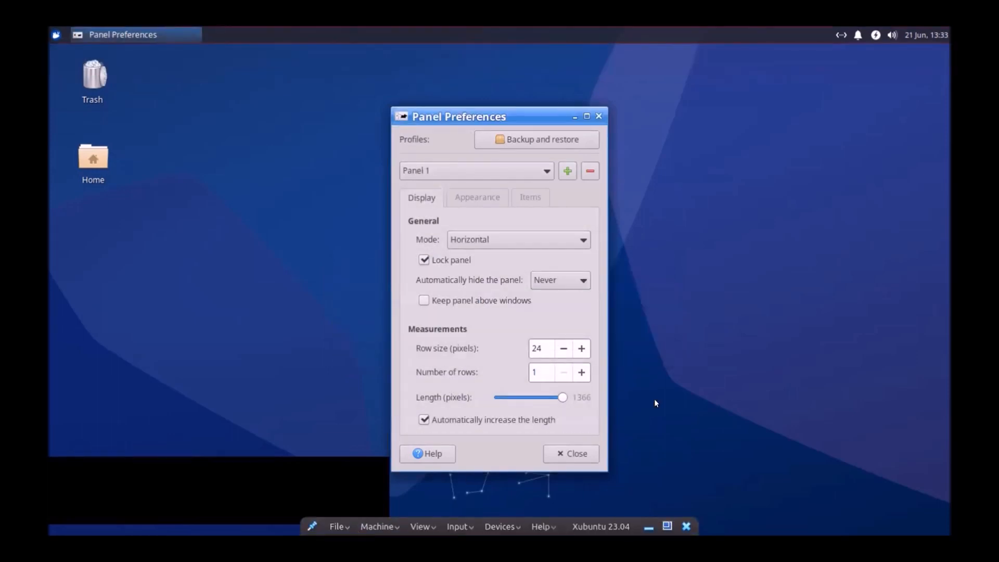
pyautogui.click(597, 116)
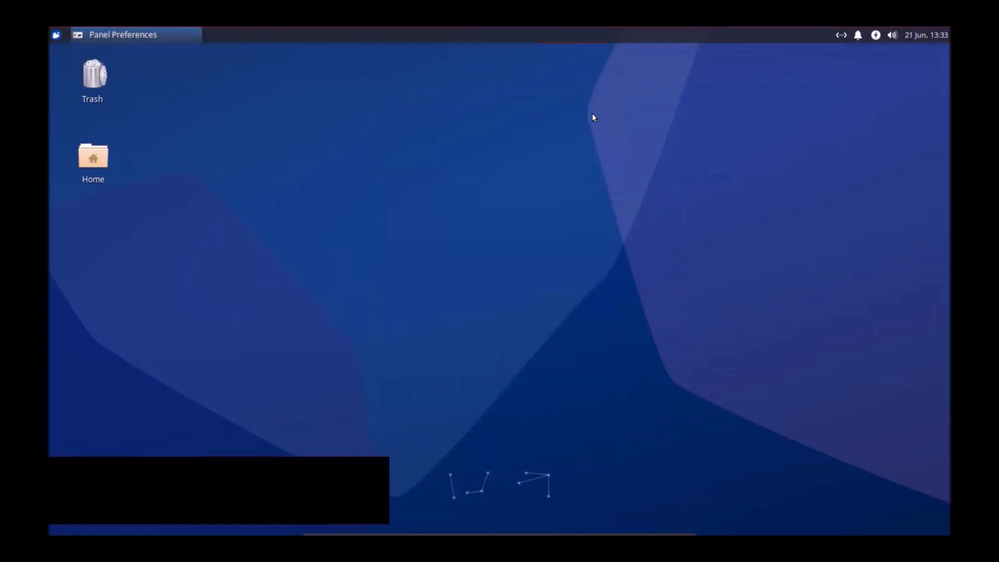
pyautogui.rightClick(393, 280)
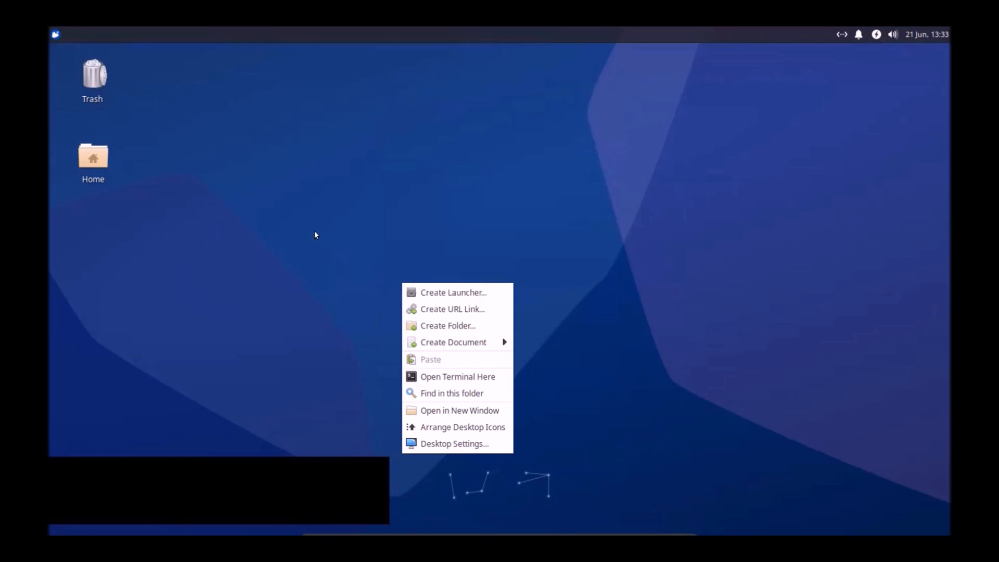
pyautogui.click(289, 215)
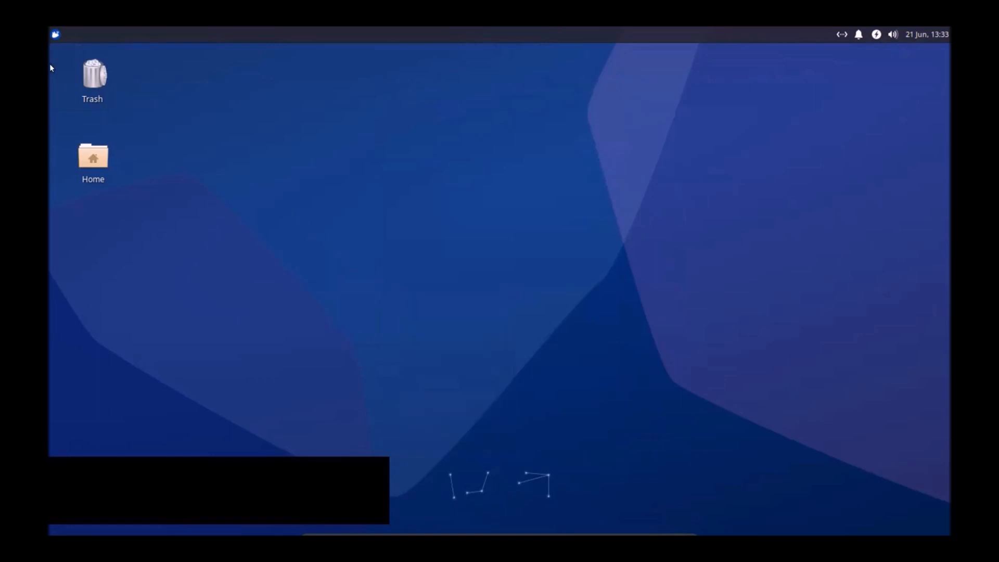
# Step: Search the installed applications for "fonts" and open the font settings in Appearance
pyautogui.click(55, 35)
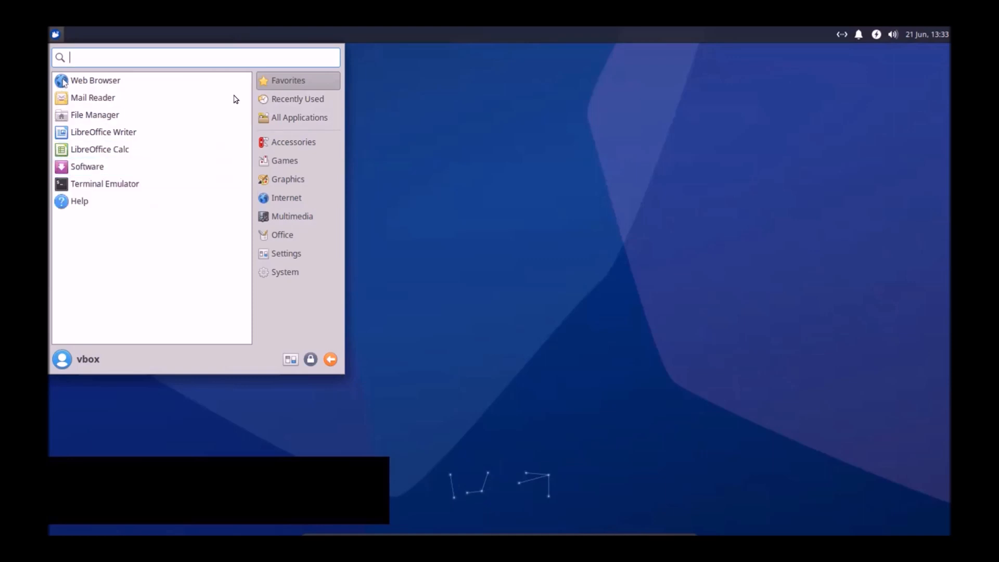
pyautogui.click(277, 148)
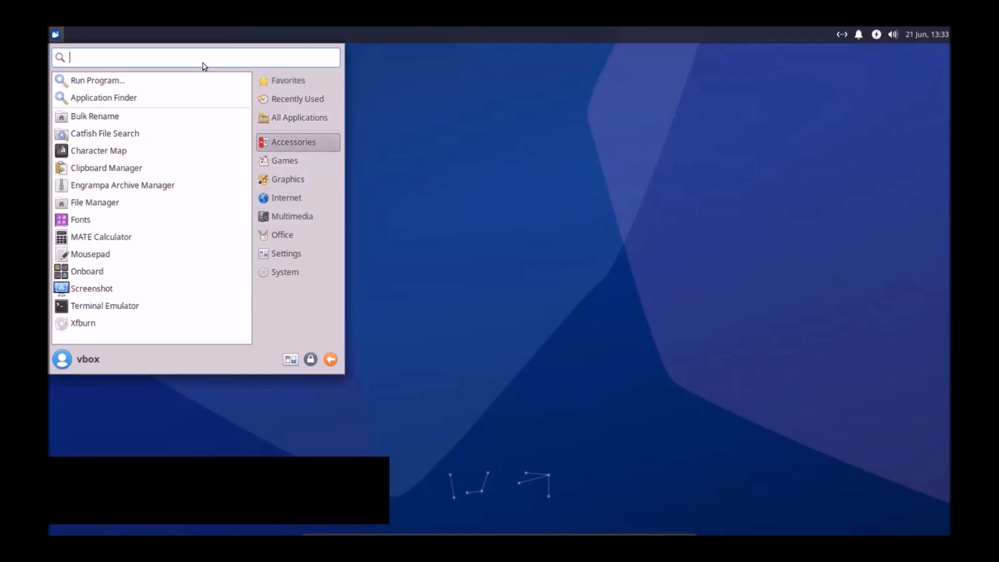
pyautogui.write('f')
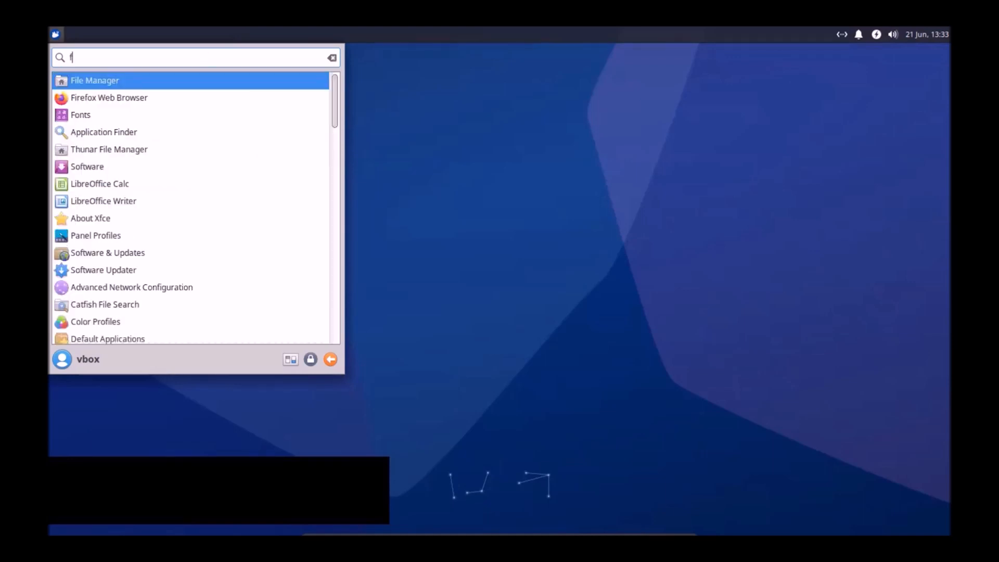
pyautogui.write('onts')
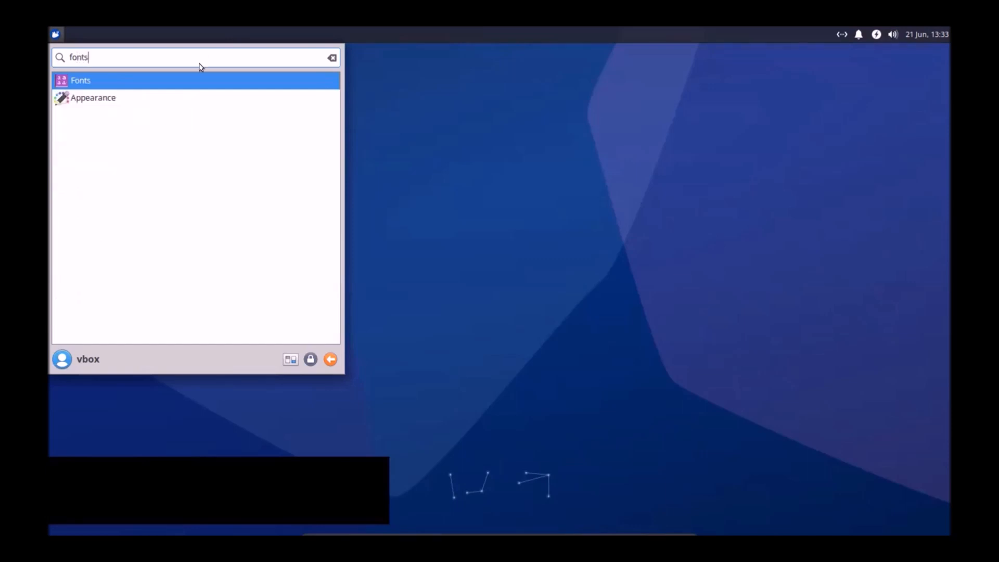
pyautogui.click(93, 97)
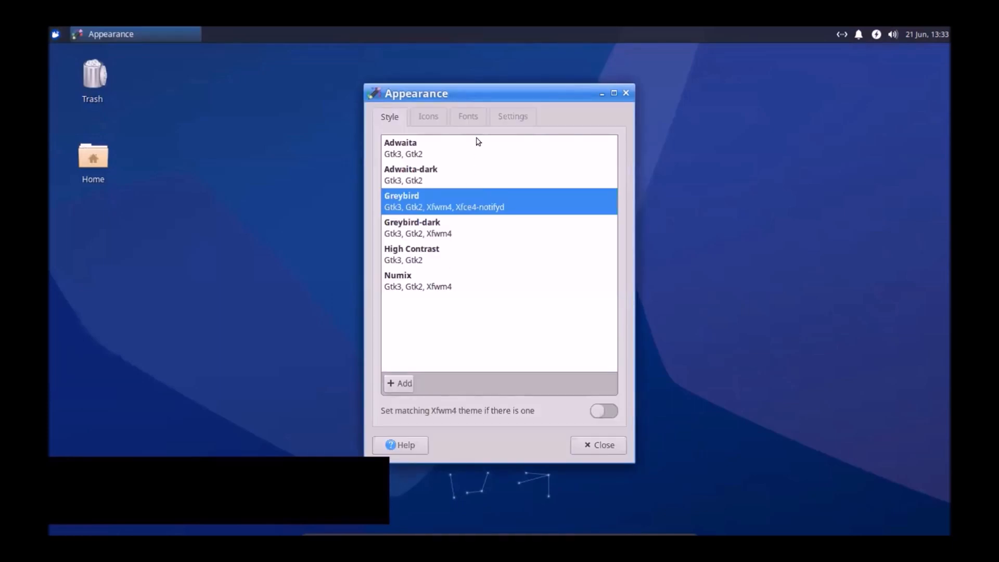
pyautogui.click(466, 111)
# Step: Set the default font's size to 16, keeping Noto Sans Regular, and apply it
pyautogui.click(601, 166)
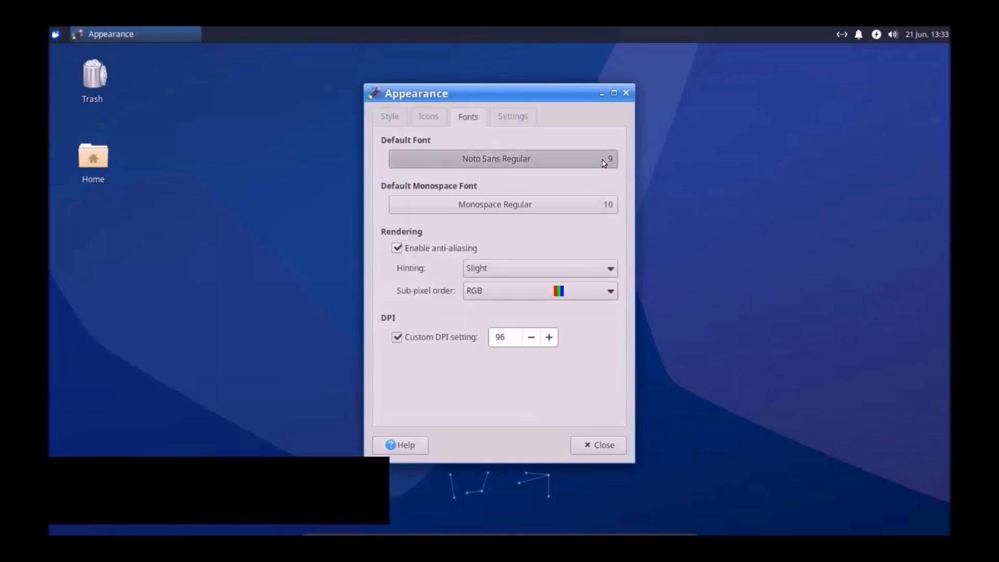
pyautogui.scroll(-1, 595, 250)
pyautogui.click(619, 410)
pyautogui.click(619, 410)
pyautogui.click(619, 409)
pyautogui.click(620, 410)
pyautogui.click(619, 410)
pyautogui.click(626, 411)
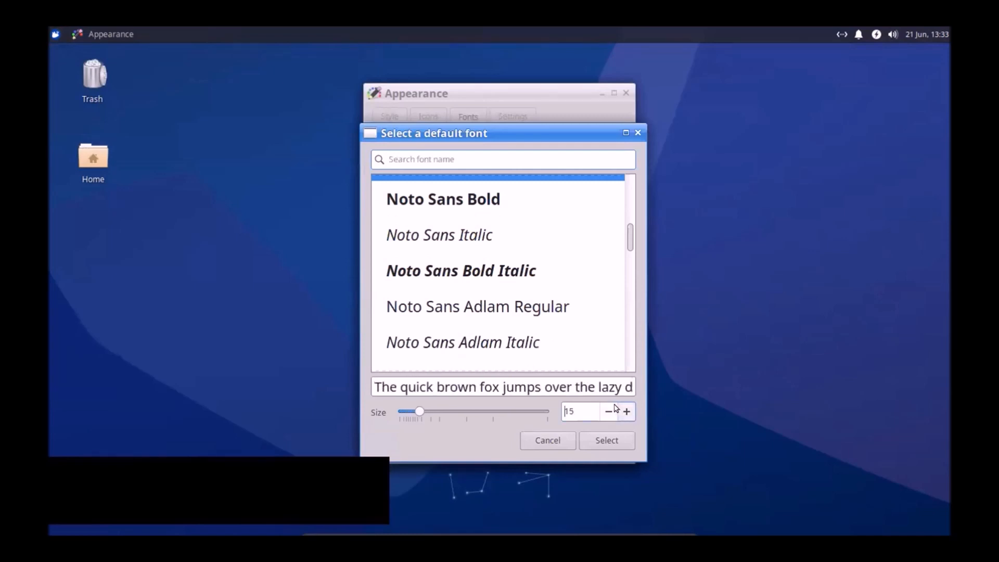
pyautogui.click(626, 411)
pyautogui.click(595, 442)
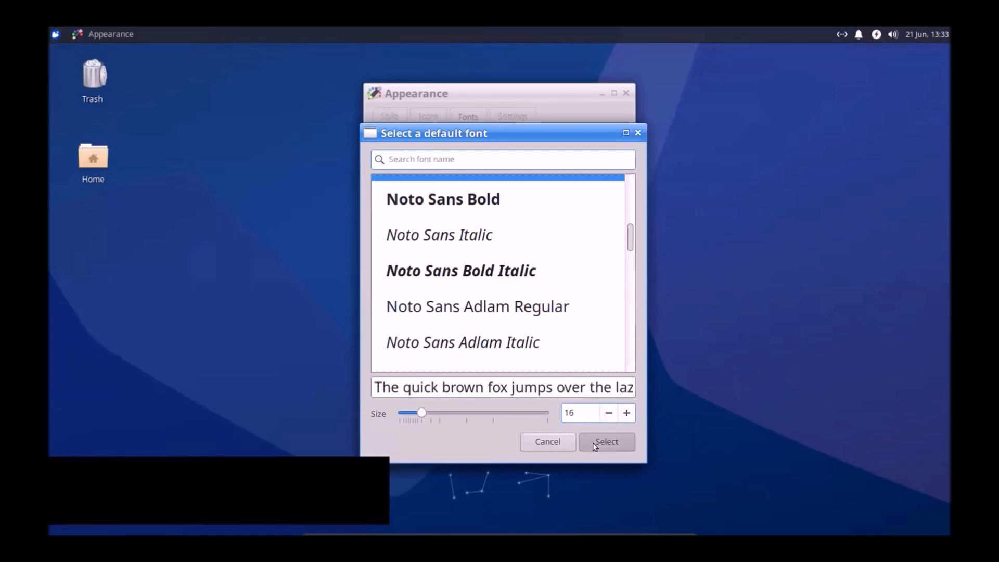
# Step: Set the default monospace font's size to 16, keeping Monospace Regular, apply it and close the Appearance settings
pyautogui.click(657, 234)
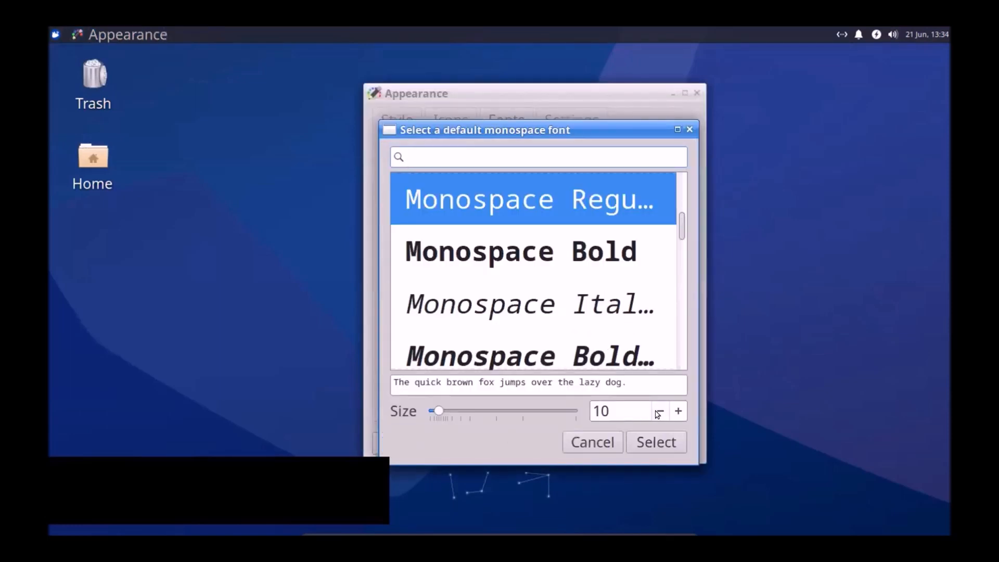
pyautogui.click(678, 411)
pyautogui.click(678, 411)
pyautogui.click(678, 411)
pyautogui.click(678, 411)
pyautogui.click(678, 411)
pyautogui.click(678, 411)
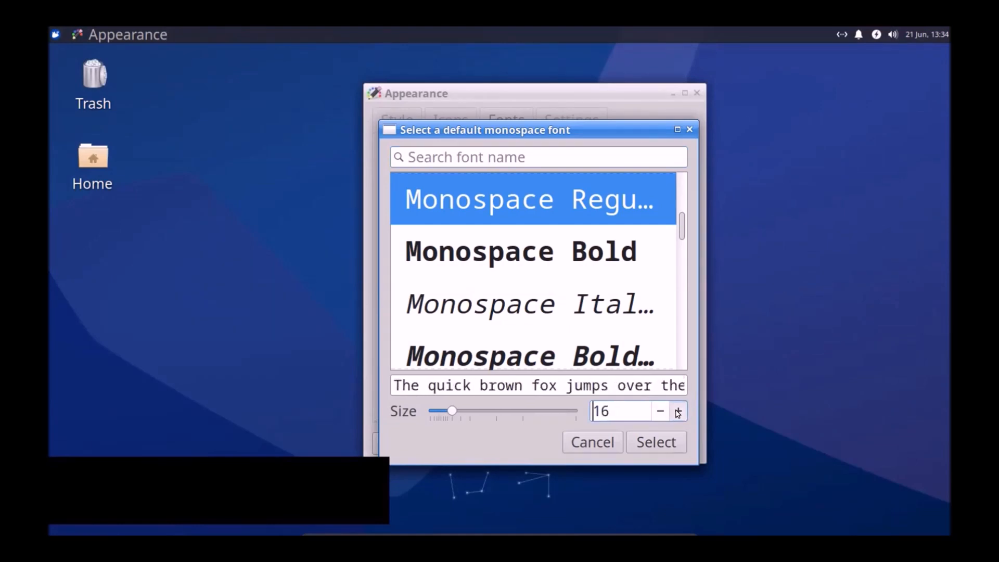
pyautogui.click(643, 440)
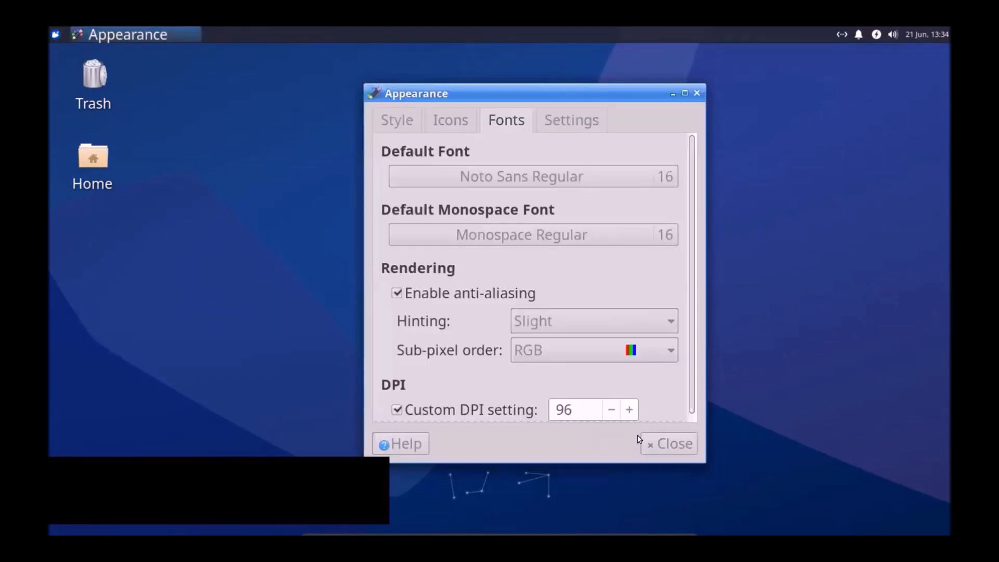
pyautogui.click(696, 93)
# Step: Open the desktop settings and browse the wallpapers available in the backdrops folder
pyautogui.rightClick(495, 145)
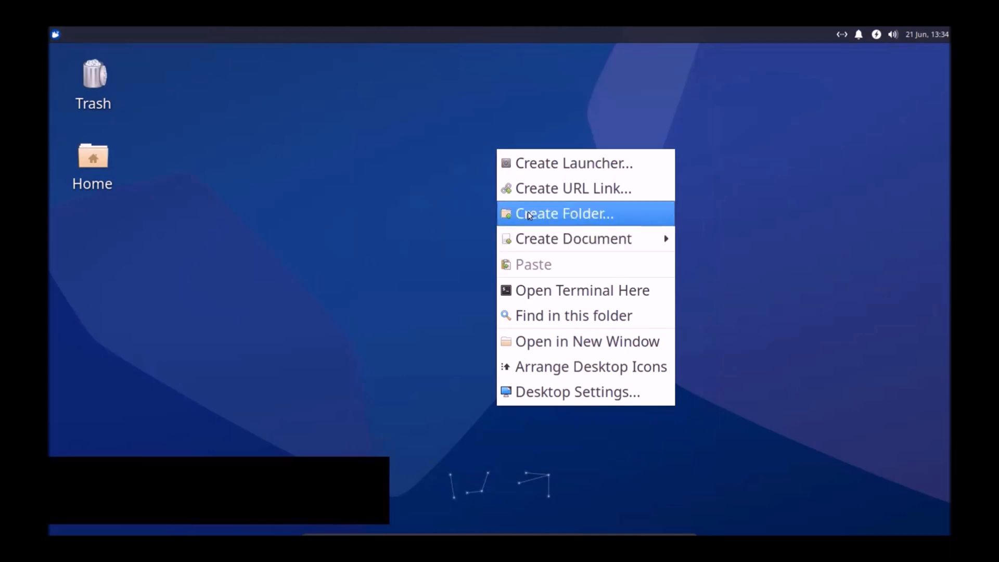
pyautogui.moveTo(522, 237)
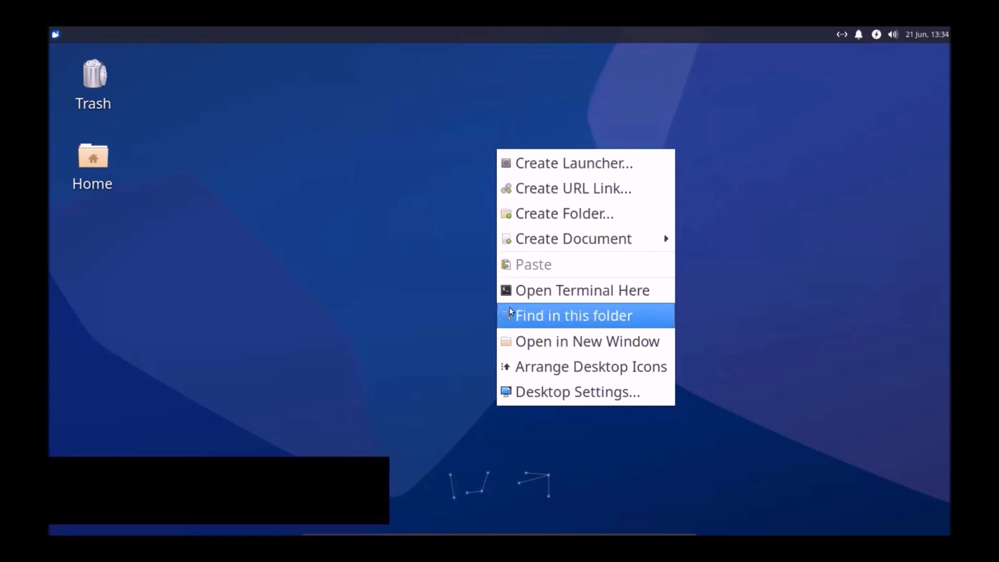
pyautogui.click(531, 394)
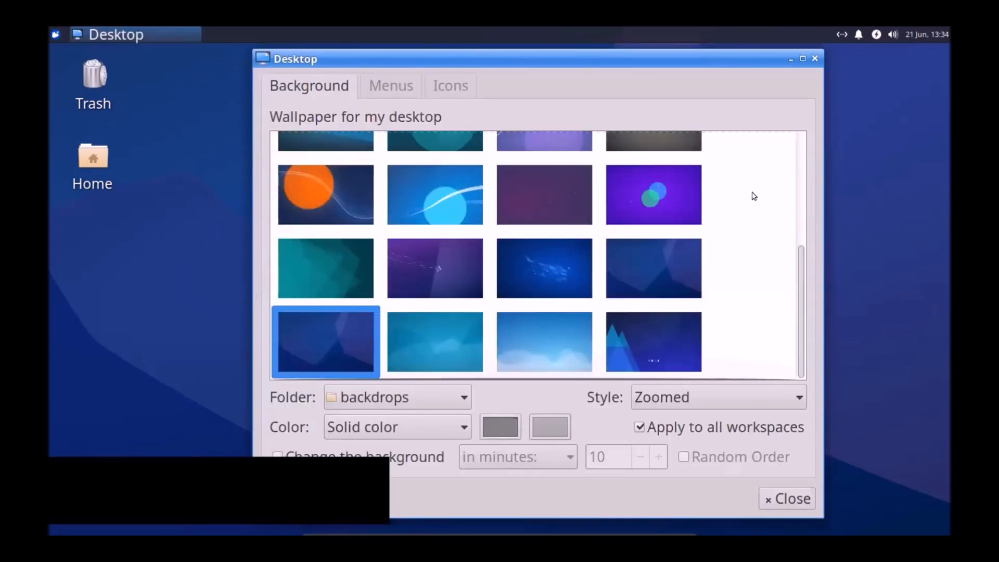
pyautogui.scroll(5, 762, 209)
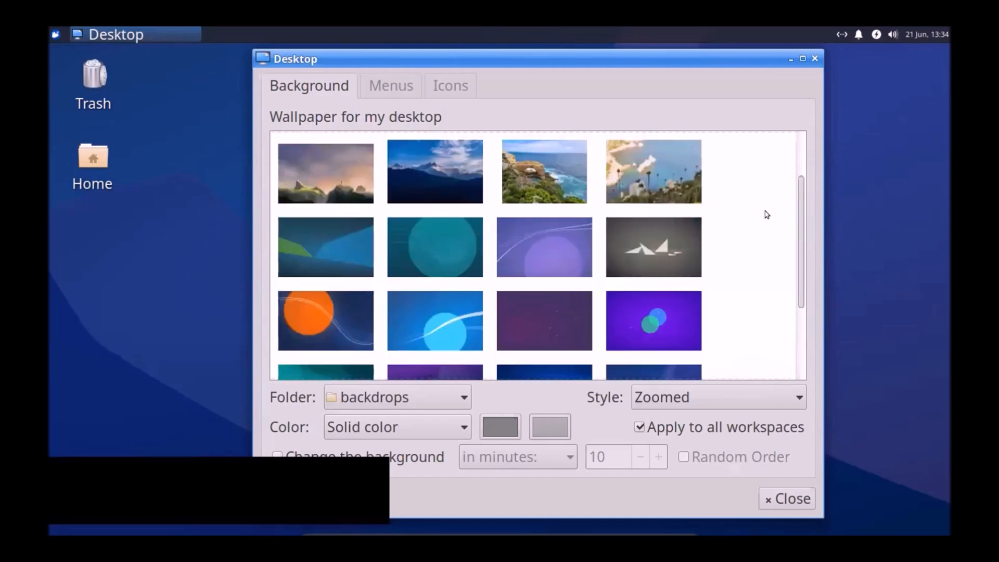
pyautogui.scroll(1, 766, 215)
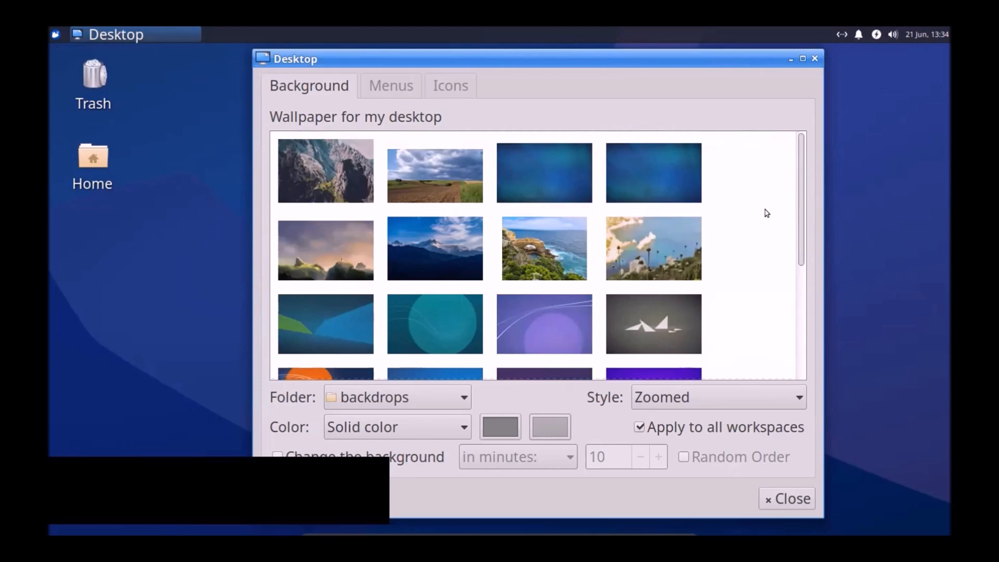
pyautogui.scroll(-2, 744, 216)
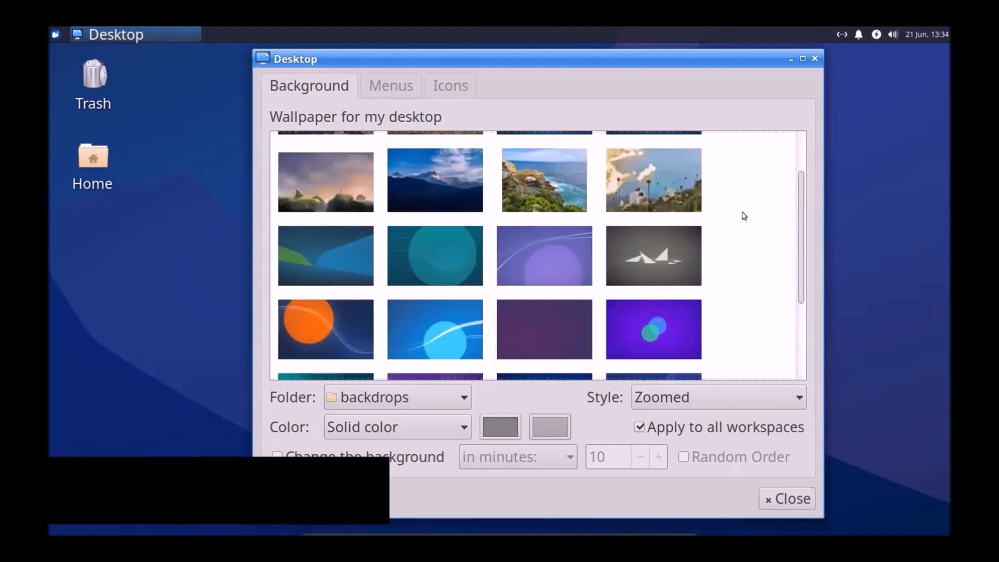
pyautogui.scroll(-1, 744, 215)
pyautogui.scroll(-1, 743, 216)
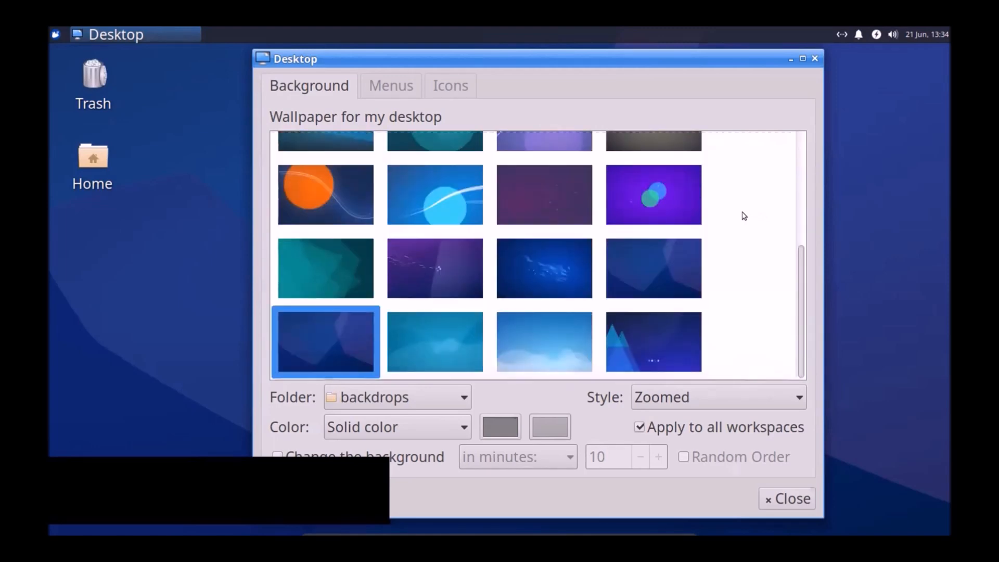
pyautogui.scroll(6, 744, 216)
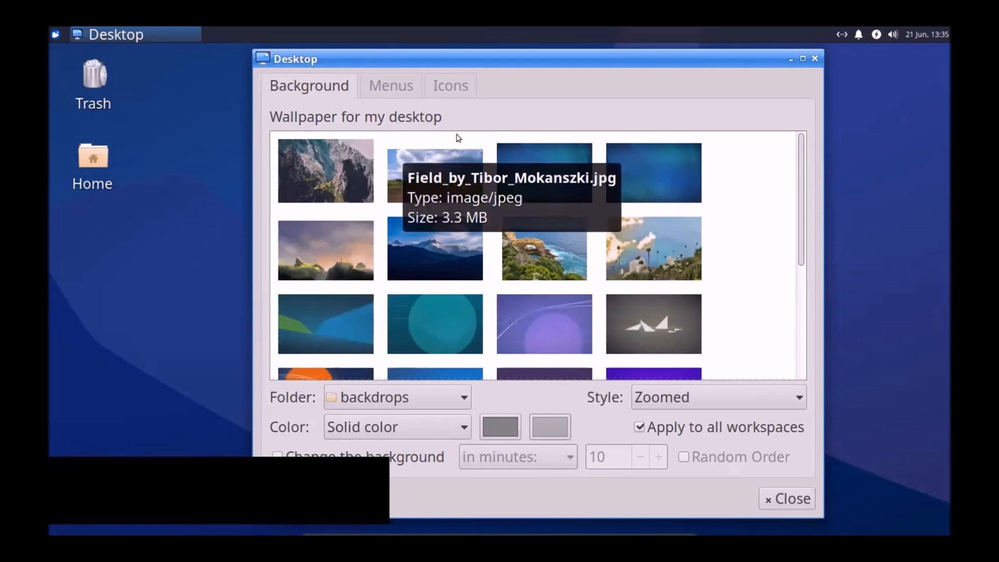
# Step: Examine the desktop's menu and icon options, moving the settings window clear, and return to the wallpaper settings
pyautogui.click(390, 86)
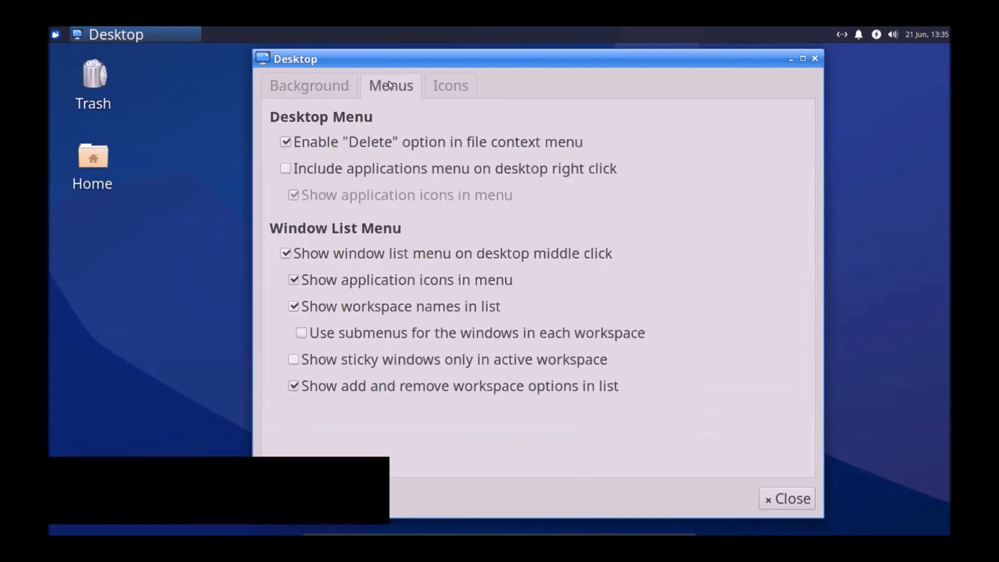
pyautogui.click(450, 86)
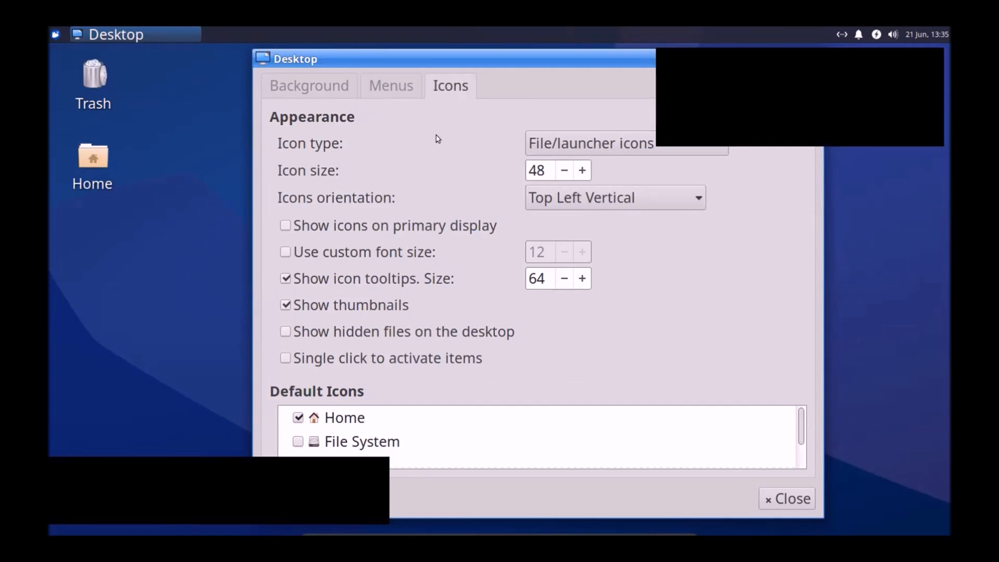
pyautogui.moveTo(523, 54); pyautogui.dragTo(508, 76)
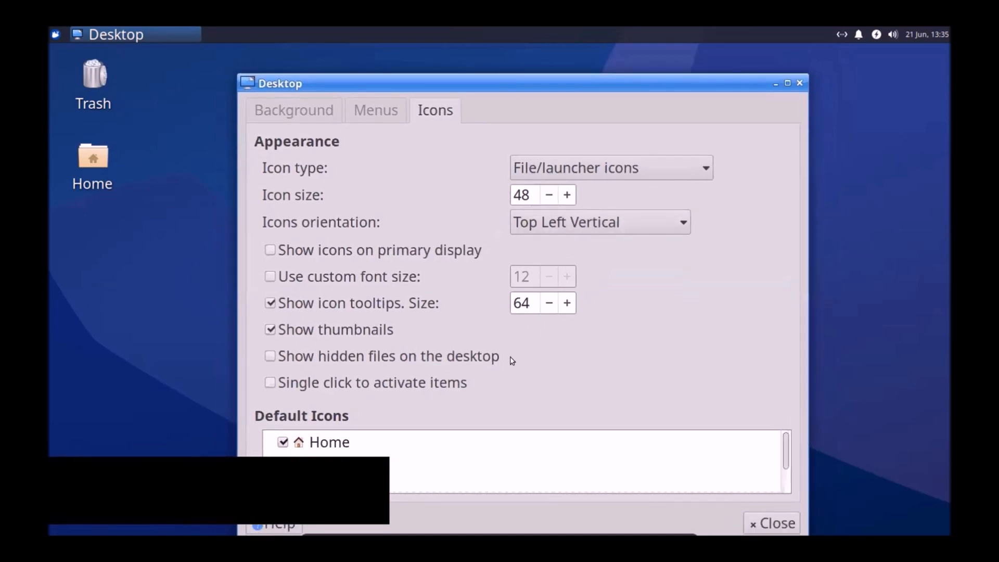
pyautogui.scroll(-1, 390, 441)
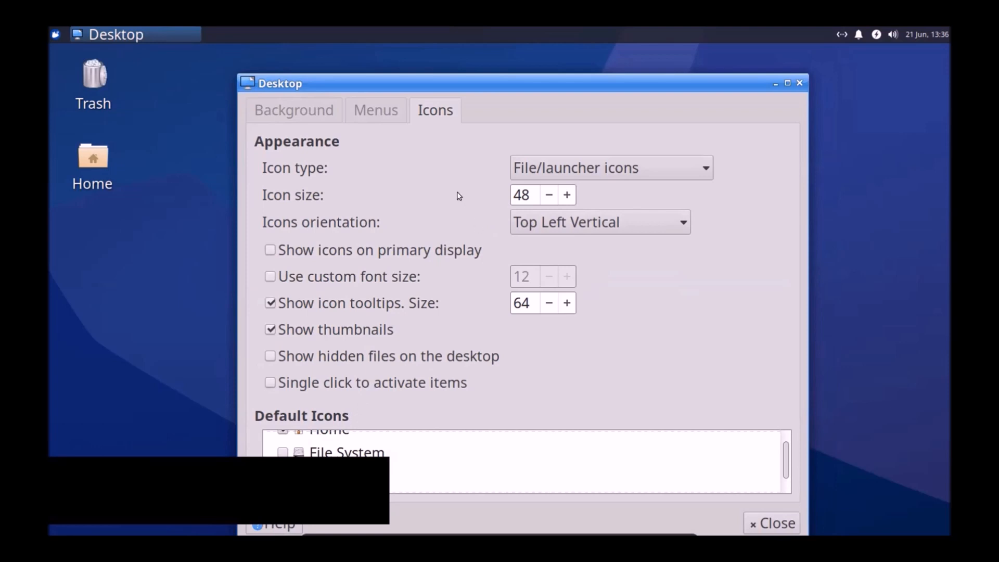
pyautogui.click(328, 109)
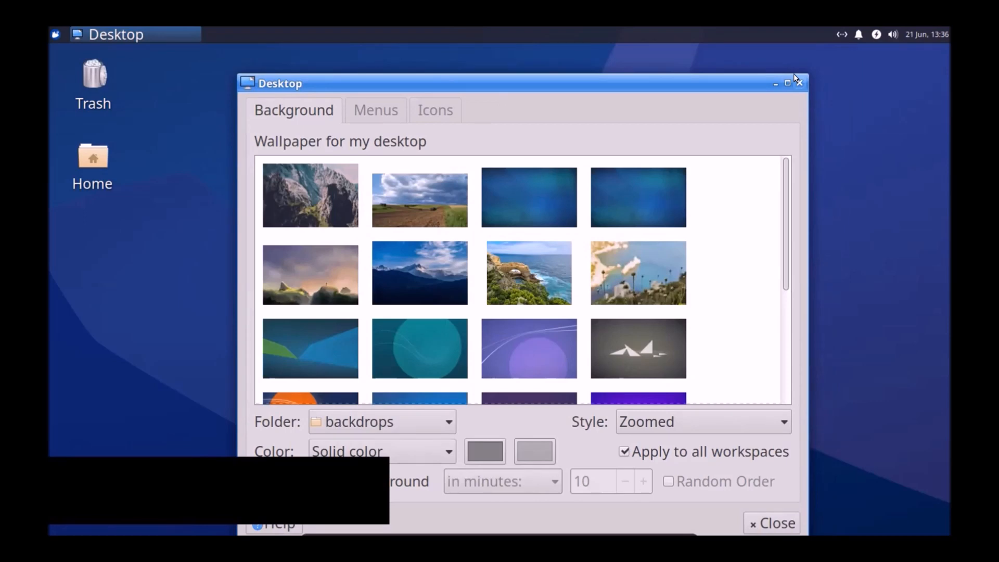
# Step: Set the desktop icons' orientation to Bottom Right Vertical and arrange the existing icons accordingly
pyautogui.click(442, 115)
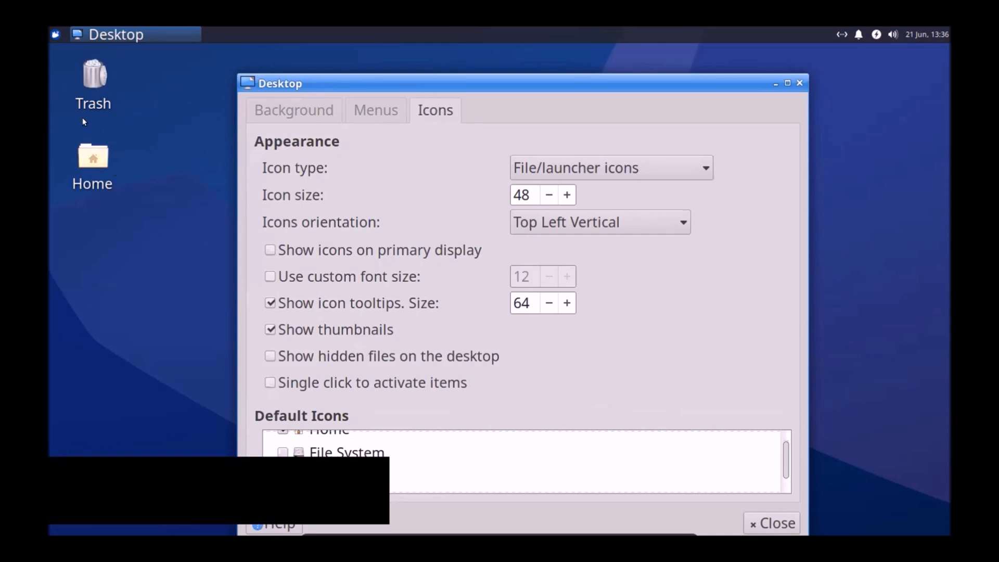
pyautogui.moveTo(87, 67)
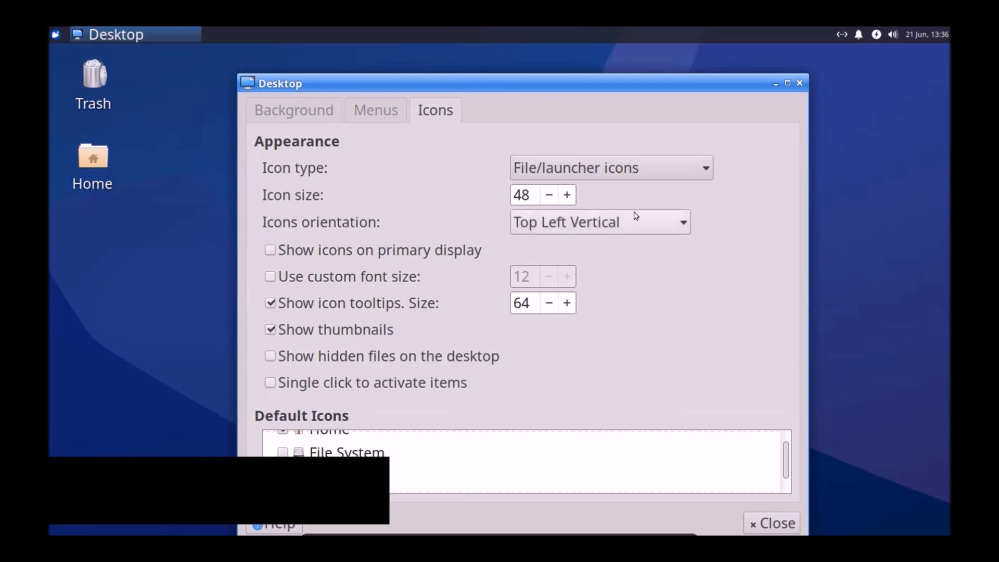
pyautogui.click(670, 224)
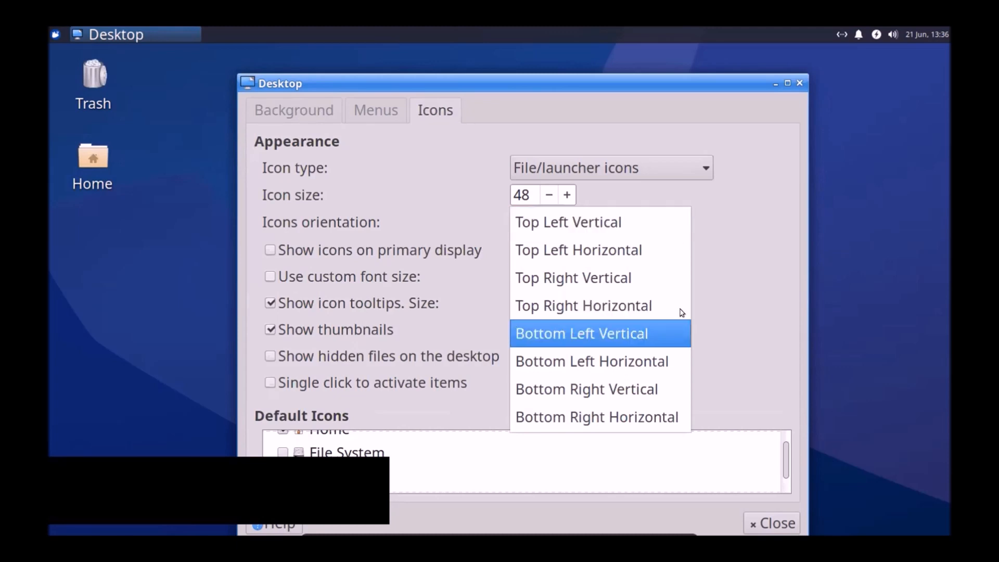
pyautogui.press('Escape')
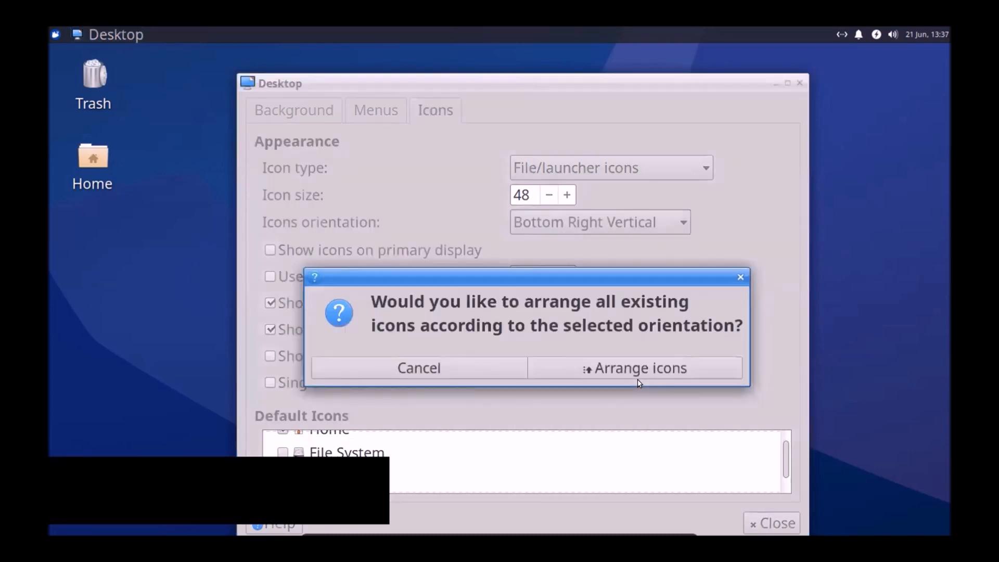
pyautogui.click(637, 376)
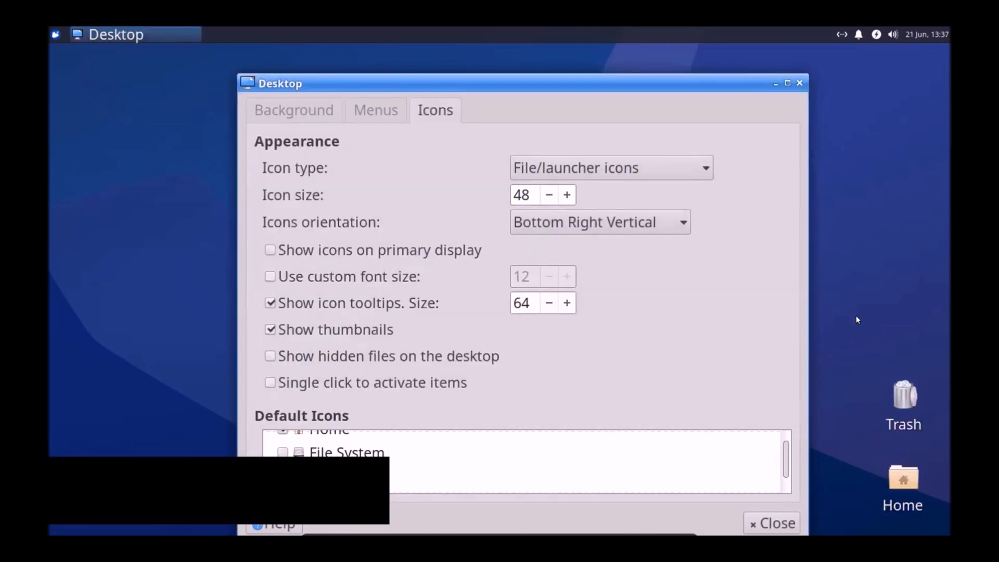
# Step: Change the desktop icons' orientation to Bottom Right Horizontal and rearrange the existing icons
pyautogui.click(678, 224)
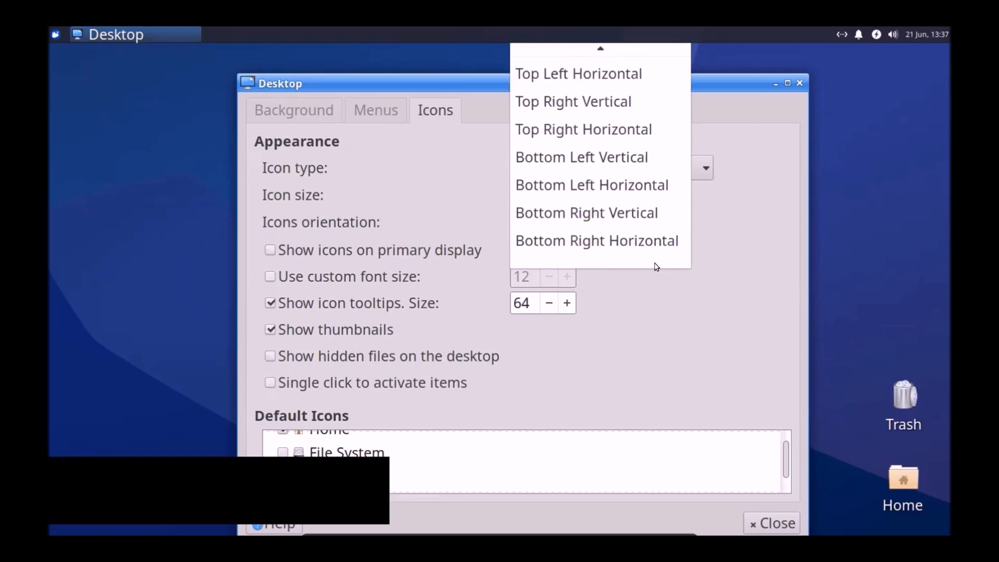
pyautogui.click(649, 241)
pyautogui.click(630, 368)
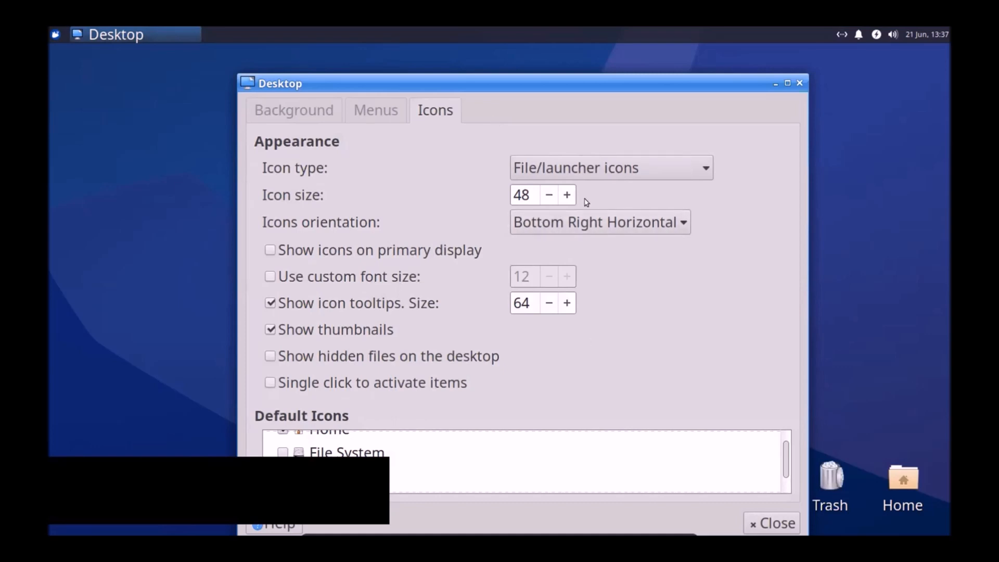
# Step: Set the desktop icons' orientation to Top Left Vertical, rearrange the existing icons and close the desktop settings
pyautogui.click(633, 225)
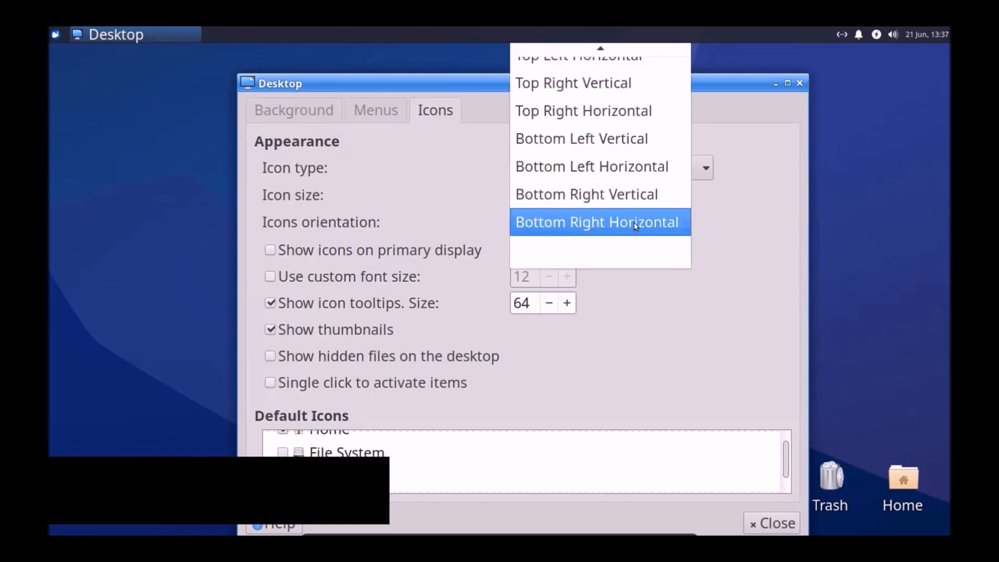
pyautogui.scroll(1, 614, 198)
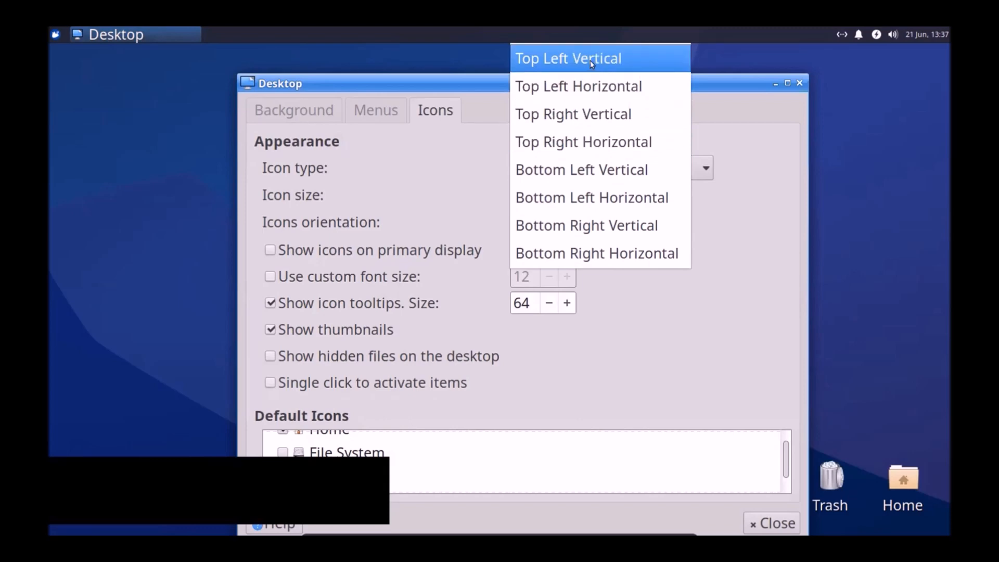
pyautogui.click(564, 62)
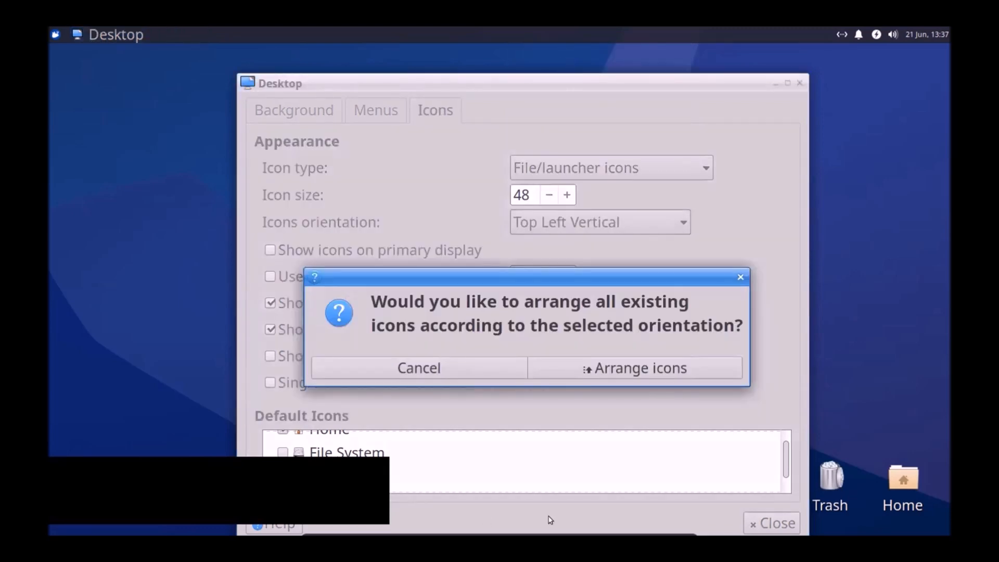
pyautogui.click(625, 373)
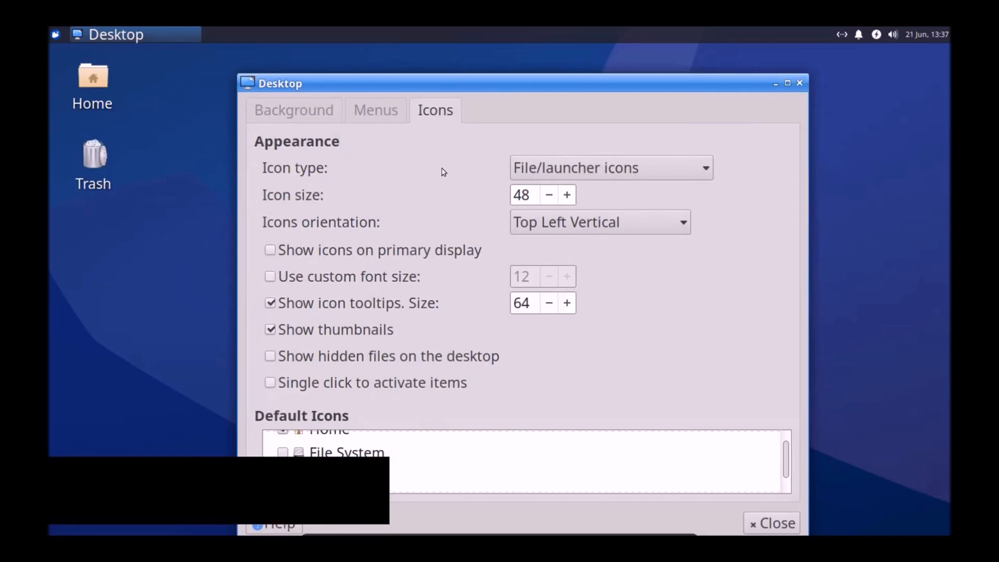
pyautogui.click(799, 84)
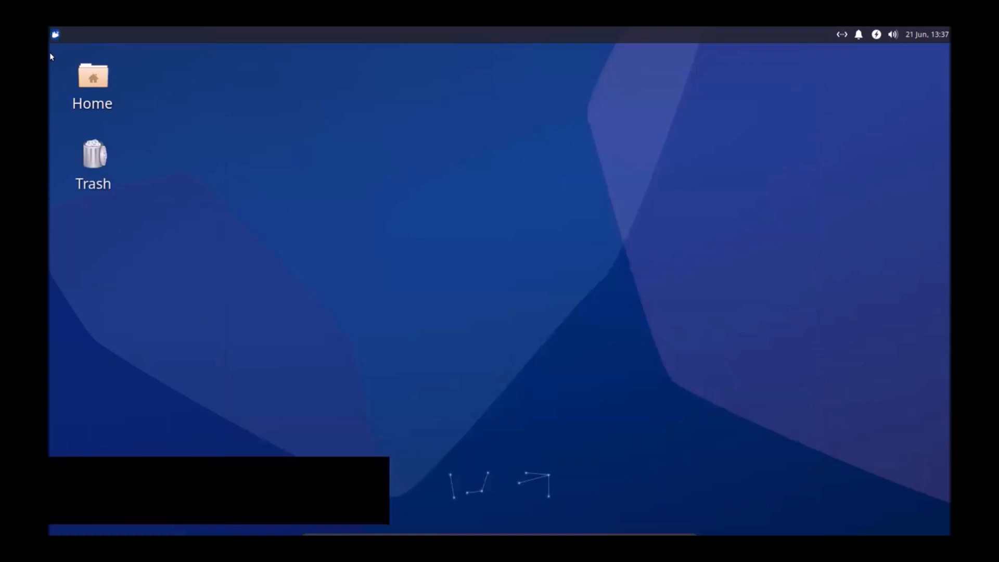
# Step: Search the installed applications for "mouse" and open the Mouse and Touchpad settings
pyautogui.click(54, 35)
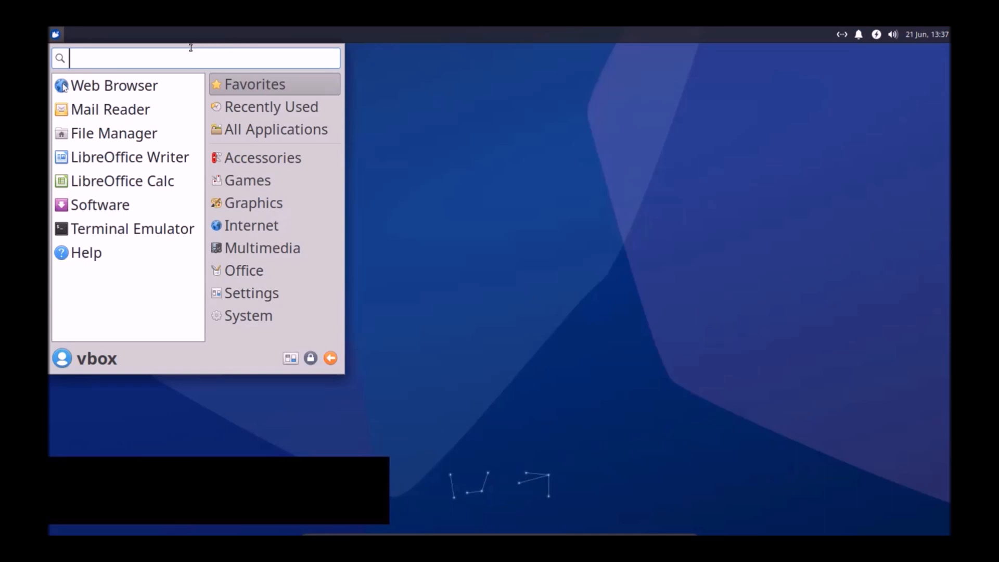
pyautogui.write('mo')
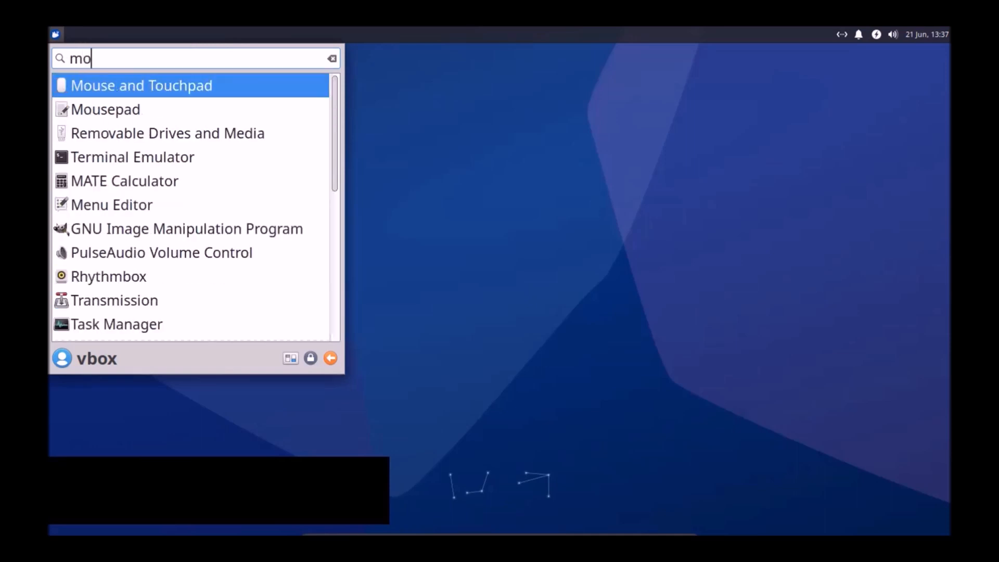
pyautogui.write('use')
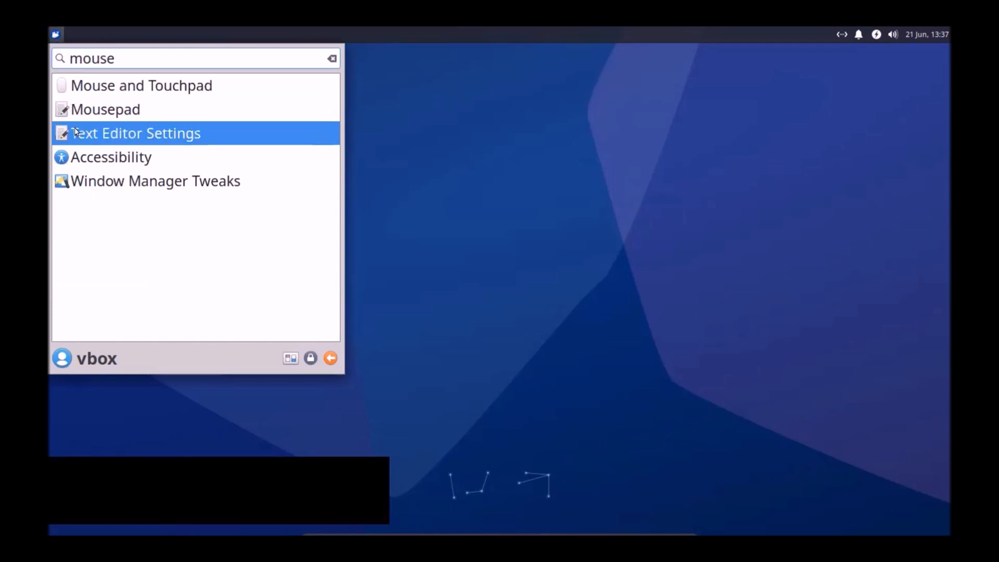
pyautogui.click(93, 87)
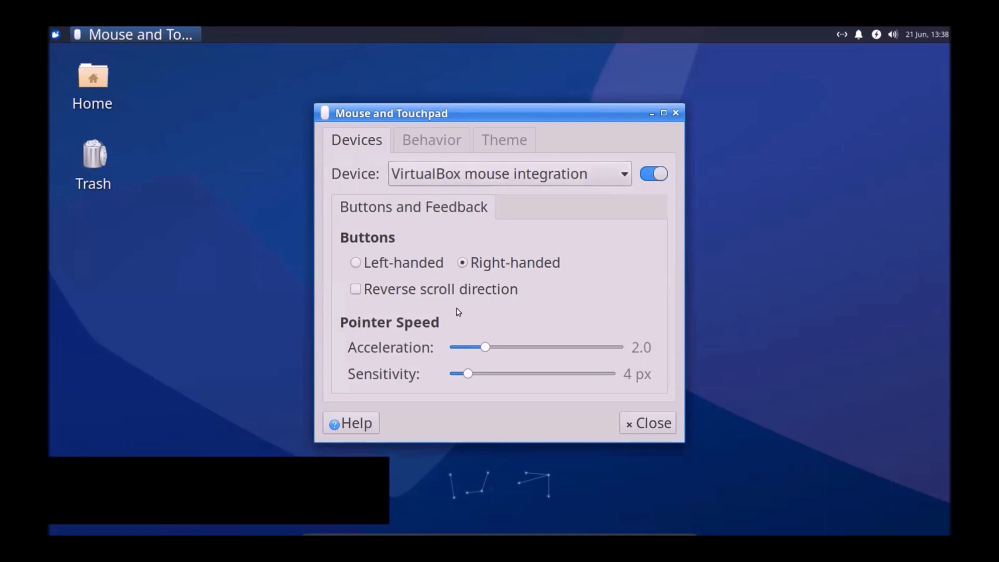
# Step: Examine the mouse behavior and cursor theme settings, widening the Mouse and Touchpad window
pyautogui.click(424, 132)
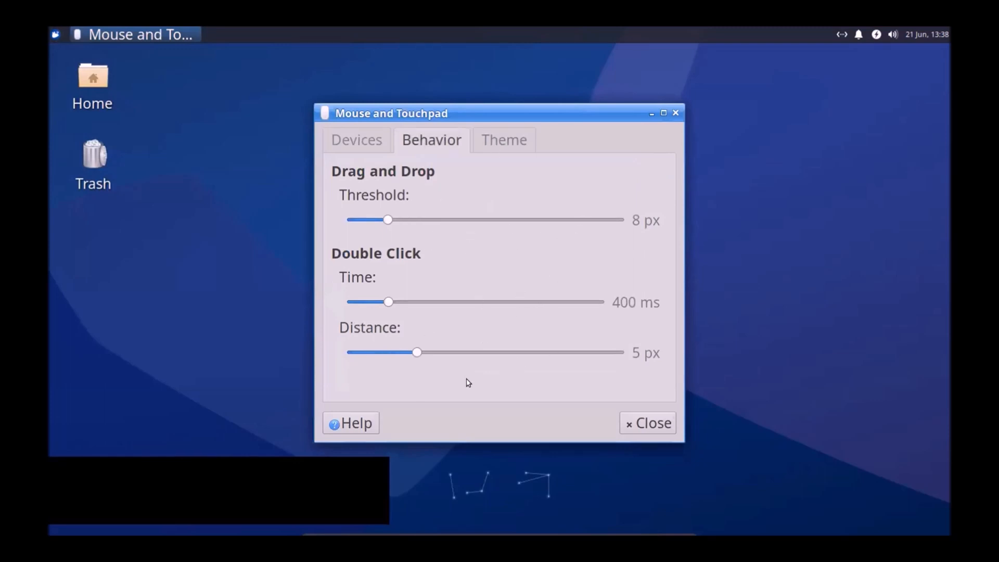
pyautogui.click(506, 141)
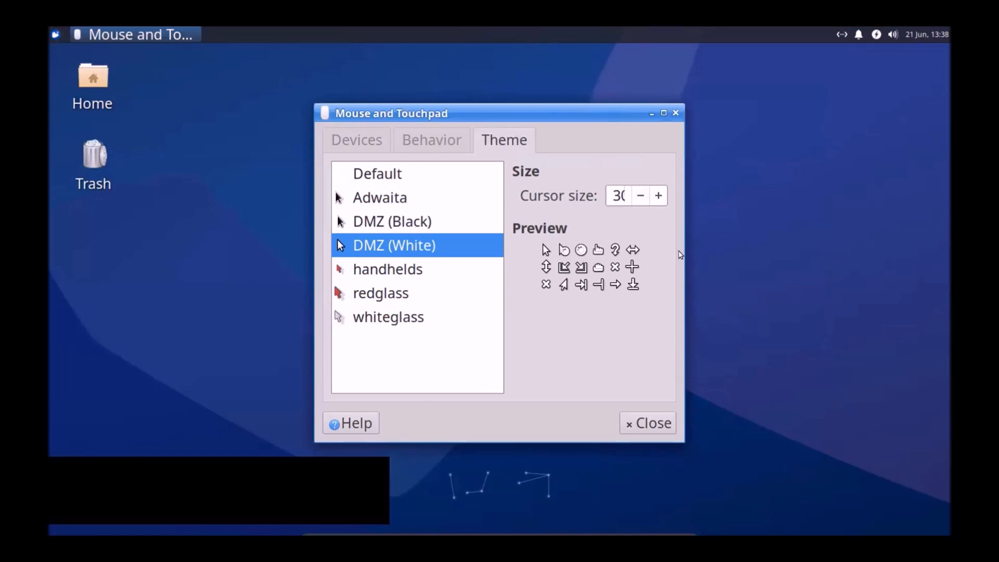
pyautogui.moveTo(683, 249); pyautogui.dragTo(746, 249)
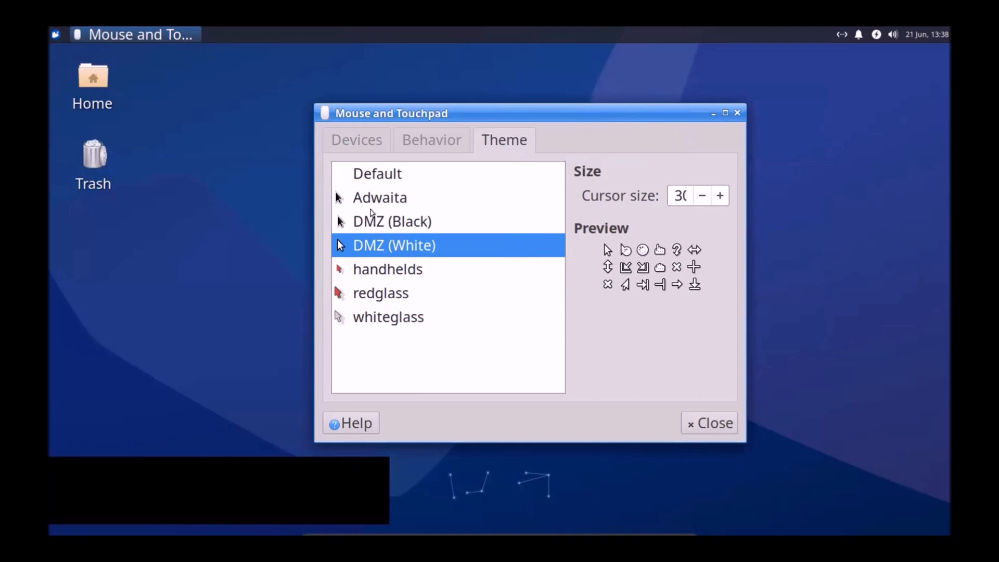
# Step: Choose the Adwaita cursor theme, increase the cursor size to 36 and close the Mouse and Touchpad settings
pyautogui.click(371, 201)
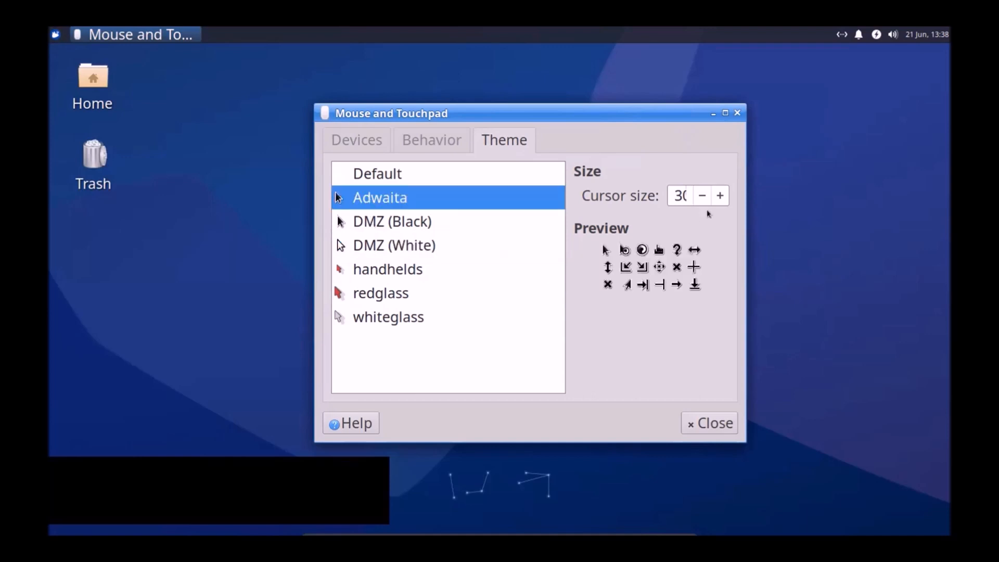
pyautogui.click(720, 195)
pyautogui.click(720, 195)
pyautogui.click(700, 425)
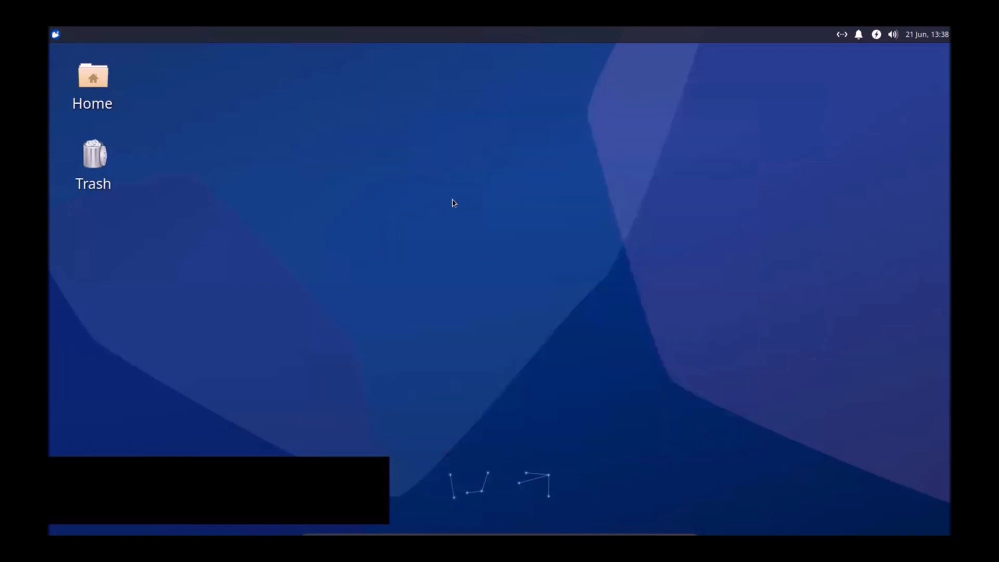
# Step: Reopen the recently used Mouse and Touchpad settings, review the device, behavior and cursor theme options, and close them
pyautogui.click(53, 41)
pyautogui.click(245, 107)
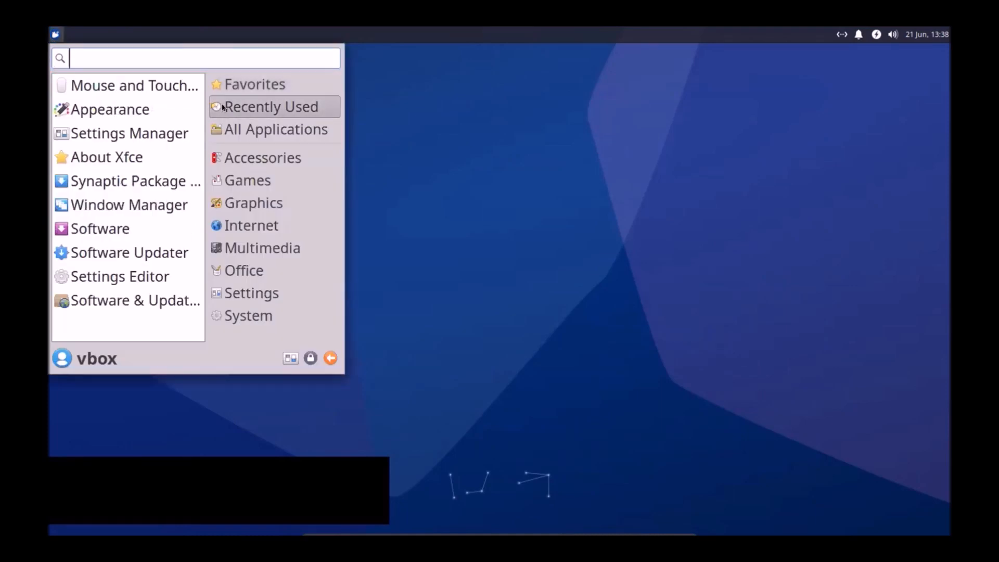
pyautogui.click(180, 87)
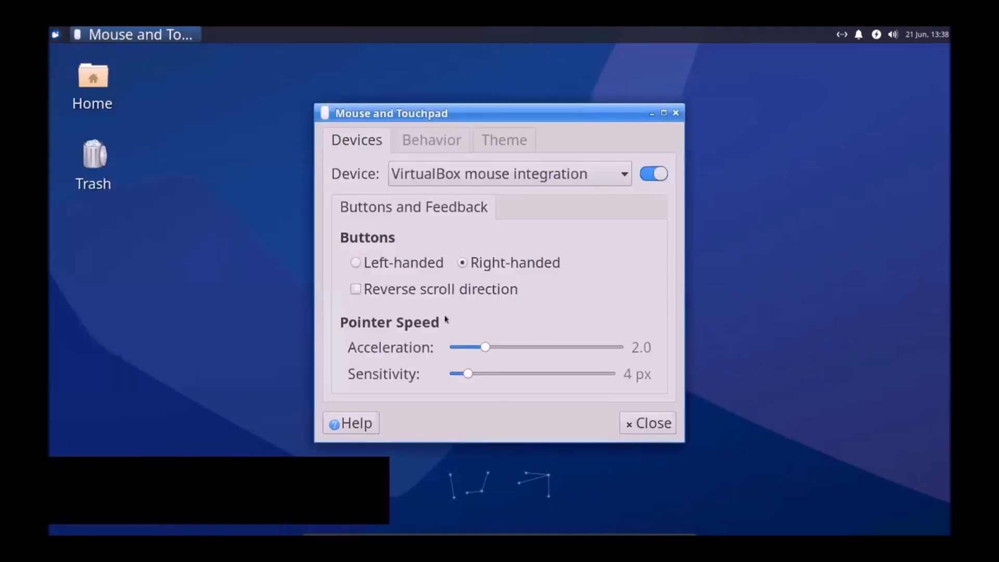
pyautogui.click(423, 140)
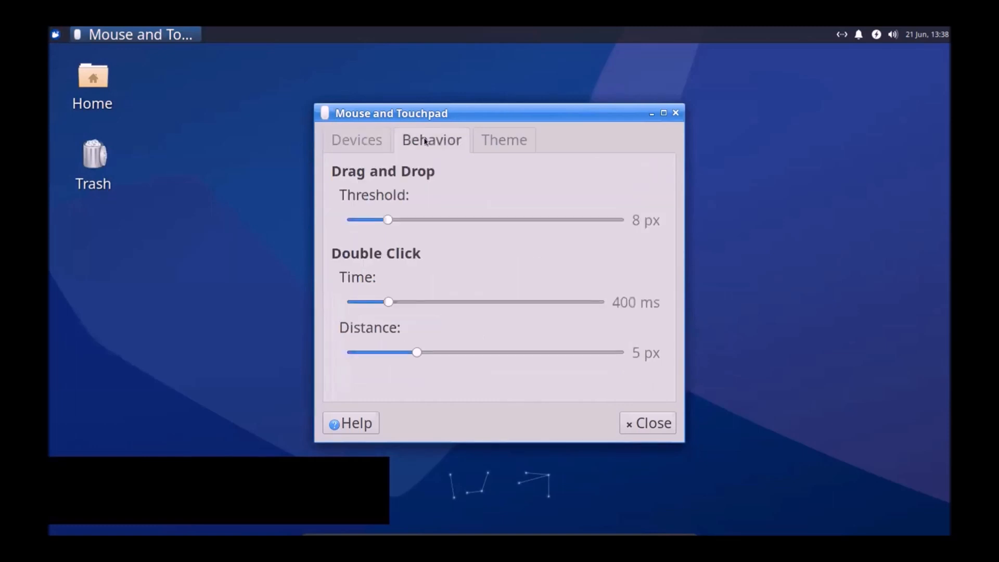
pyautogui.click(488, 140)
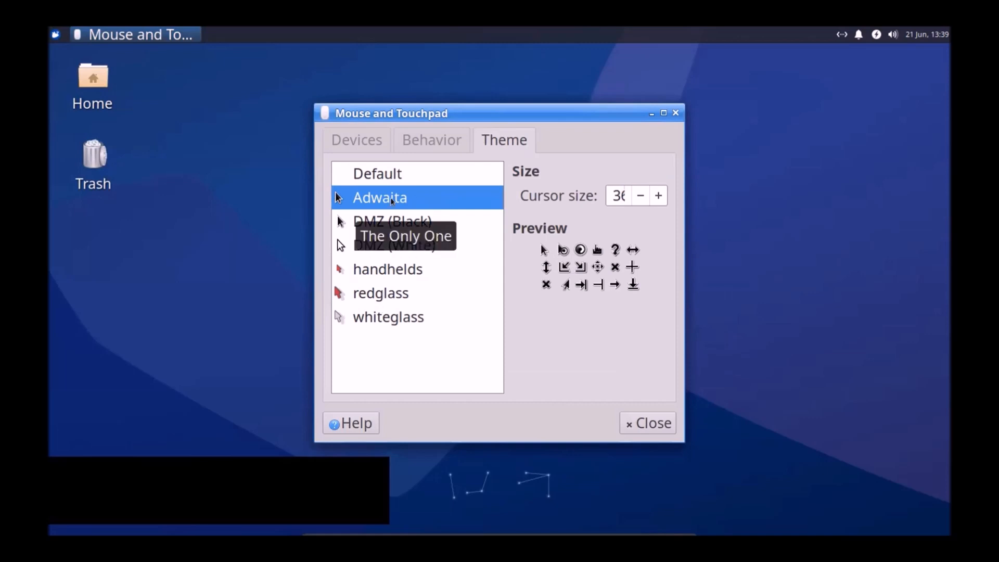
pyautogui.click(675, 114)
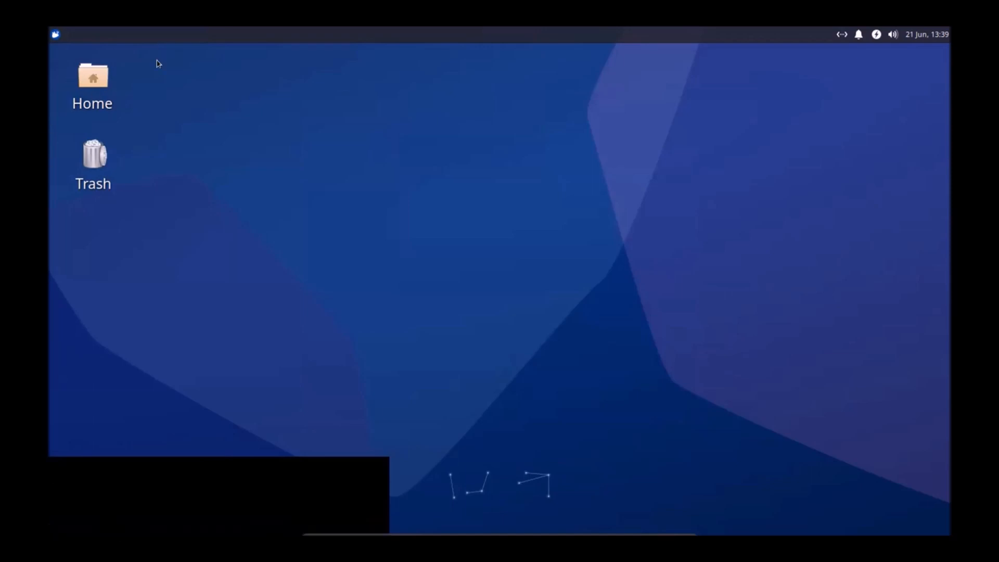
# Step: Search the installed applications for "file", open Thunar File Manager and review the actions available for the Documents folder
pyautogui.click(55, 34)
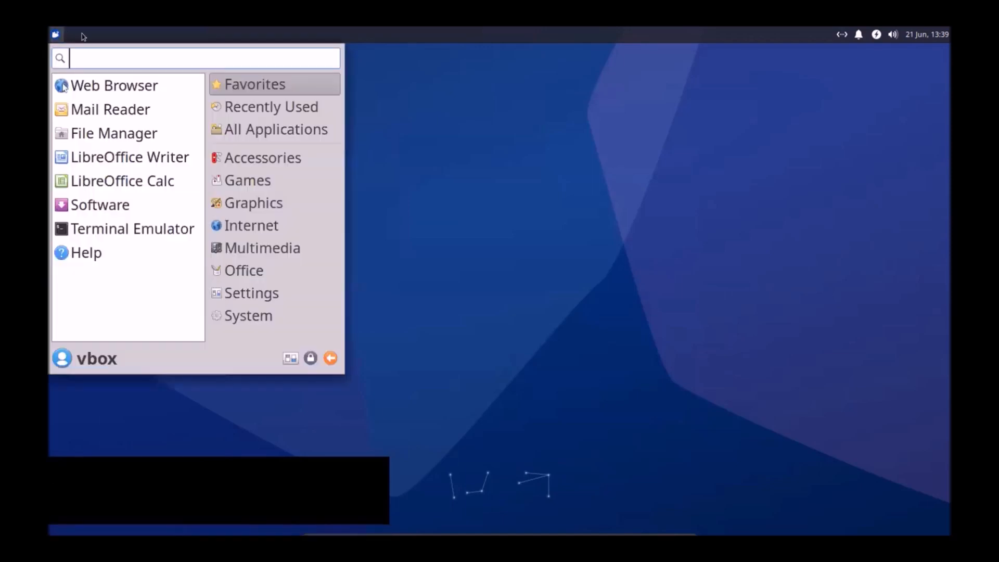
pyautogui.write('f')
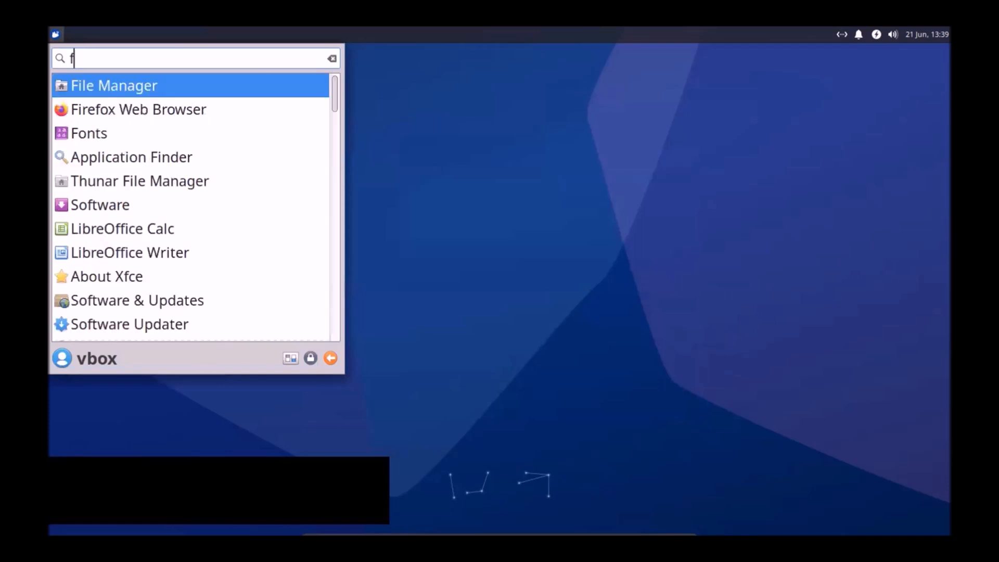
pyautogui.write('ile')
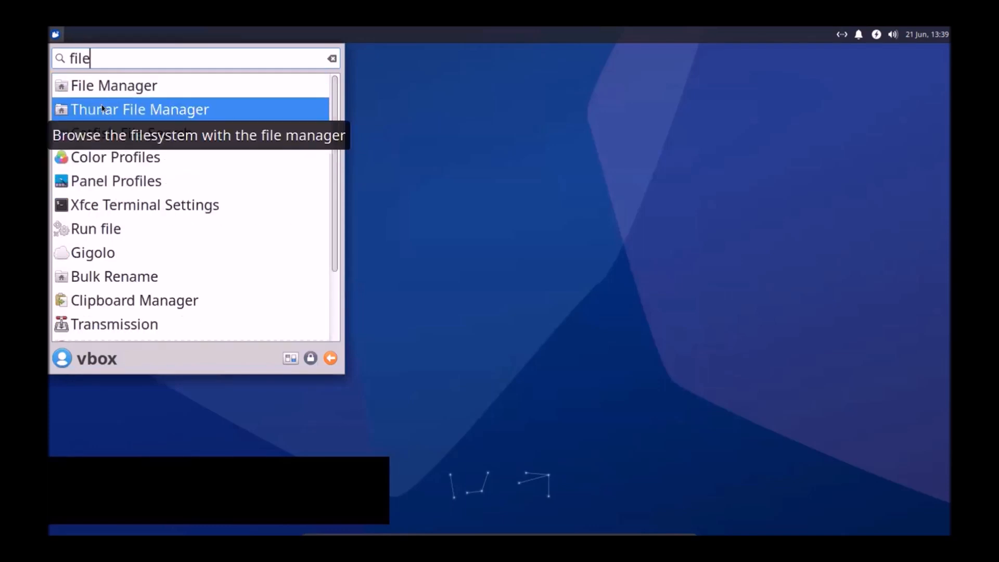
pyautogui.click(128, 109)
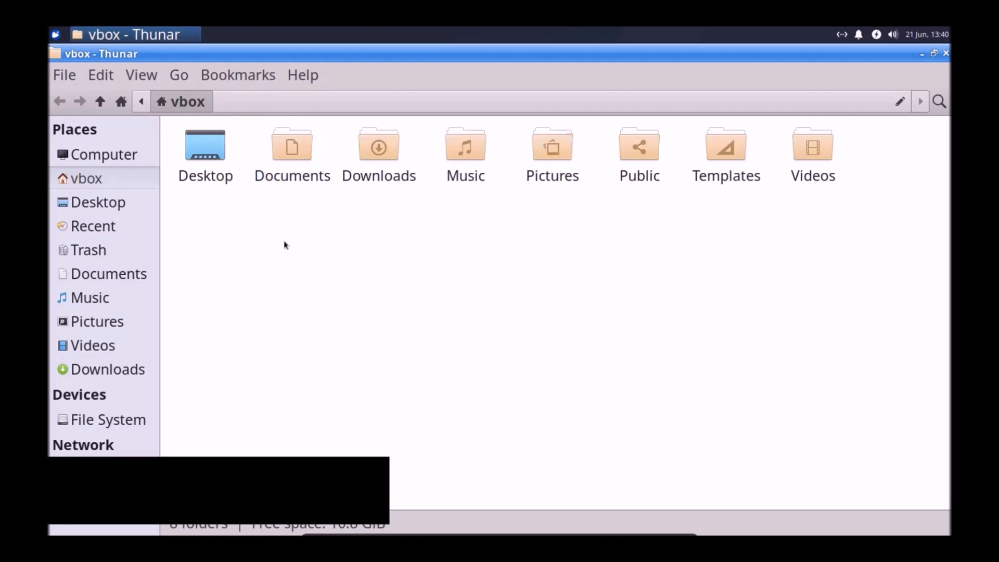
pyautogui.rightClick(292, 141)
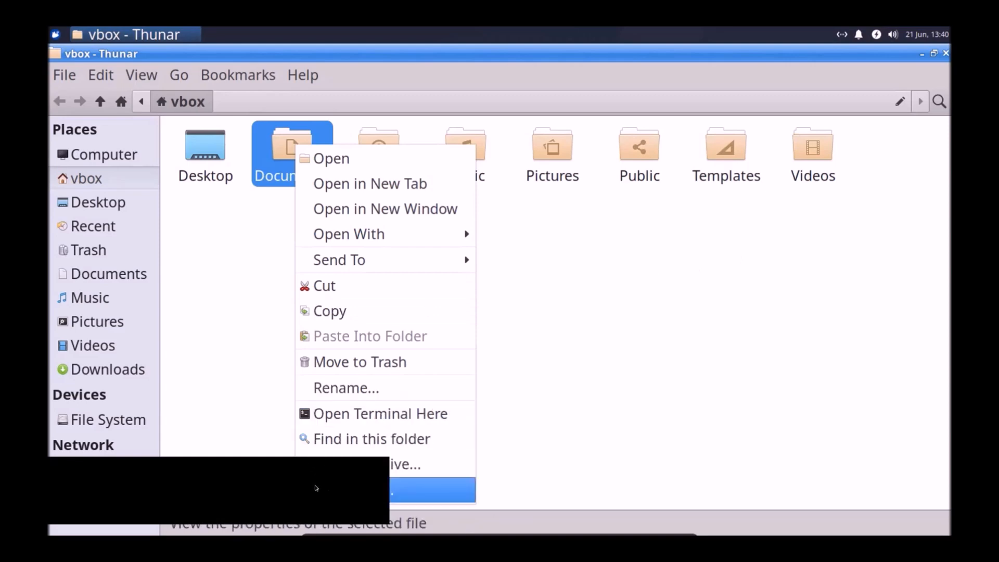
pyautogui.click(218, 238)
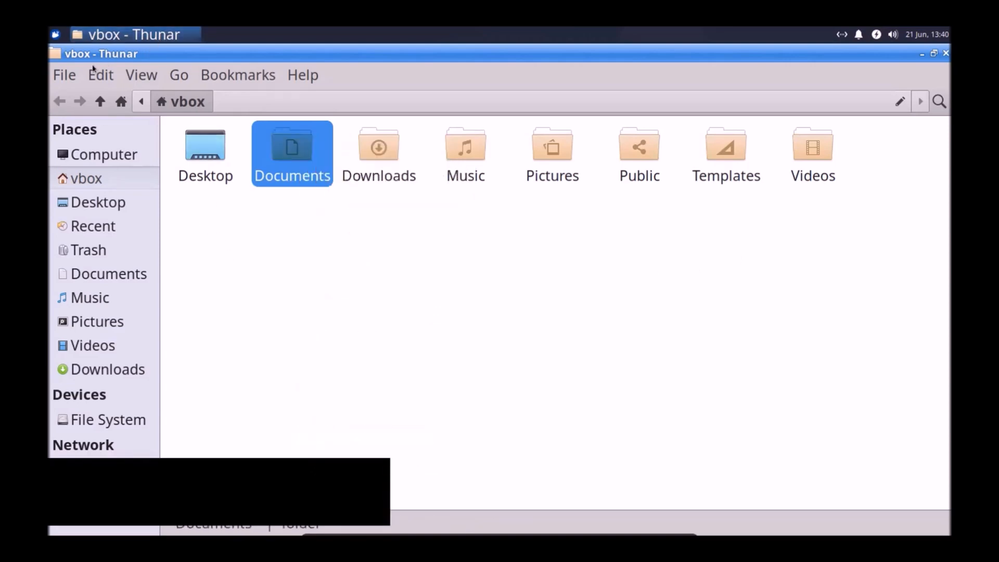
# Step: Enable Split View in the file manager and adjust the divider between the two panes
pyautogui.click(146, 68)
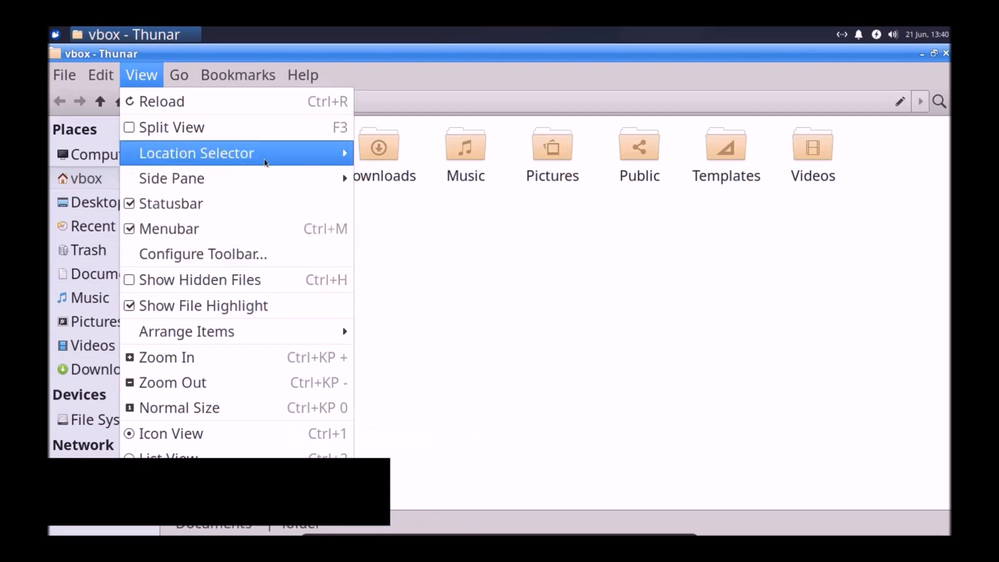
pyautogui.moveTo(262, 158)
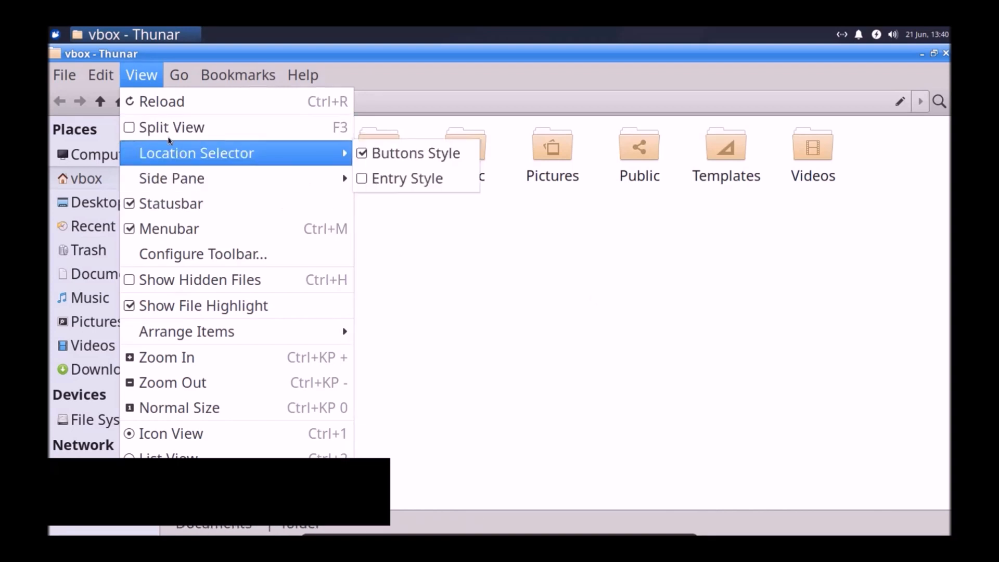
pyautogui.click(128, 127)
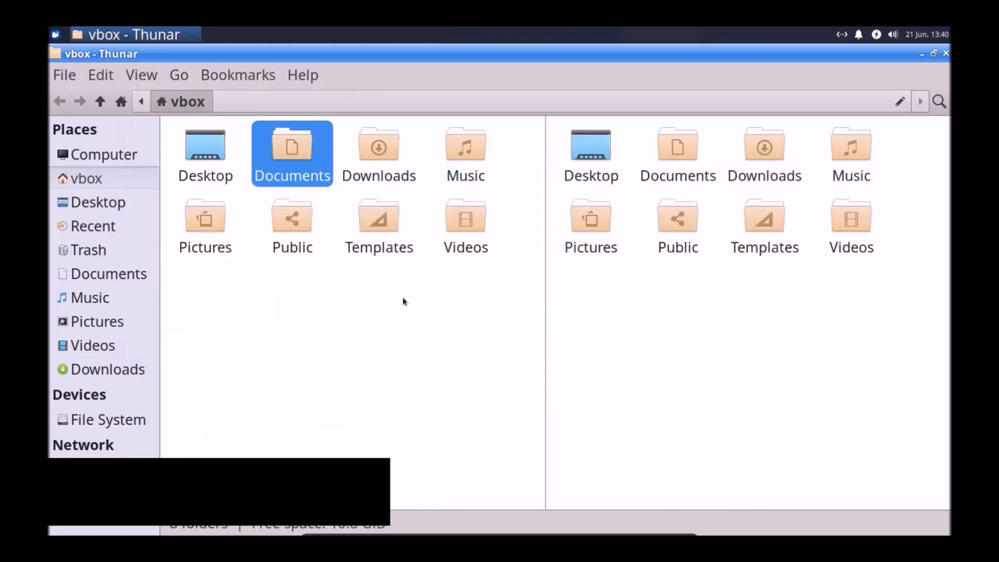
pyautogui.moveTo(541, 311); pyautogui.dragTo(439, 384)
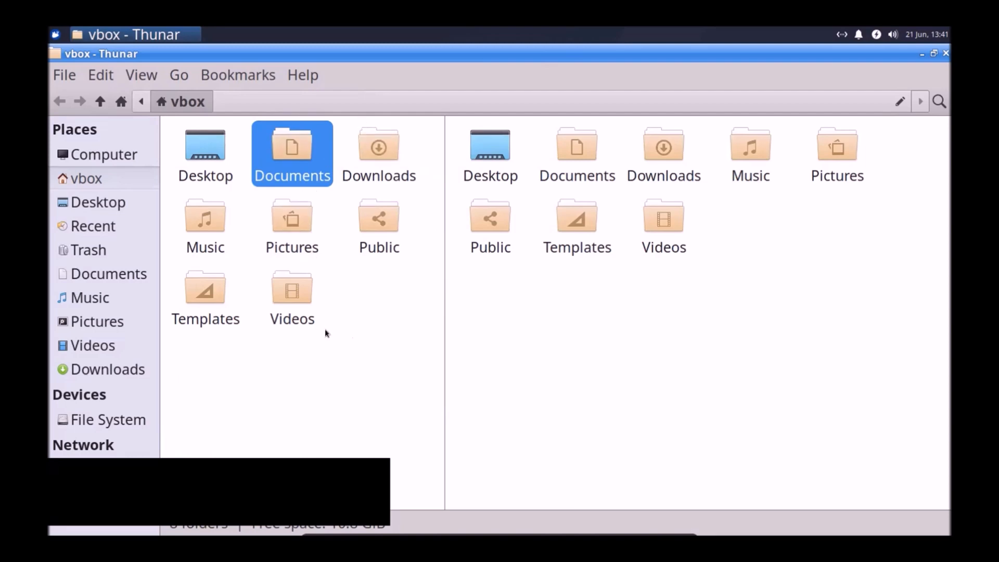
pyautogui.moveTo(443, 284); pyautogui.dragTo(520, 279)
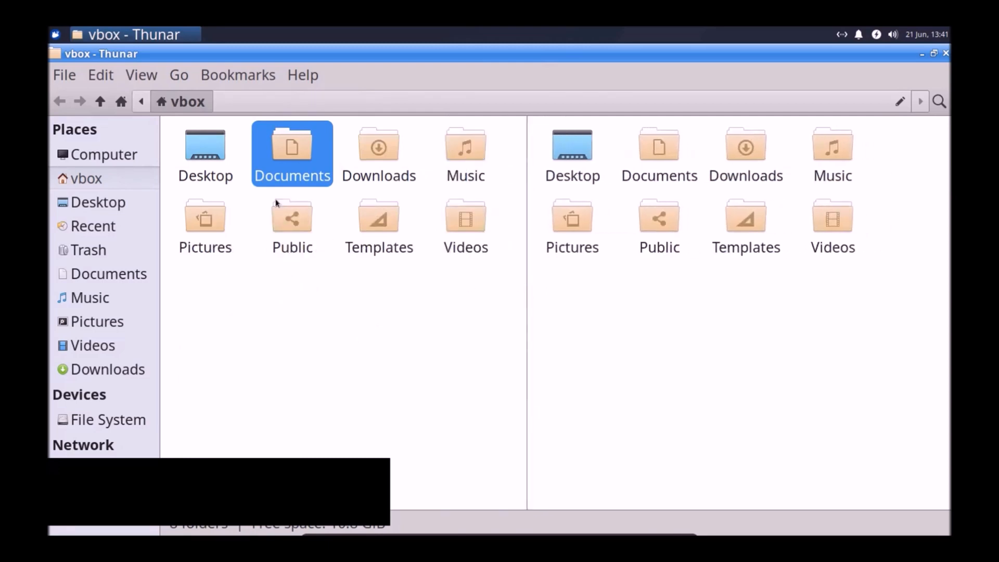
# Step: Review the Side Pane options, switch the split view's second pane to List View and close the file manager
pyautogui.click(135, 70)
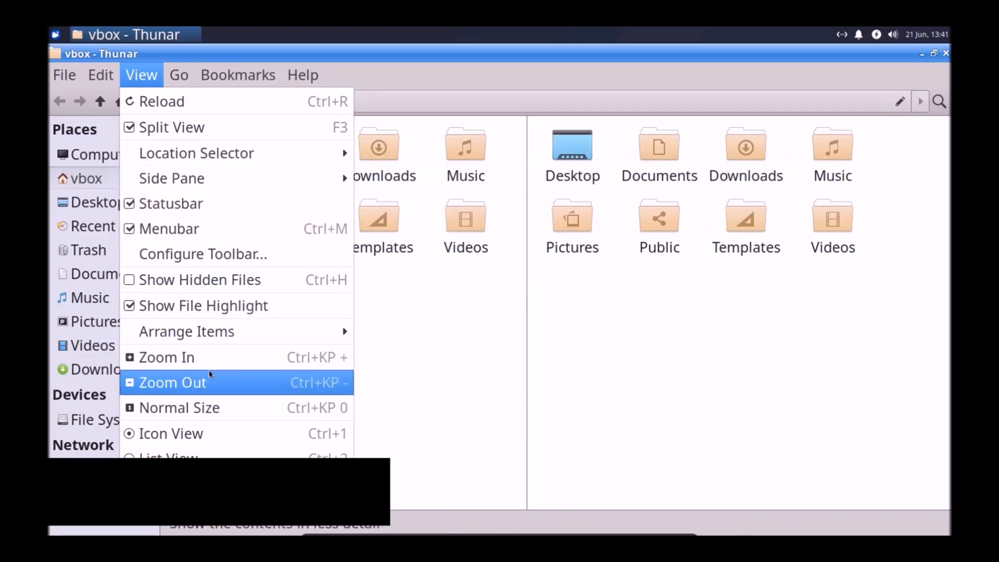
pyautogui.moveTo(242, 191)
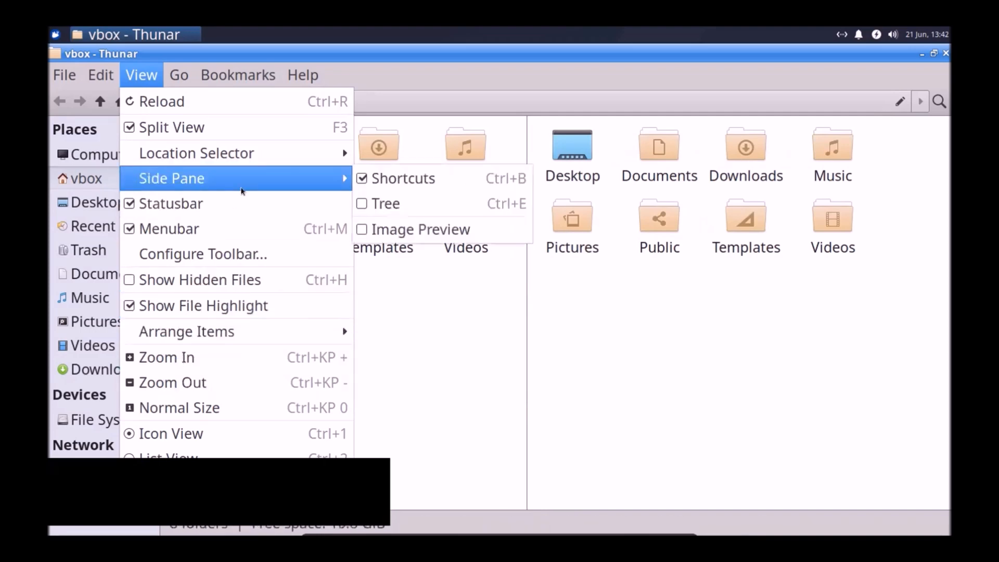
pyautogui.click(445, 68)
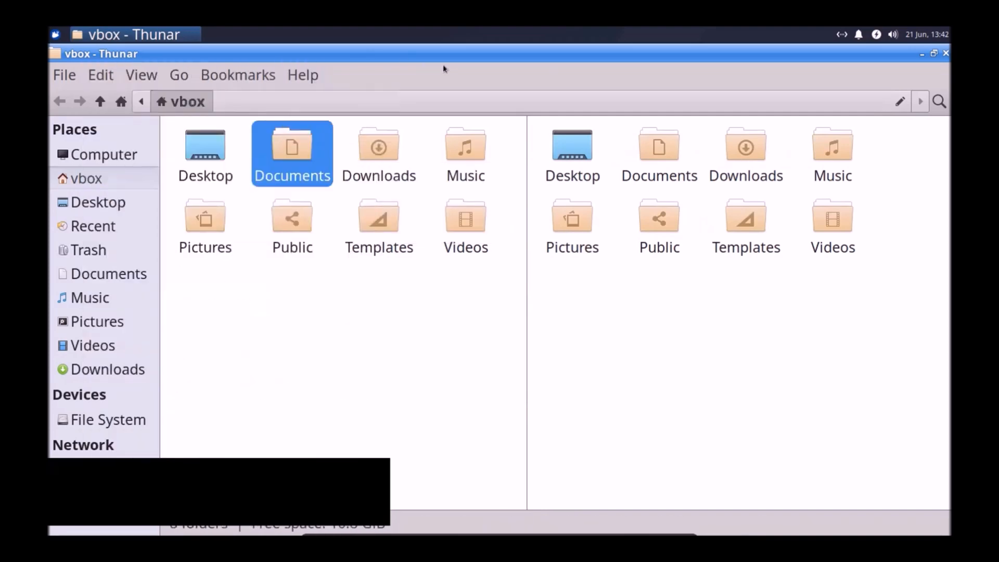
pyautogui.click(138, 76)
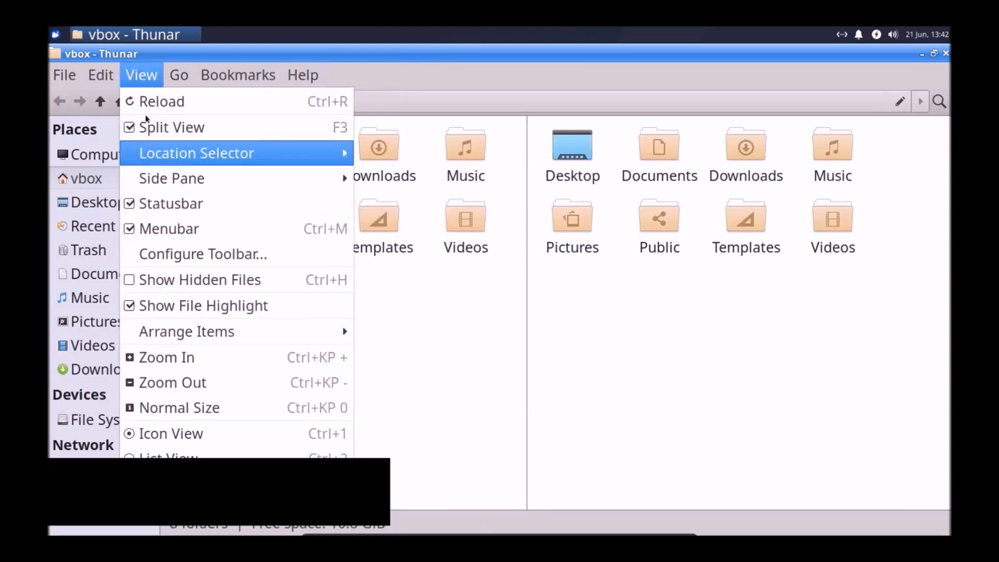
pyautogui.moveTo(187, 160)
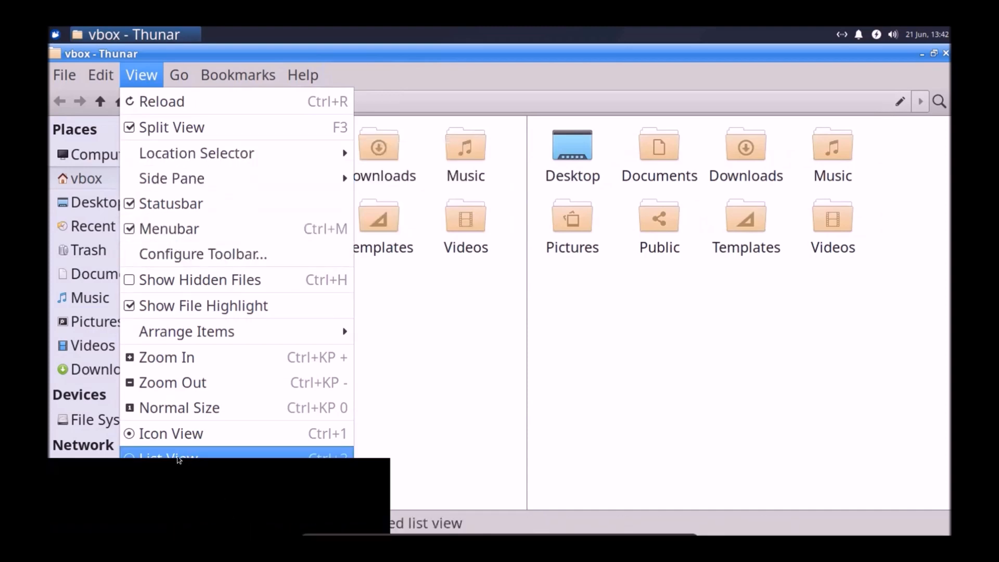
pyautogui.click(148, 457)
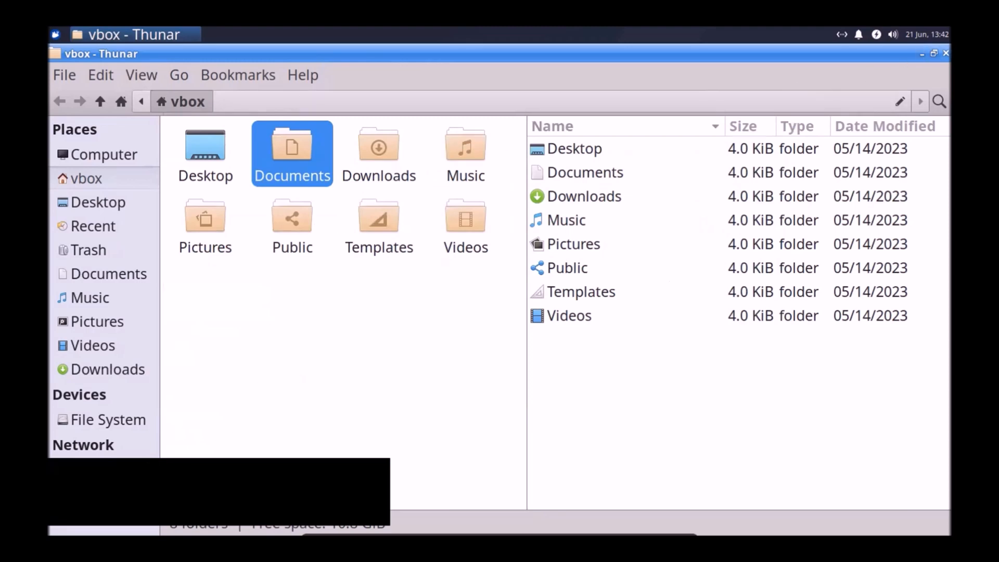
pyautogui.click(946, 53)
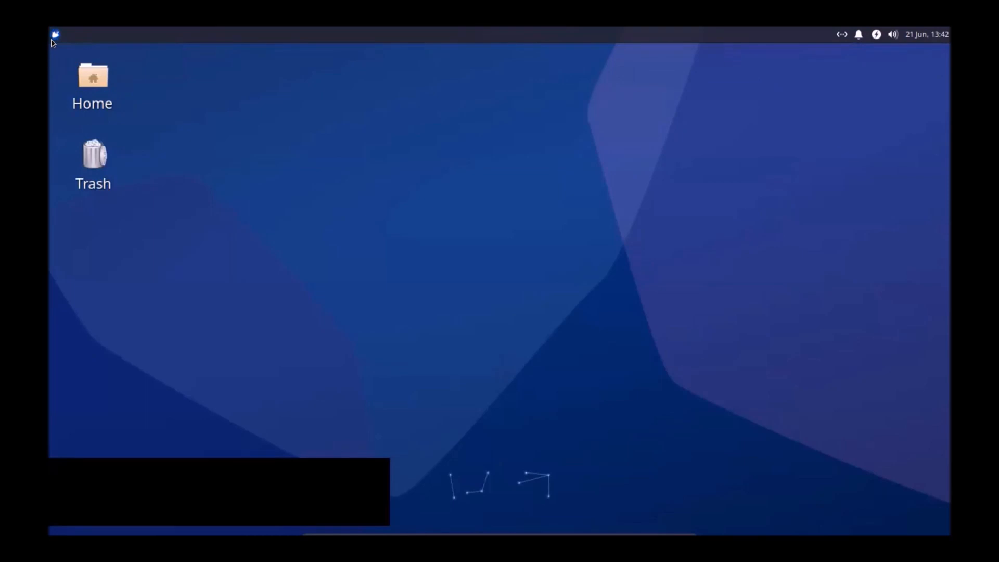
# Step: Browse the Accessories, Games and Graphics categories of the applications menu
pyautogui.click(53, 34)
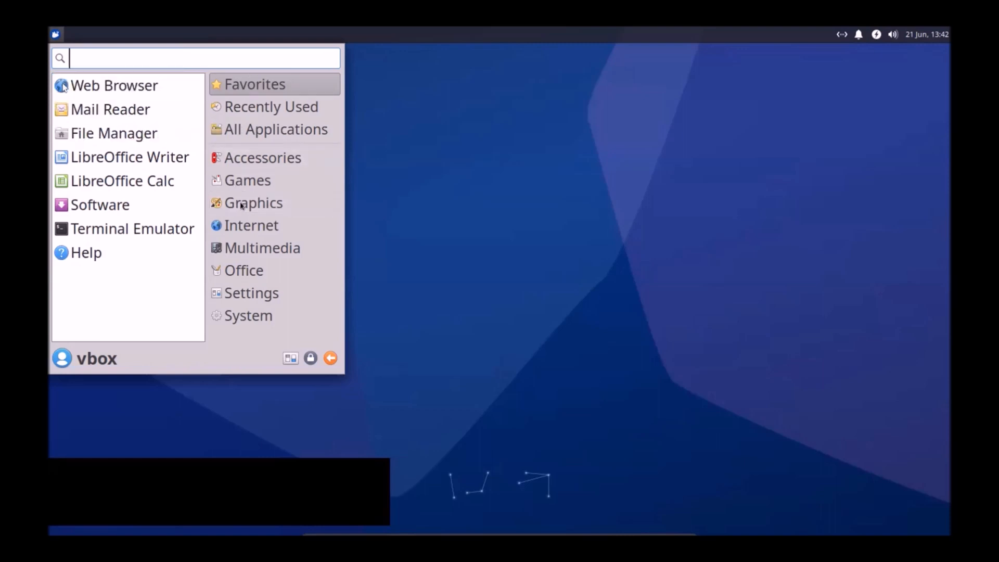
pyautogui.click(248, 162)
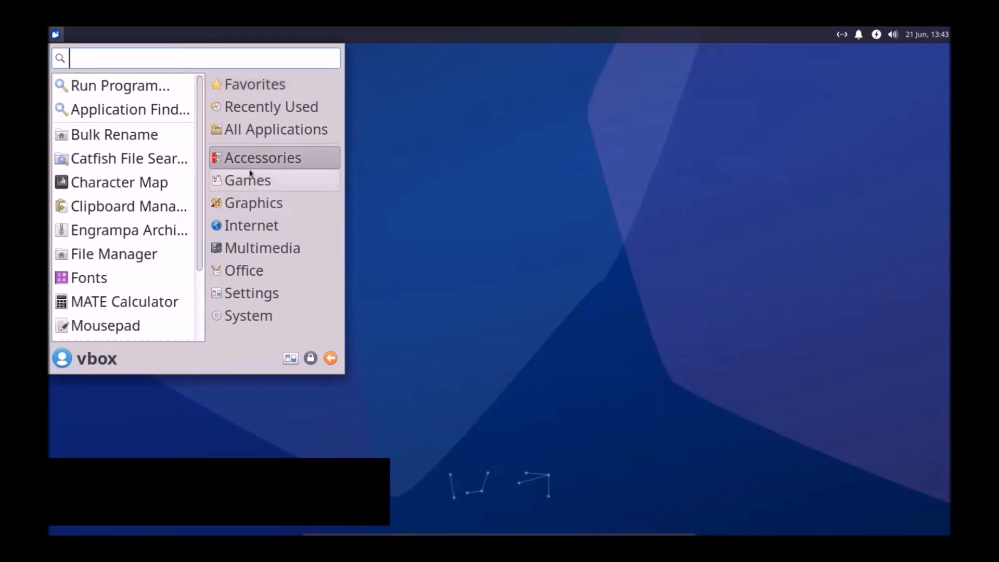
pyautogui.click(251, 181)
pyautogui.click(243, 204)
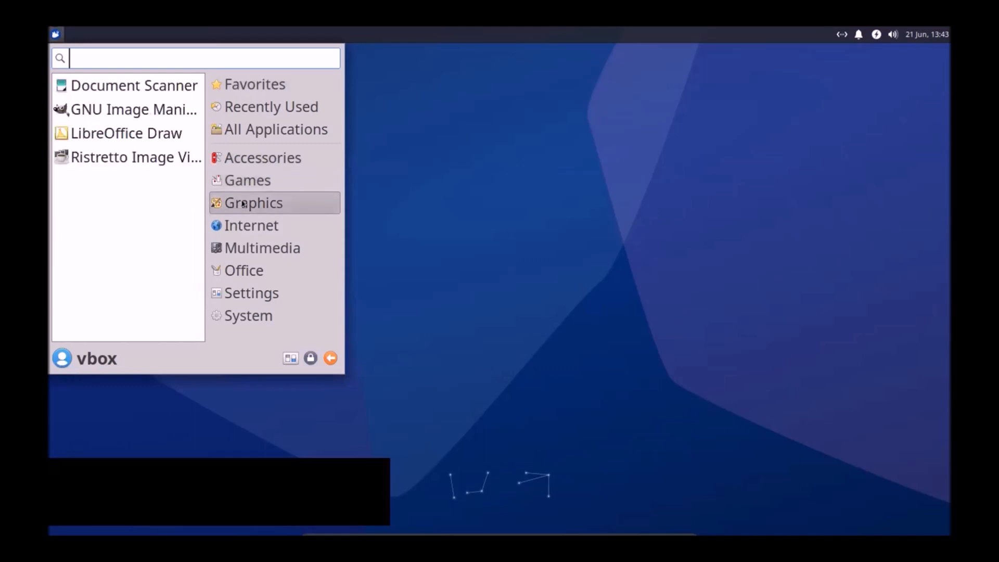
pyautogui.click(55, 34)
# Step: Open the MenuLibre menu editor for the Whisker Menu's applications and move its window up below the panel
pyautogui.rightClick(54, 32)
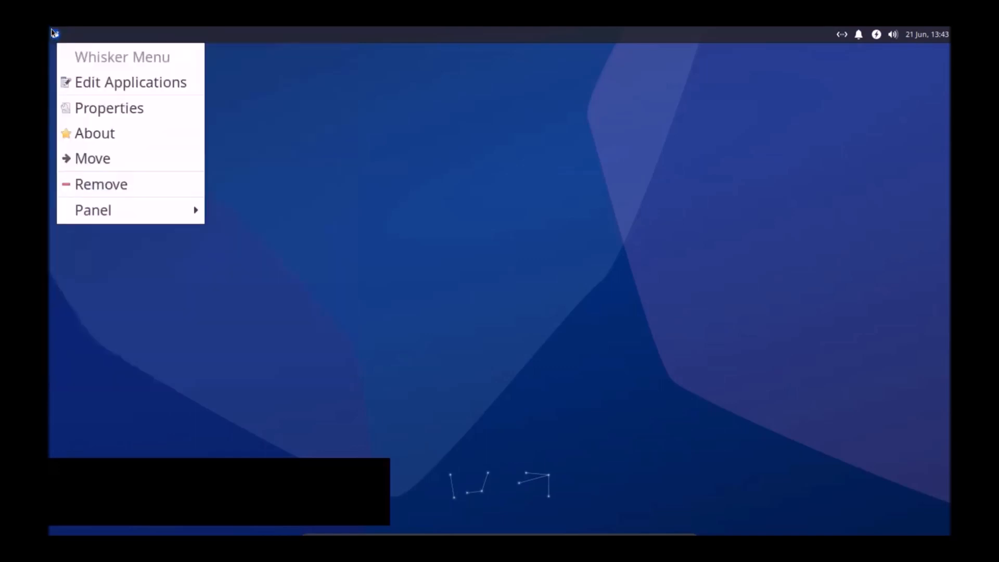
pyautogui.click(114, 81)
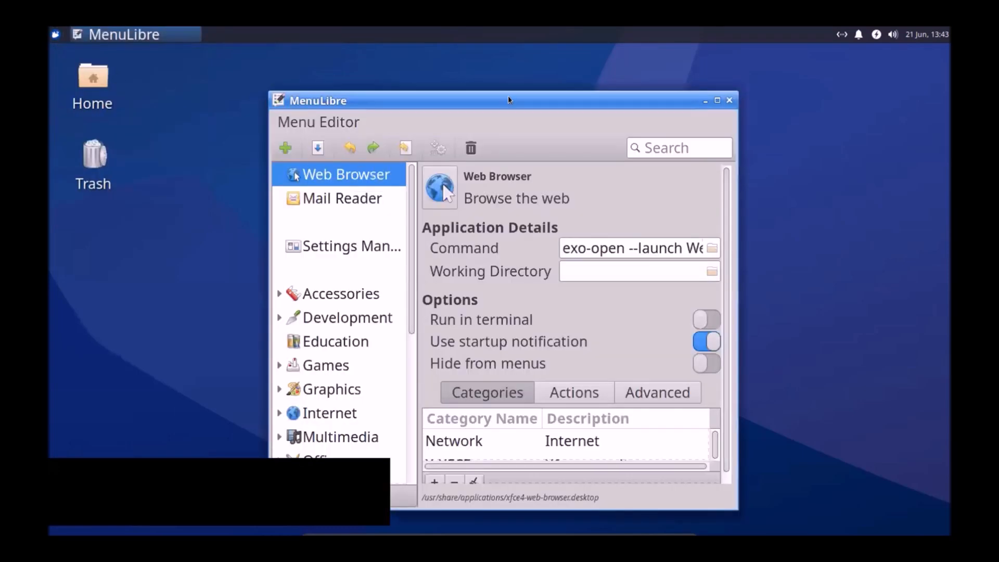
pyautogui.moveTo(509, 99); pyautogui.dragTo(528, 35)
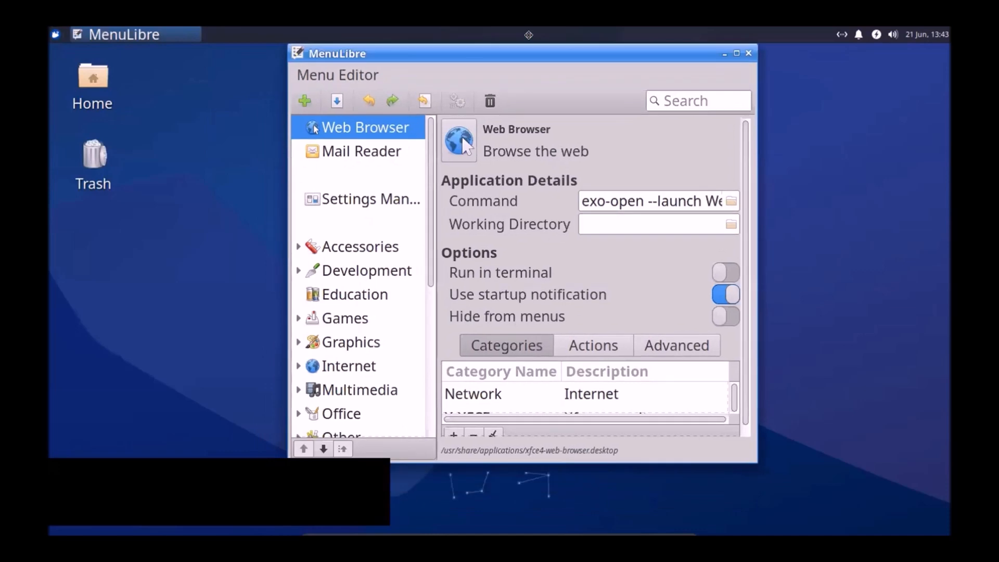
# Step: Select the Development category in the menu editor and compare the editor's categories with those in the applications menu
pyautogui.scroll(-1, 425, 183)
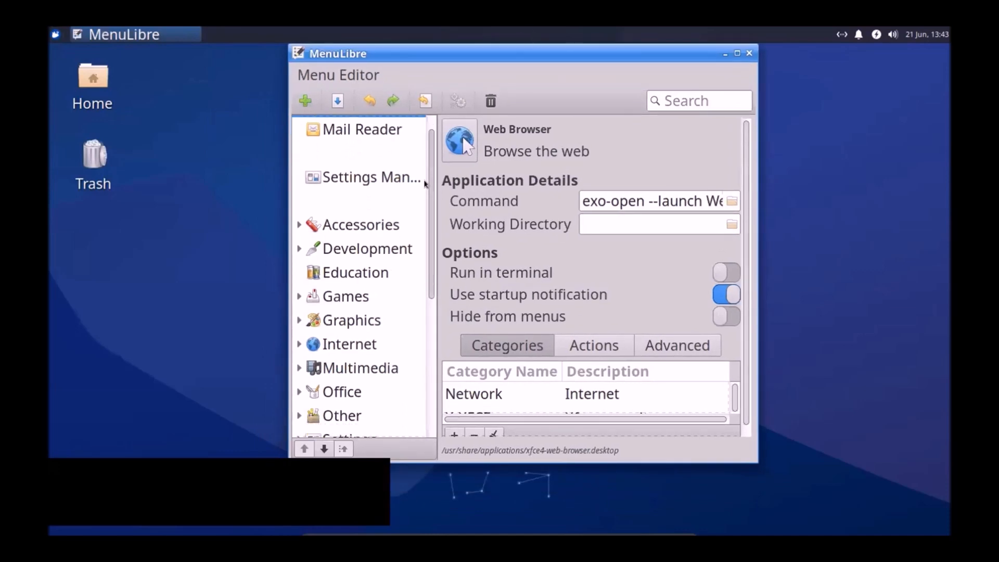
pyautogui.scroll(-4, 425, 183)
pyautogui.scroll(3, 425, 233)
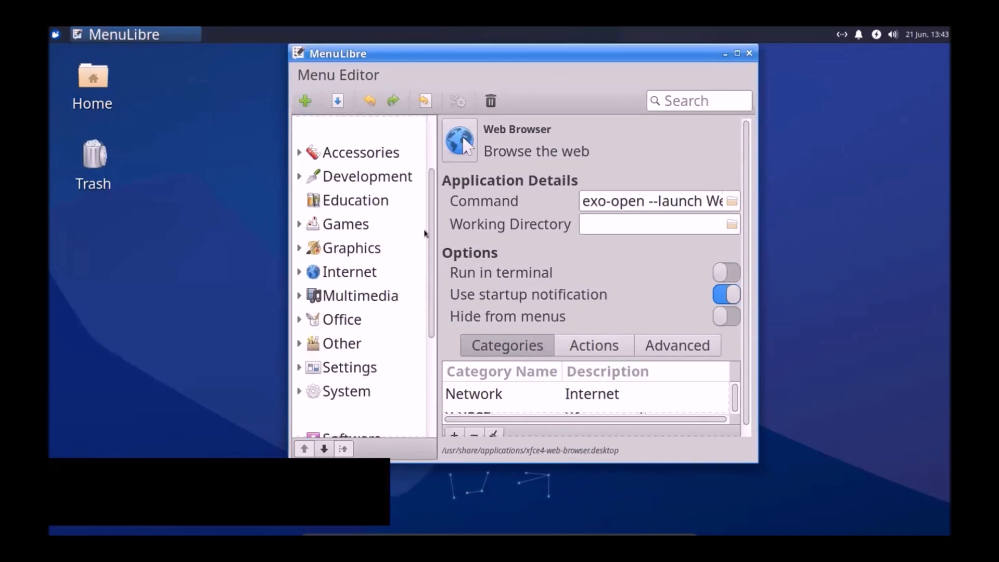
pyautogui.click(347, 172)
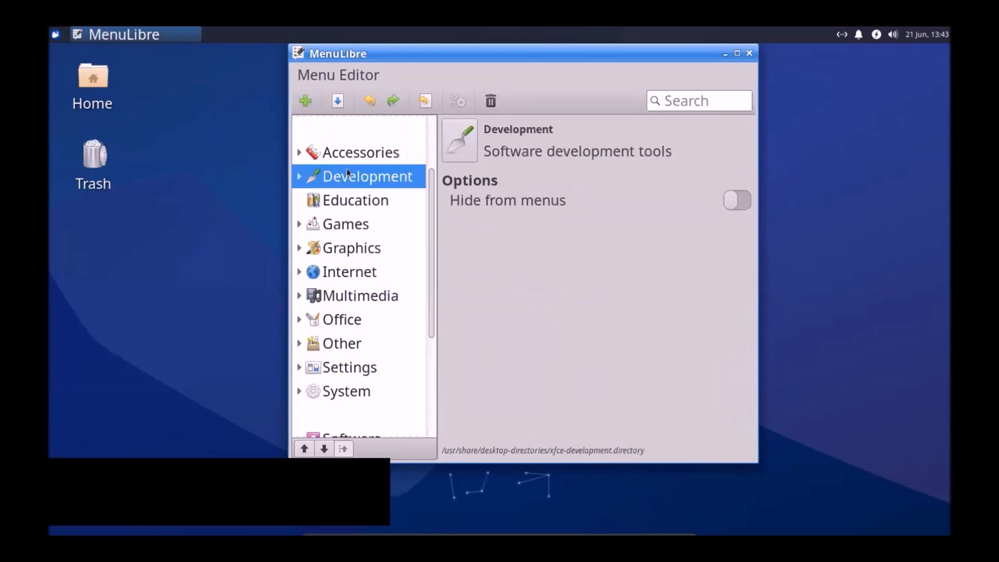
pyautogui.click(55, 34)
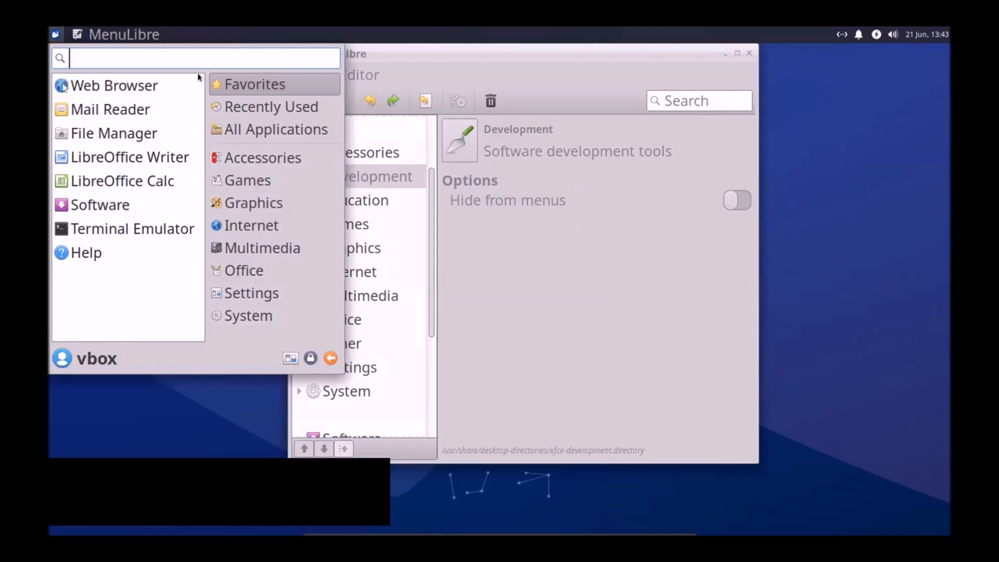
pyautogui.click(510, 65)
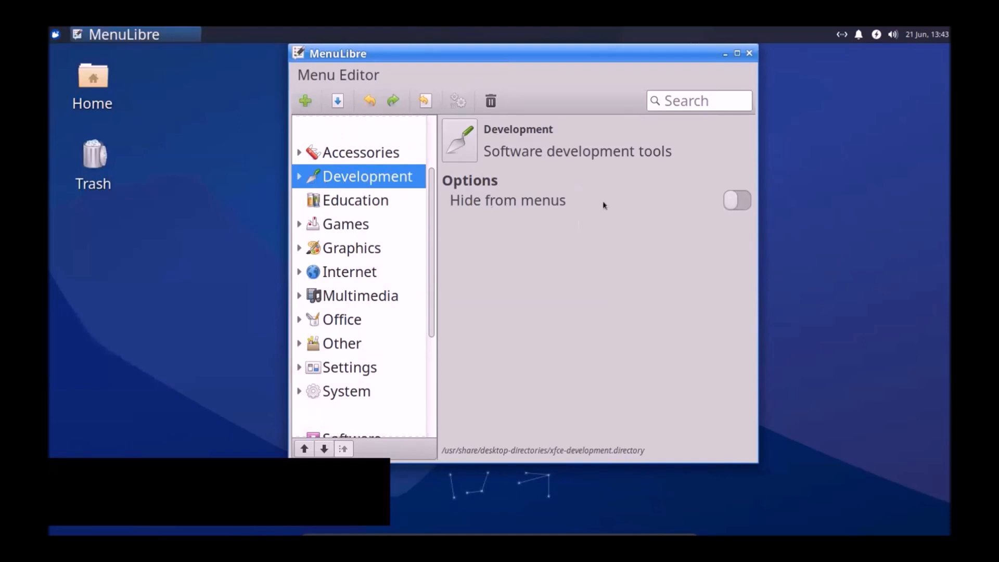
# Step: Expand Development to view the Python (v3.11) launcher's details, and check the Games category in the applications menu
pyautogui.click(298, 177)
pyautogui.click(358, 203)
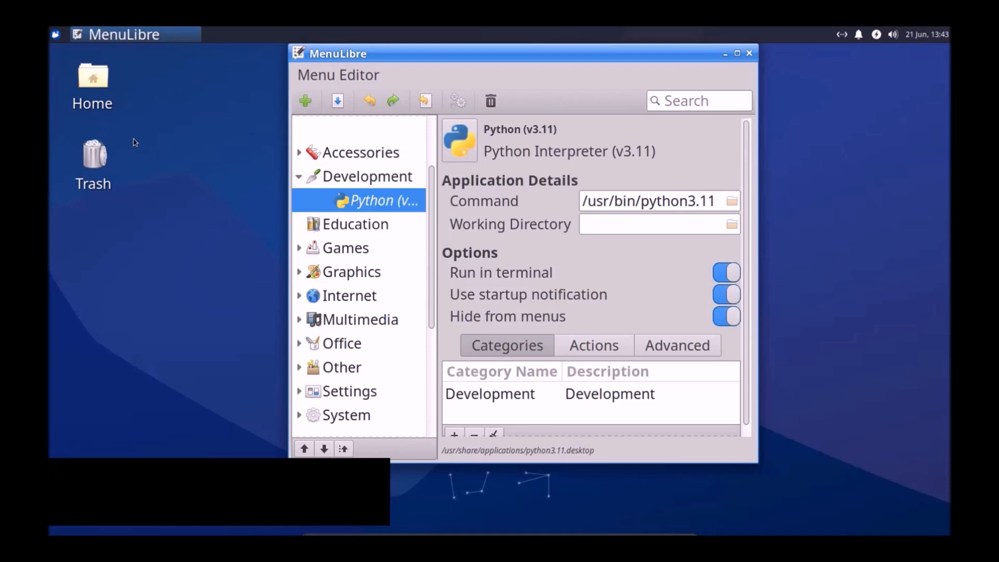
pyautogui.click(55, 35)
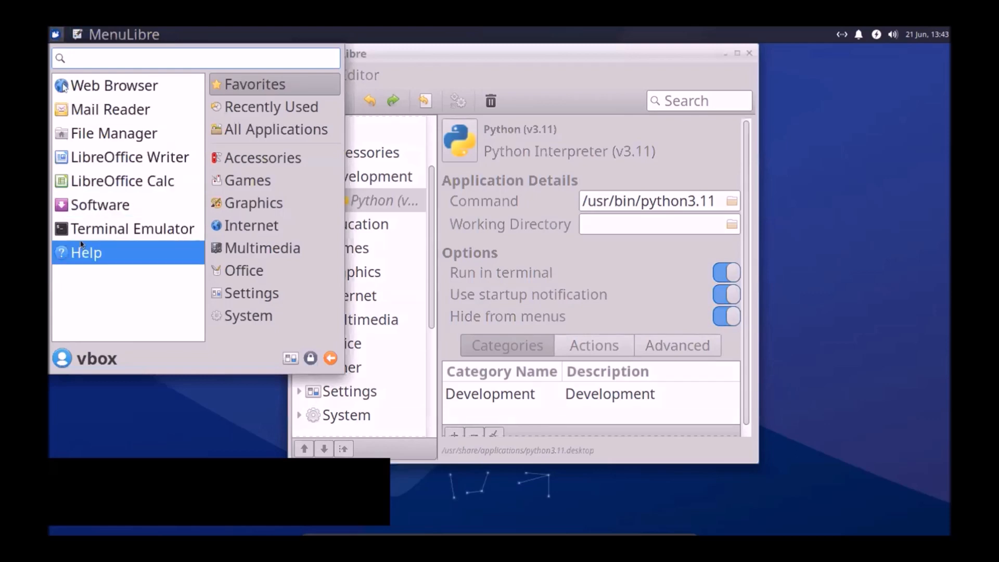
pyautogui.click(245, 180)
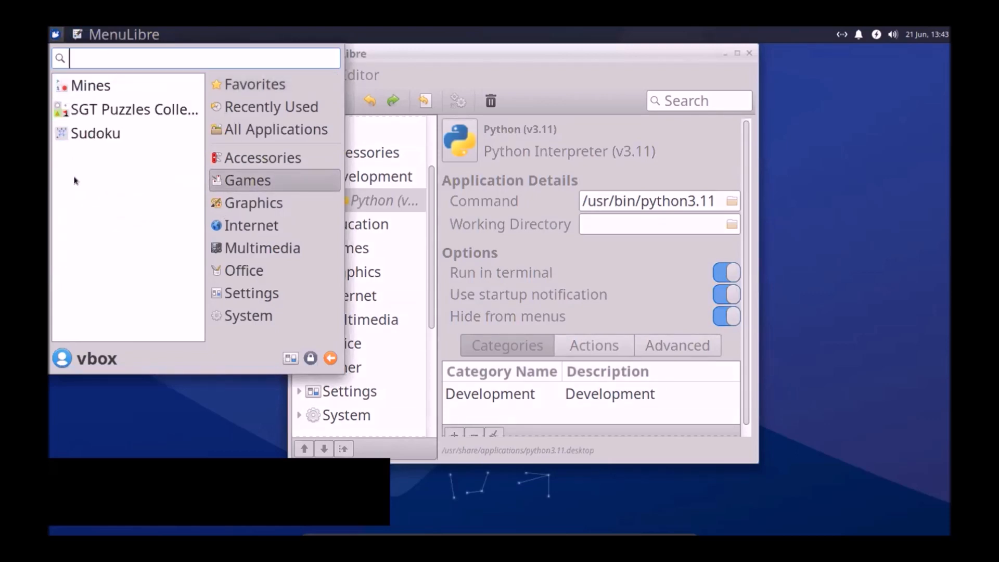
pyautogui.click(401, 64)
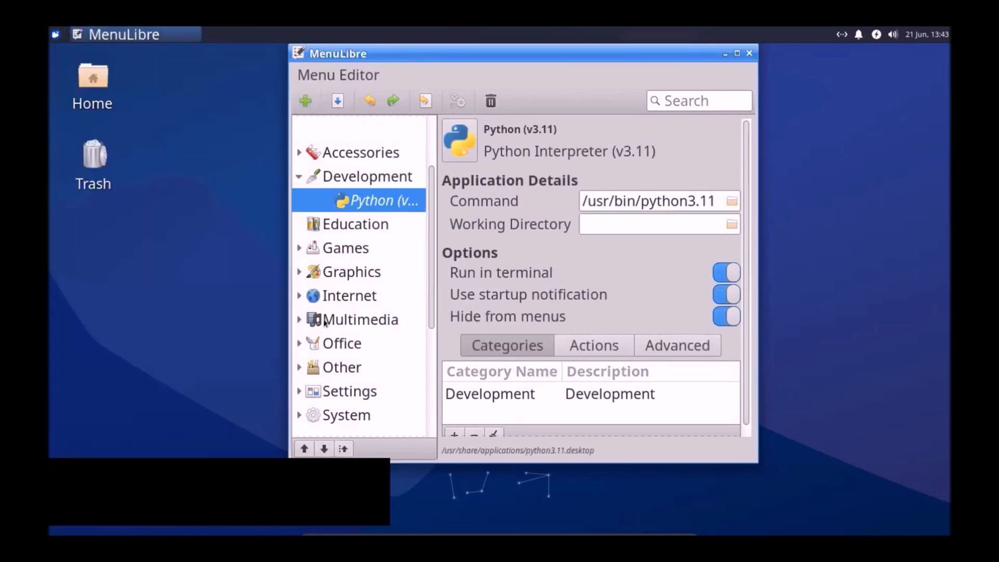
# Step: Maximize the menu editor and expand the Games category to look through all of its launchers
pyautogui.click(319, 247)
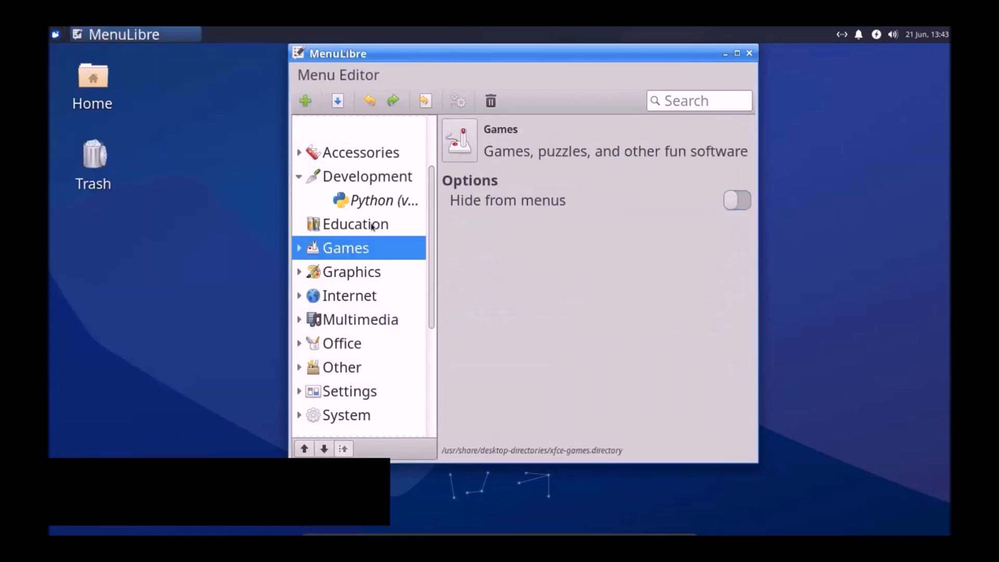
pyautogui.click(737, 53)
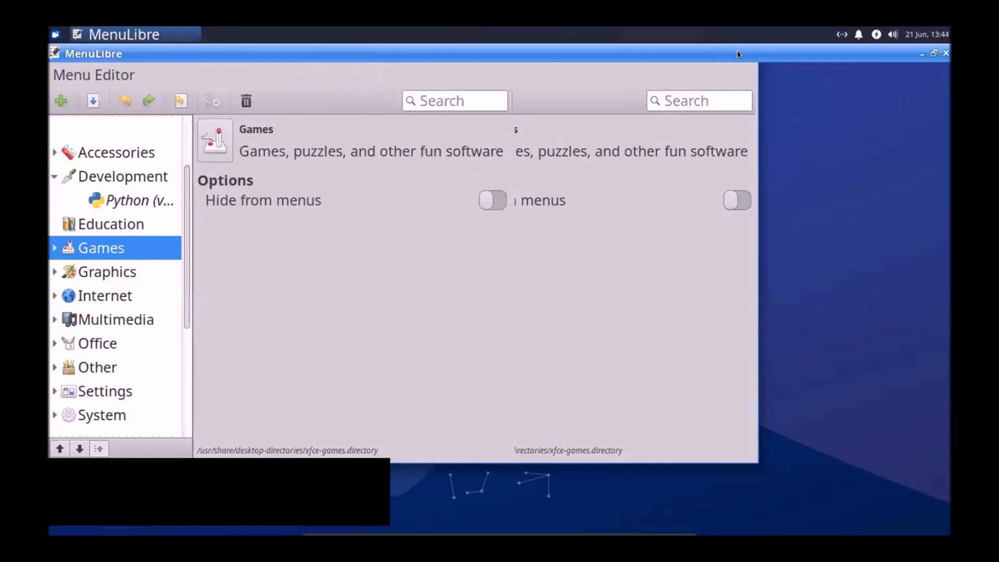
pyautogui.click(52, 247)
pyautogui.scroll(-5, 108, 348)
pyautogui.scroll(-10, 107, 348)
pyautogui.scroll(8, 104, 342)
pyautogui.scroll(4, 104, 343)
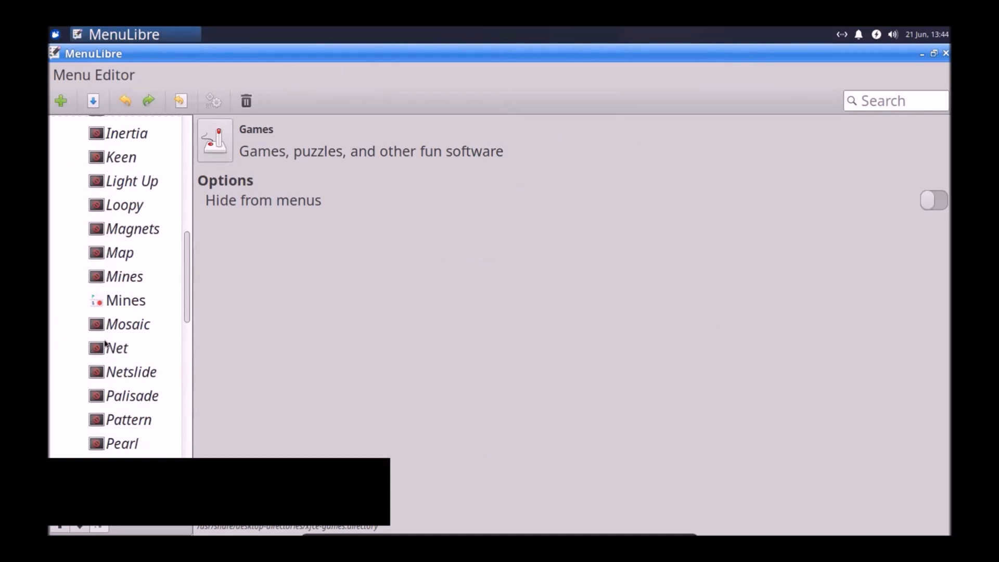
pyautogui.scroll(7, 104, 343)
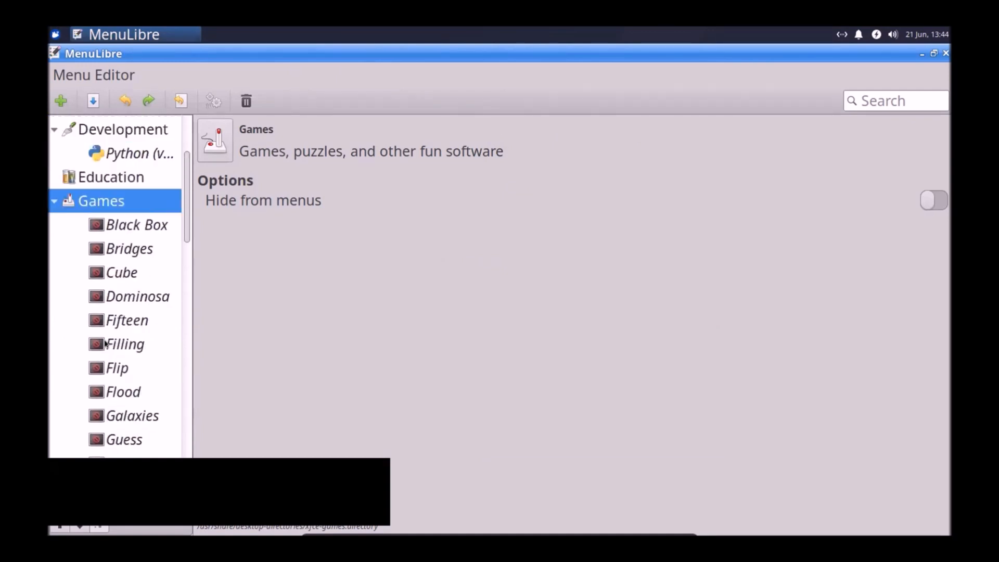
pyautogui.scroll(-3, 86, 312)
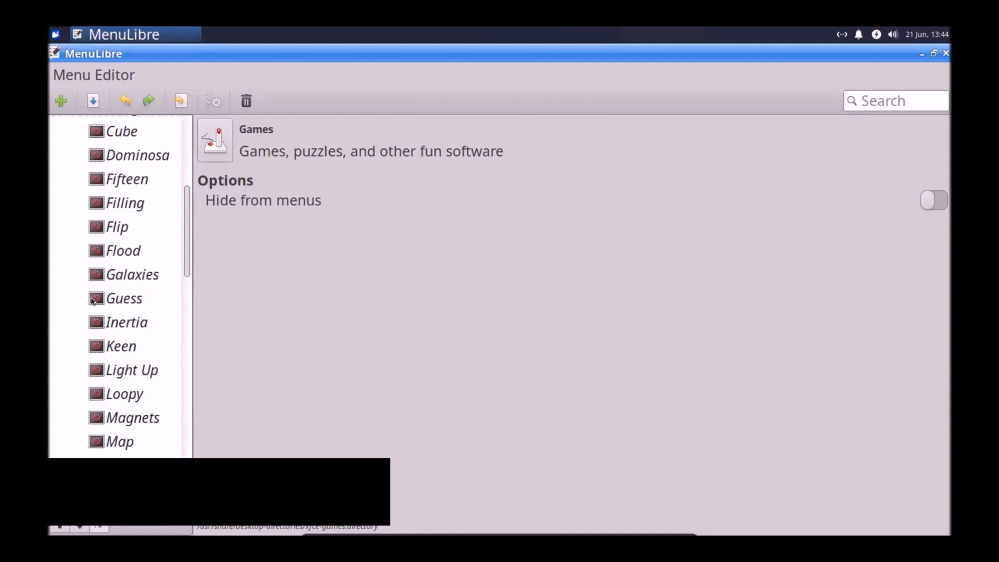
pyautogui.scroll(-1, 91, 290)
pyautogui.scroll(-6, 92, 290)
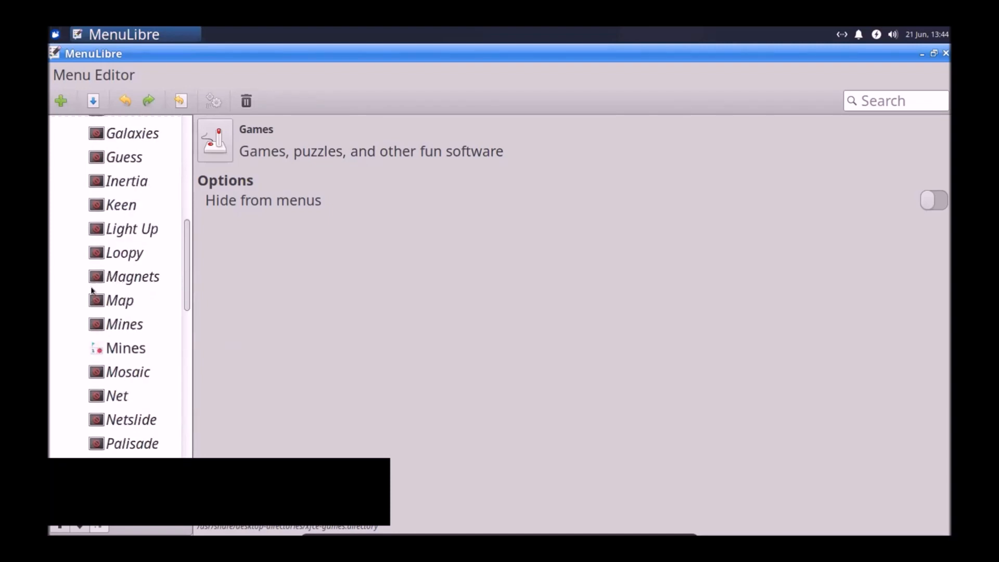
pyautogui.scroll(-2, 91, 291)
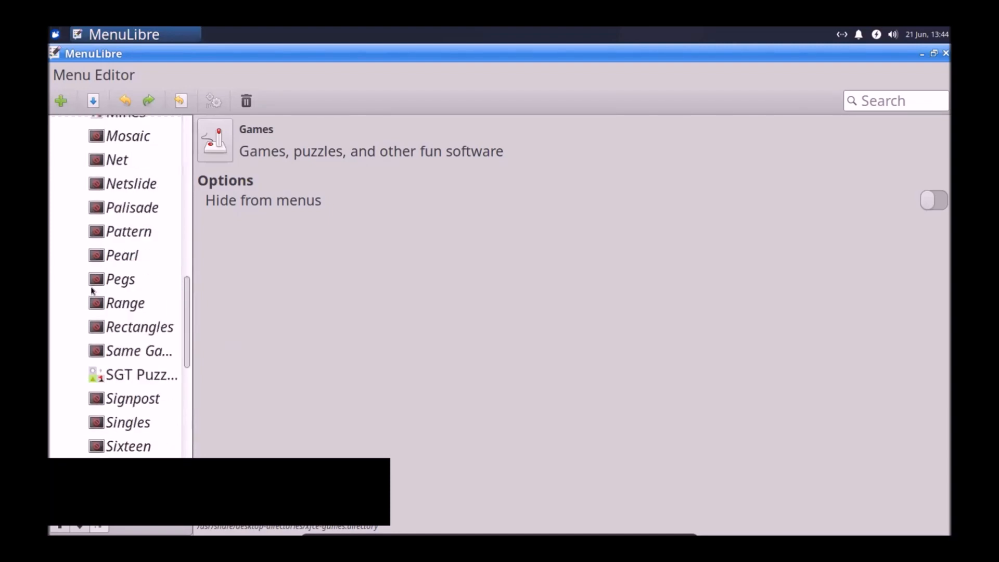
pyautogui.scroll(-1, 92, 291)
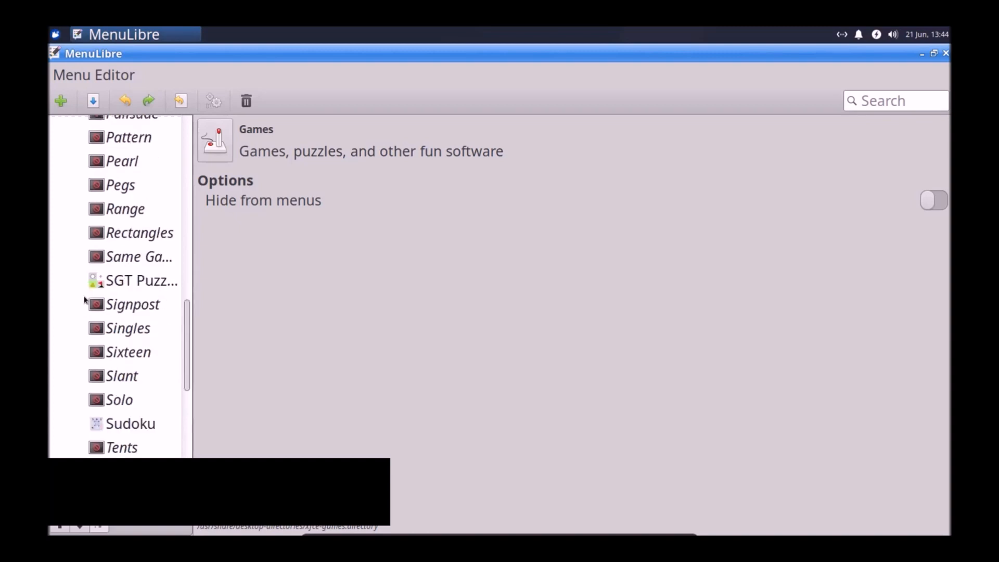
# Step: Turn off Hide from menus for the Solo game launcher and close the menu editor, saving the change
pyautogui.click(102, 398)
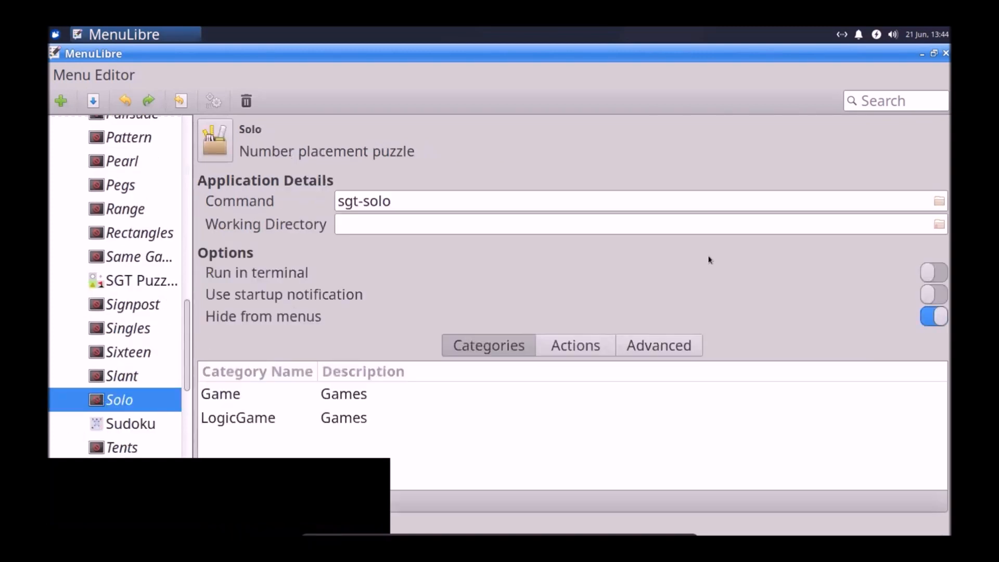
pyautogui.click(924, 313)
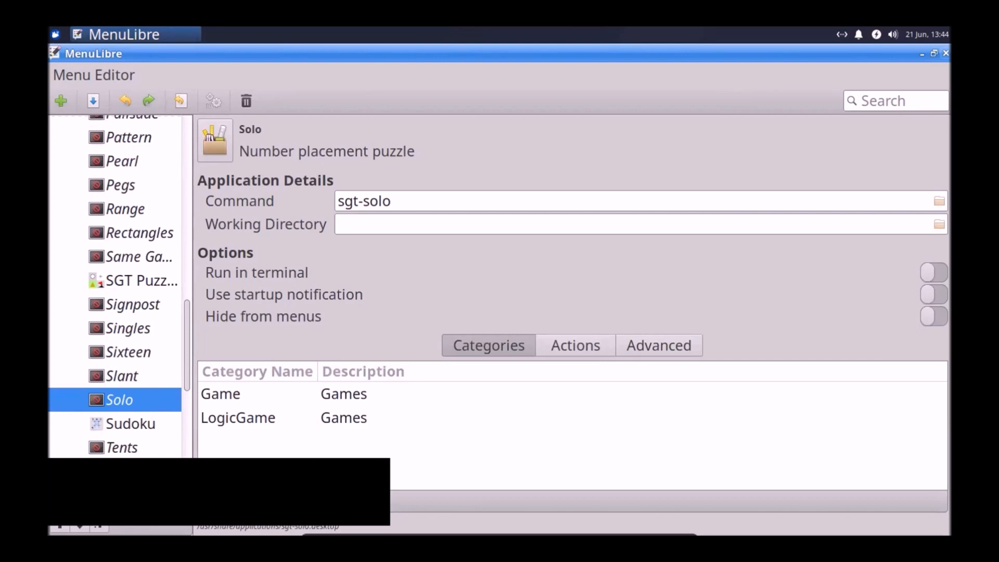
pyautogui.click(945, 53)
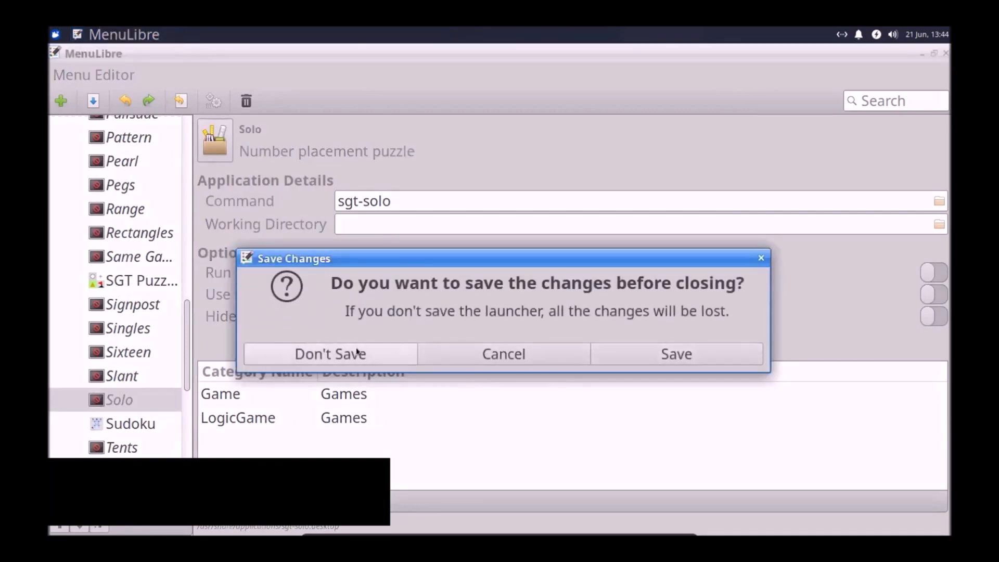
pyautogui.click(687, 356)
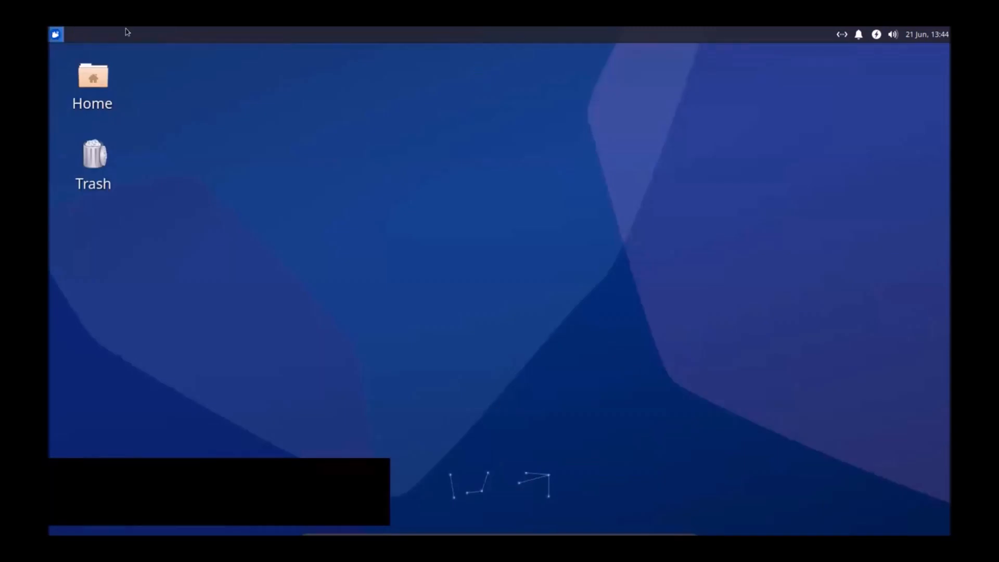
# Step: Open the Appearance settings by searching the applications menu for "app", and look through the Style themes
pyautogui.click(54, 35)
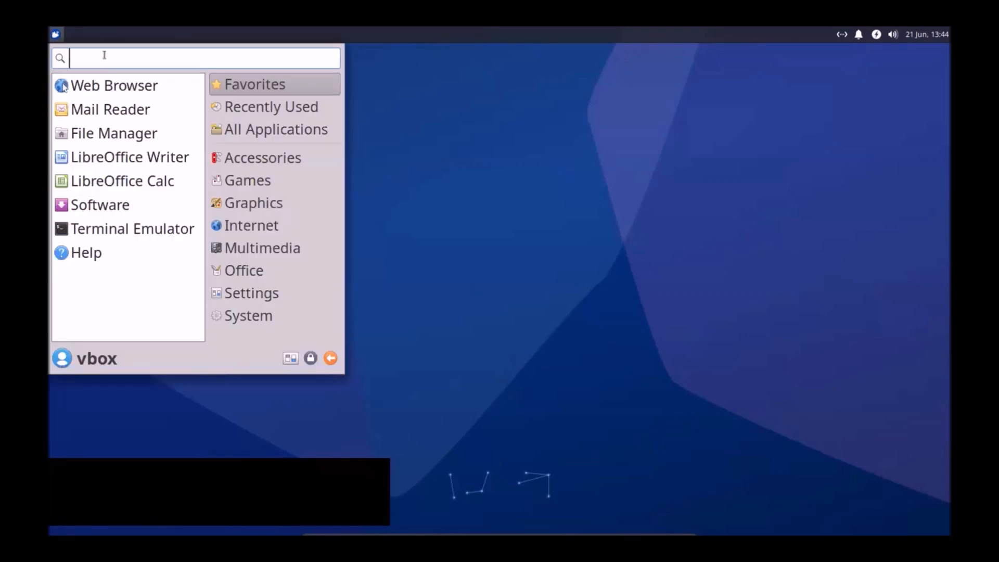
pyautogui.write('app')
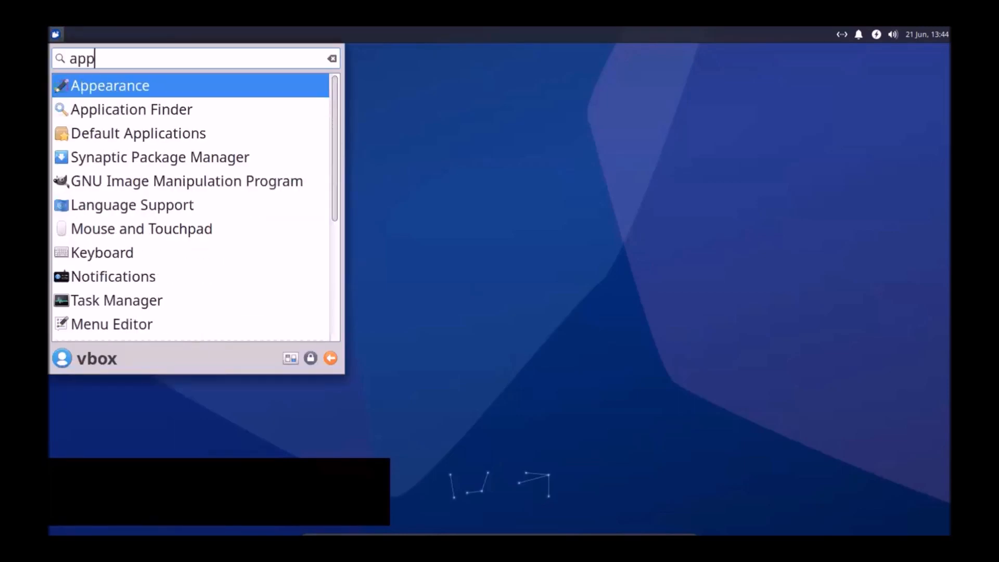
pyautogui.click(99, 84)
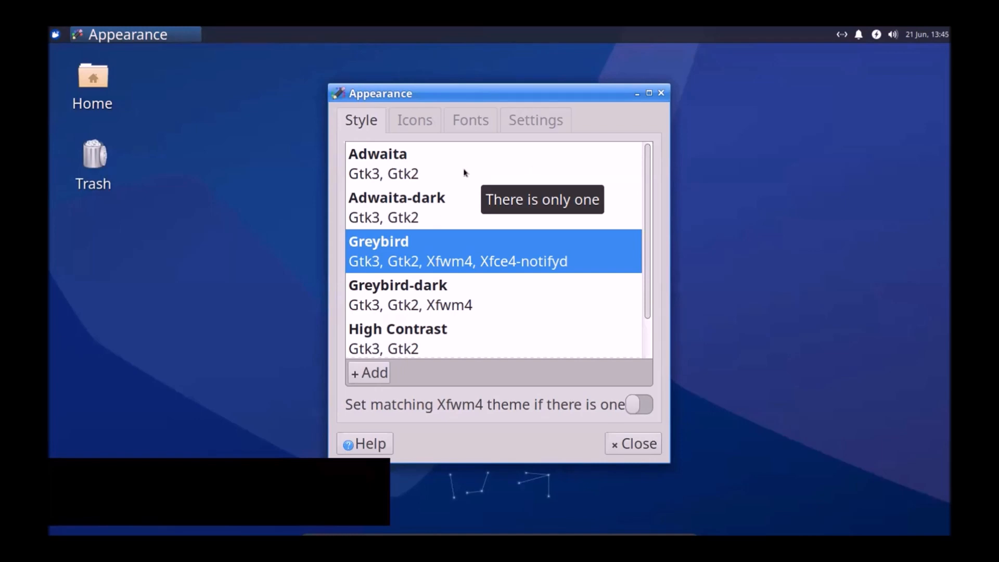
pyautogui.scroll(-2, 443, 193)
pyautogui.scroll(2, 444, 194)
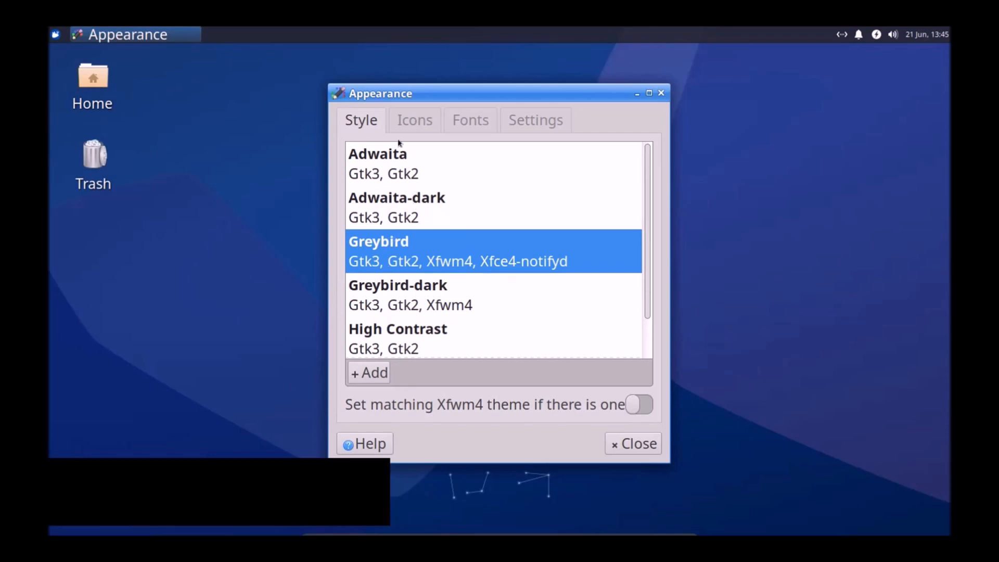
# Step: Look through the available icon themes in the Appearance settings and return to the Style themes
pyautogui.click(402, 123)
pyautogui.scroll(1, 476, 262)
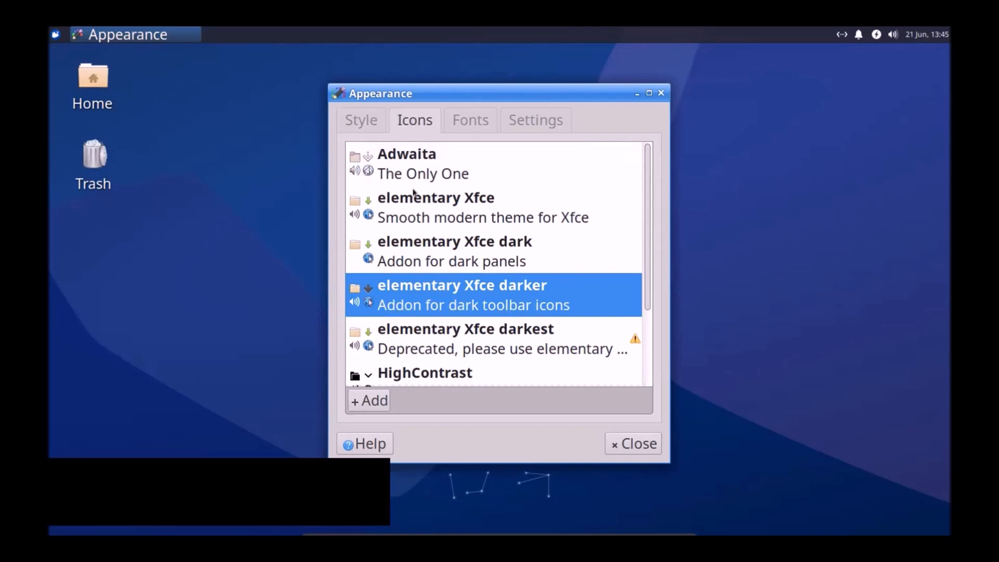
pyautogui.scroll(-3, 413, 198)
pyautogui.scroll(3, 482, 319)
pyautogui.click(360, 115)
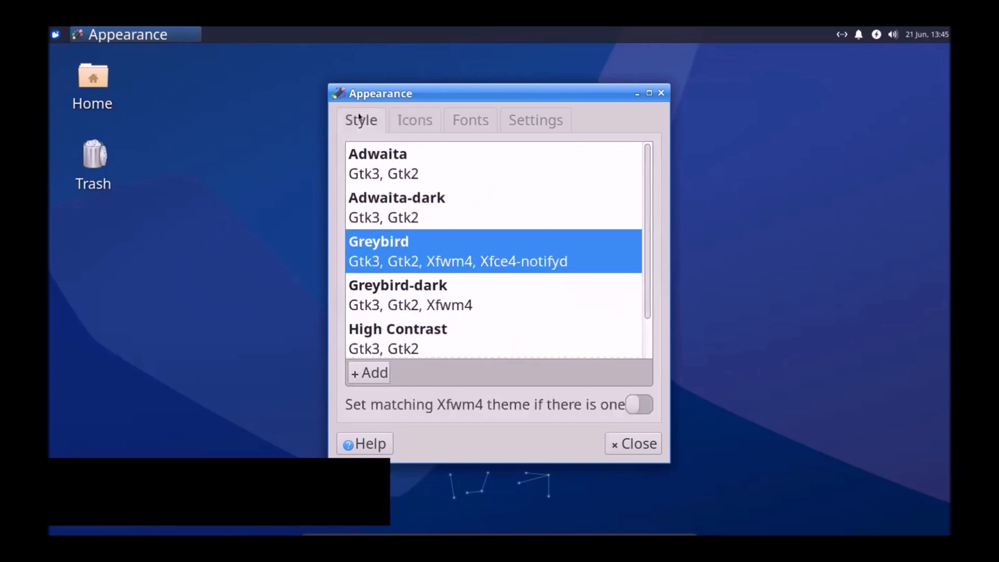
# Step: Review the default font, rendering and DPI options in the Appearance settings
pyautogui.click(478, 118)
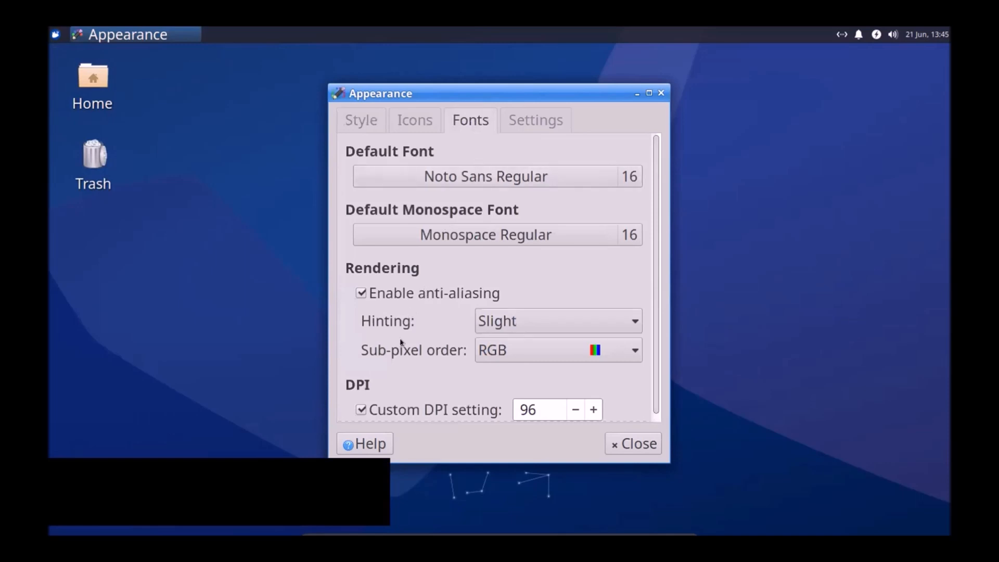
pyautogui.scroll(-1, 429, 375)
pyautogui.scroll(1, 430, 375)
# Step: Set the Window Scaling to 2x in the Appearance settings
pyautogui.click(529, 116)
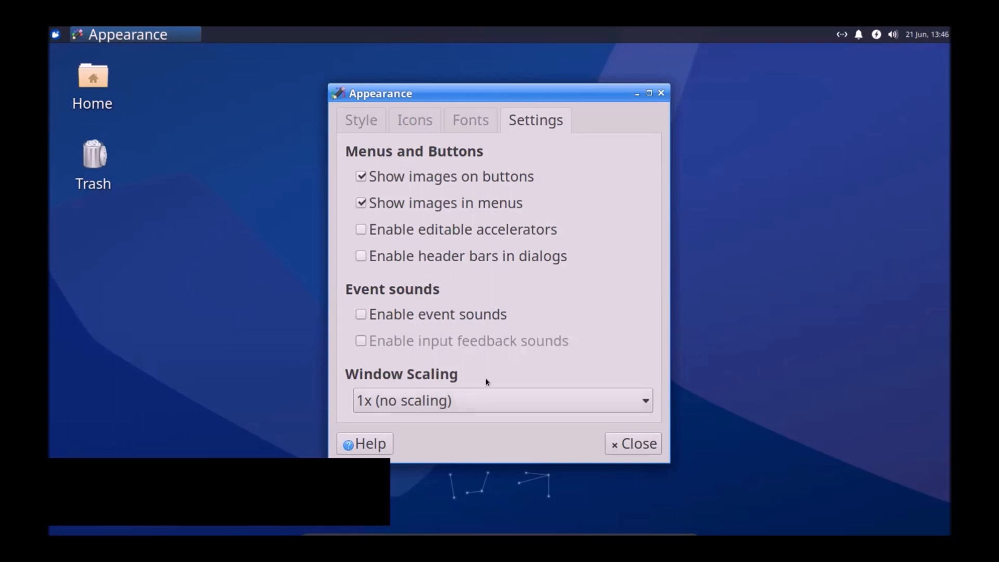
pyautogui.click(635, 397)
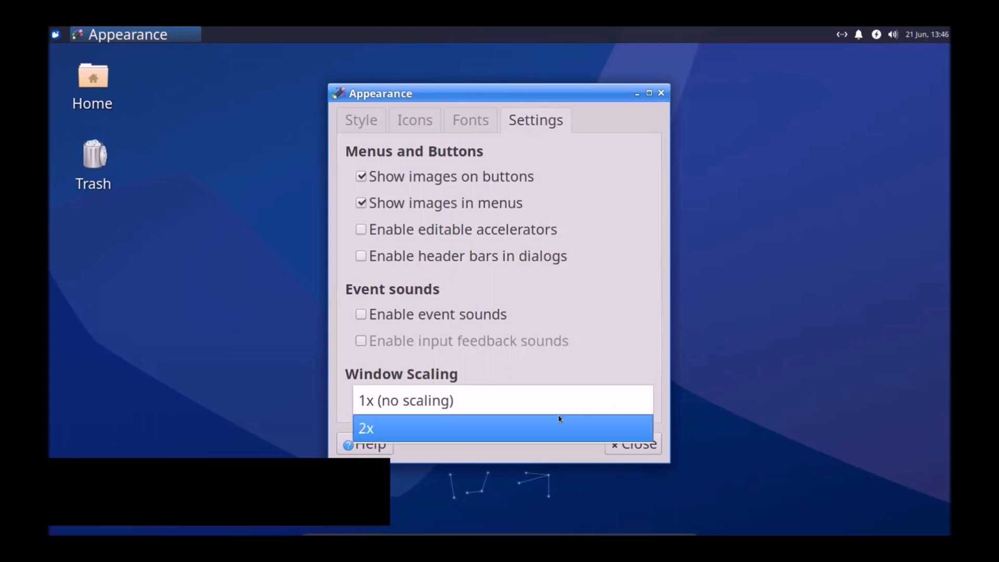
pyautogui.click(551, 426)
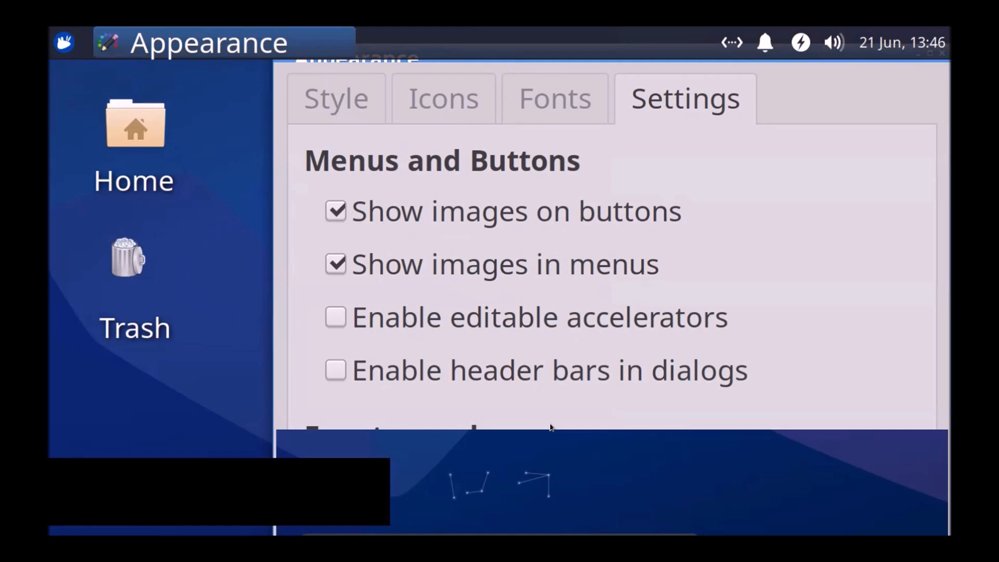
# Step: Minimize the enlarged Appearance window to view the scaled desktop and restore the window
pyautogui.moveTo(559, 361)
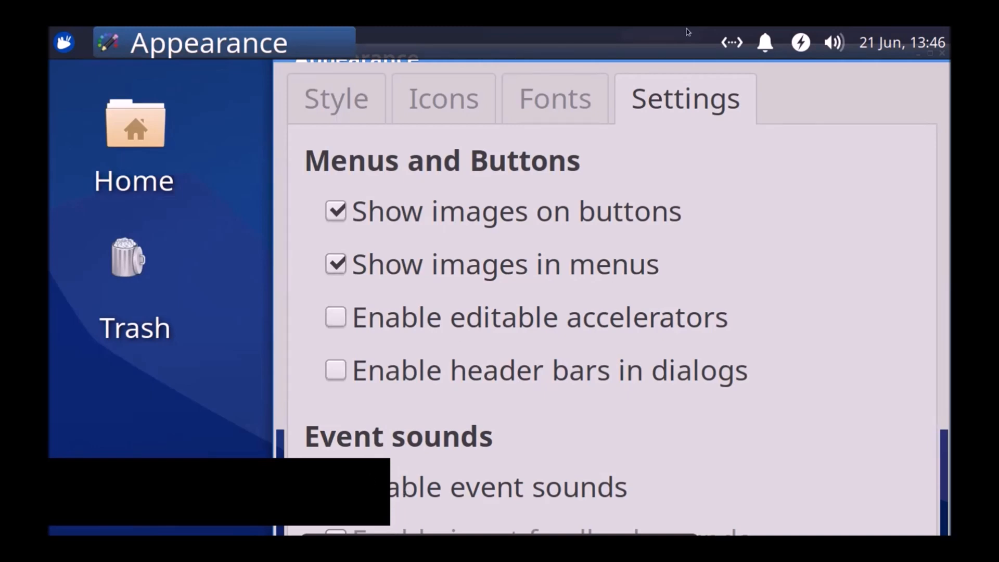
pyautogui.click(180, 46)
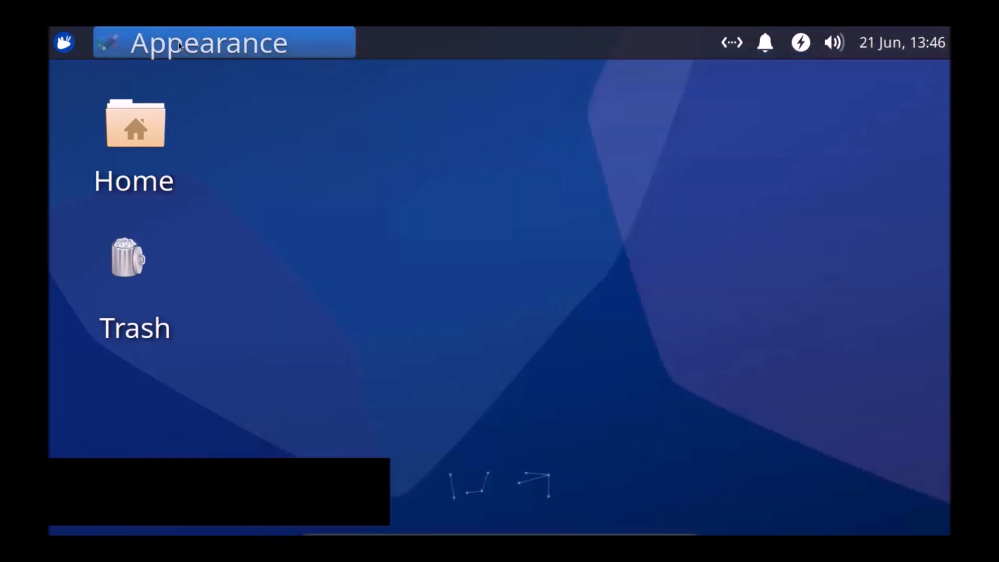
pyautogui.click(179, 46)
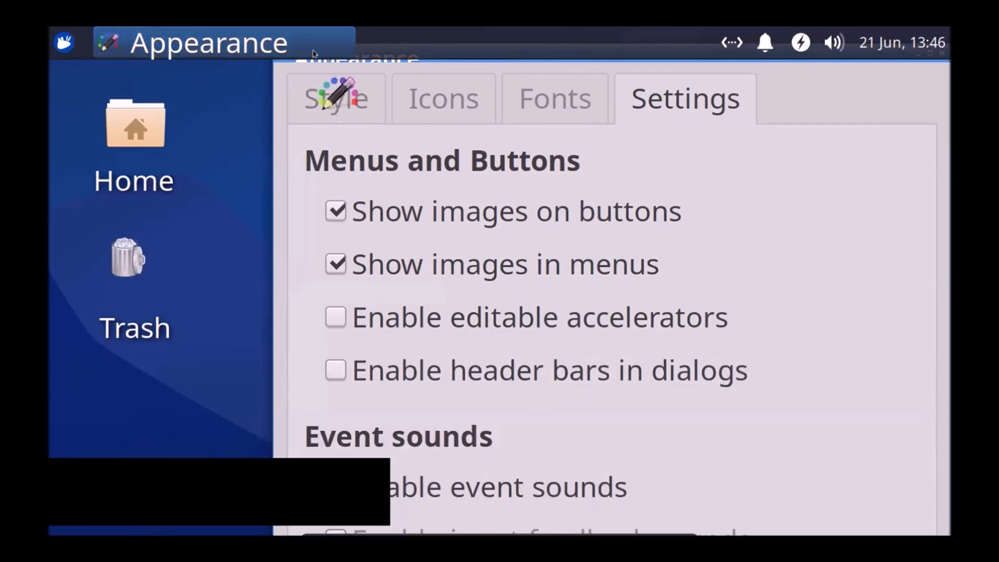
pyautogui.click(283, 60)
pyautogui.click(148, 85)
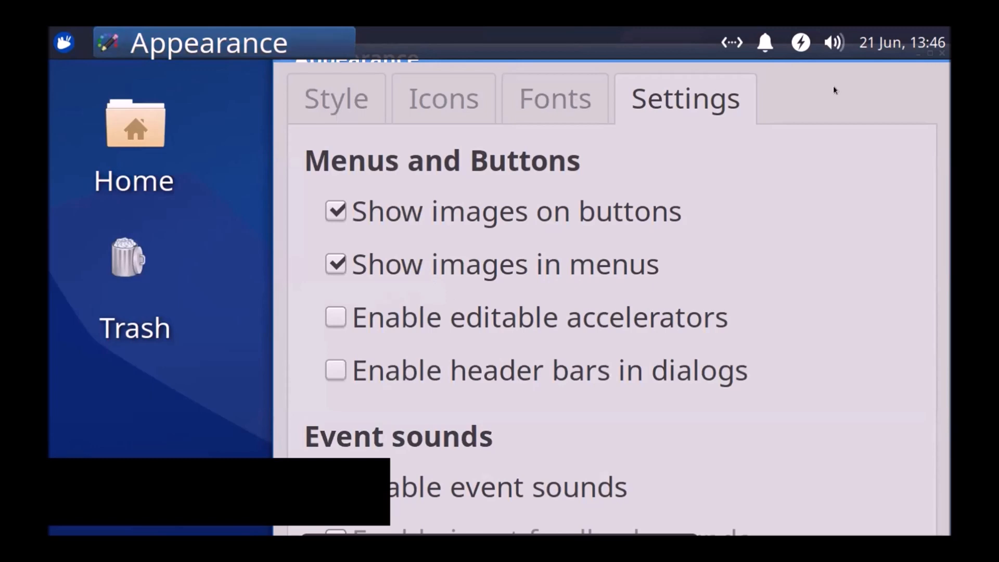
# Step: Check the Style and Settings options, then dismiss the online manual prompt and close the Appearance window
pyautogui.click(343, 93)
pyautogui.scroll(3, 453, 257)
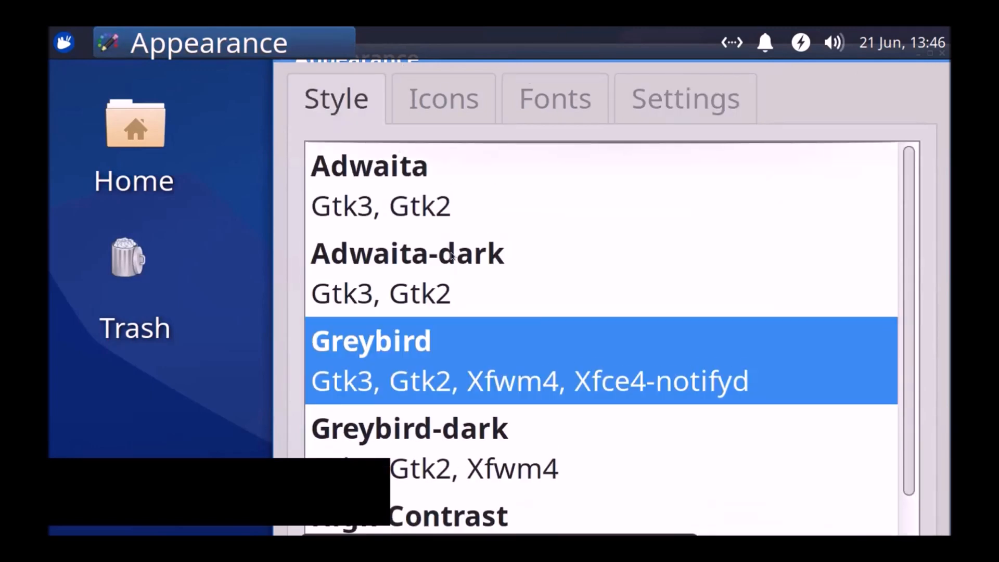
pyautogui.click(682, 98)
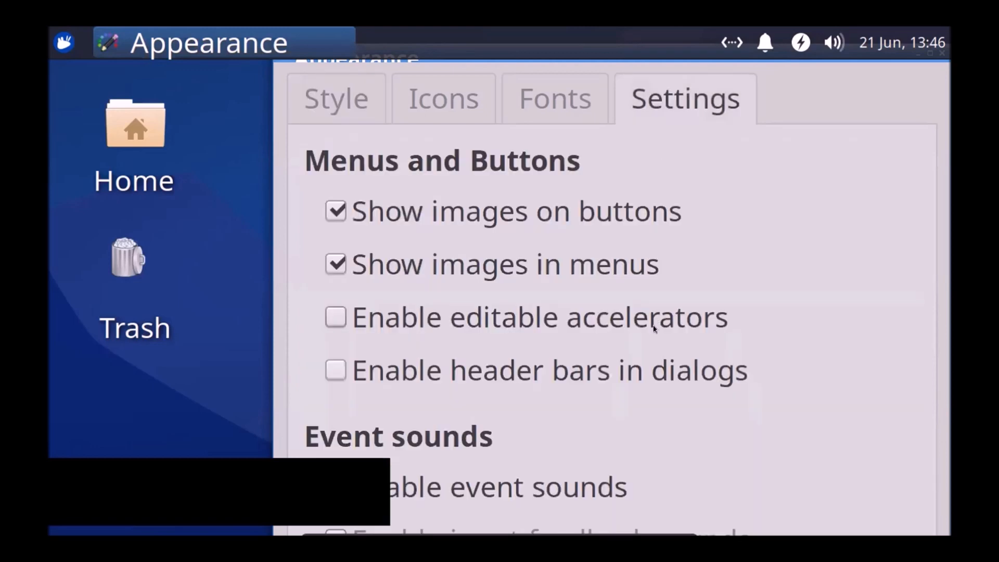
pyautogui.moveTo(561, 532)
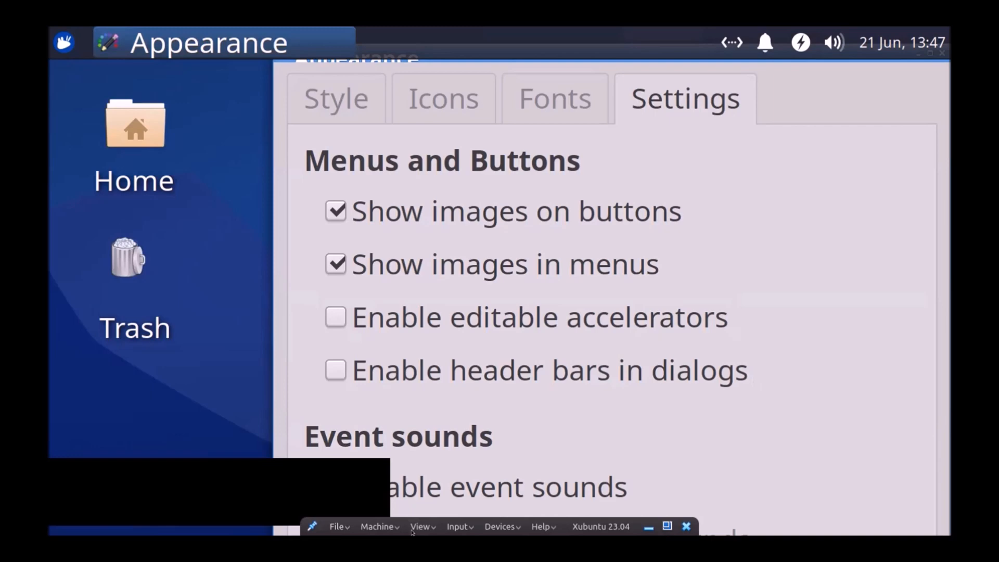
pyautogui.press('Return')
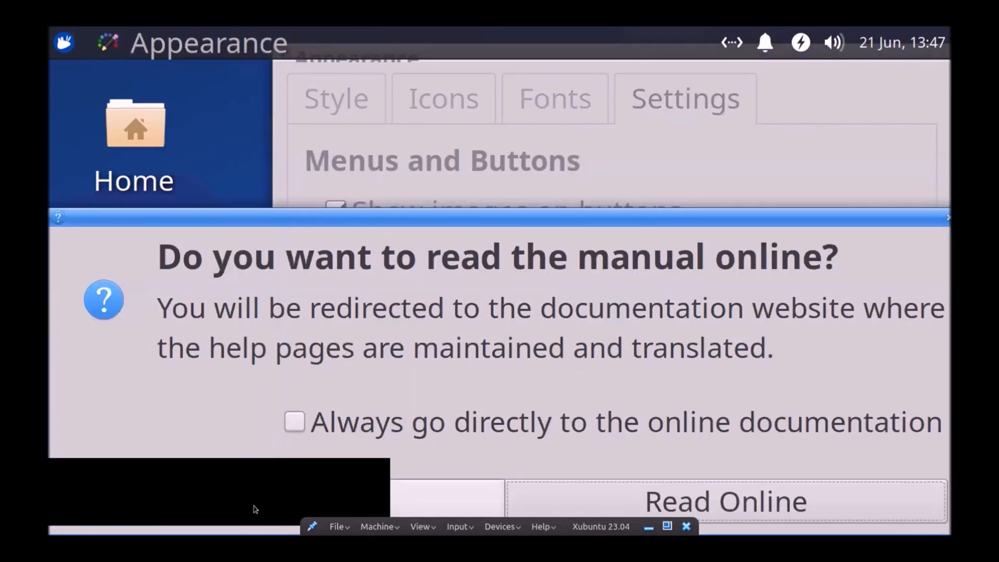
pyautogui.click(369, 498)
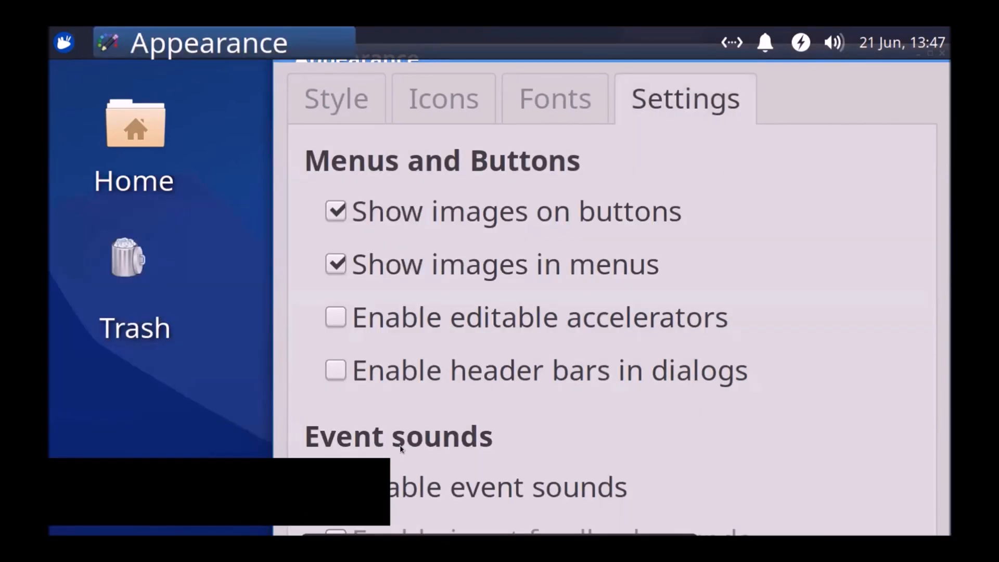
pyautogui.hotkey('alt', 'F4')
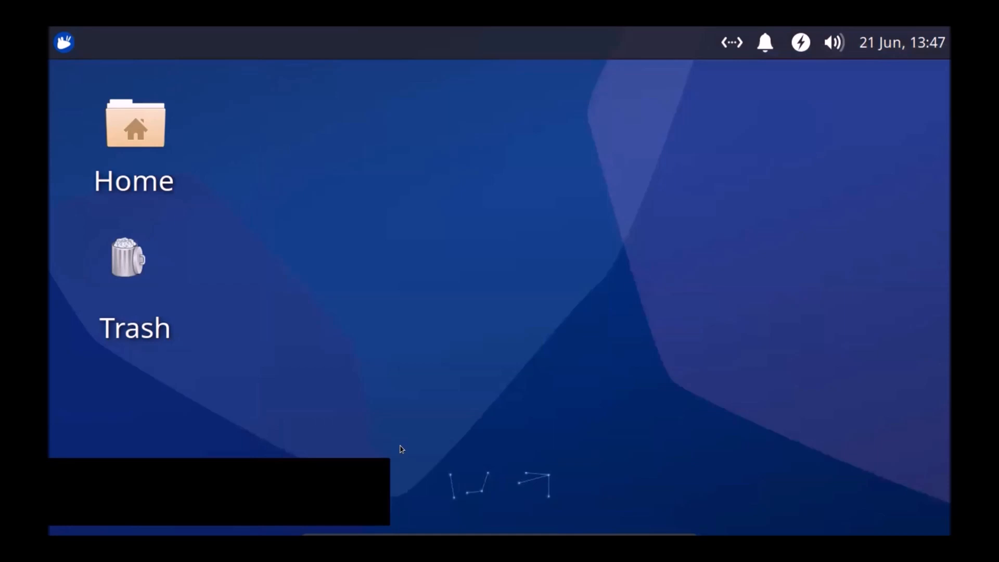
# Step: Reopen Appearance from the recently used applications and go through its Settings options
pyautogui.click(63, 36)
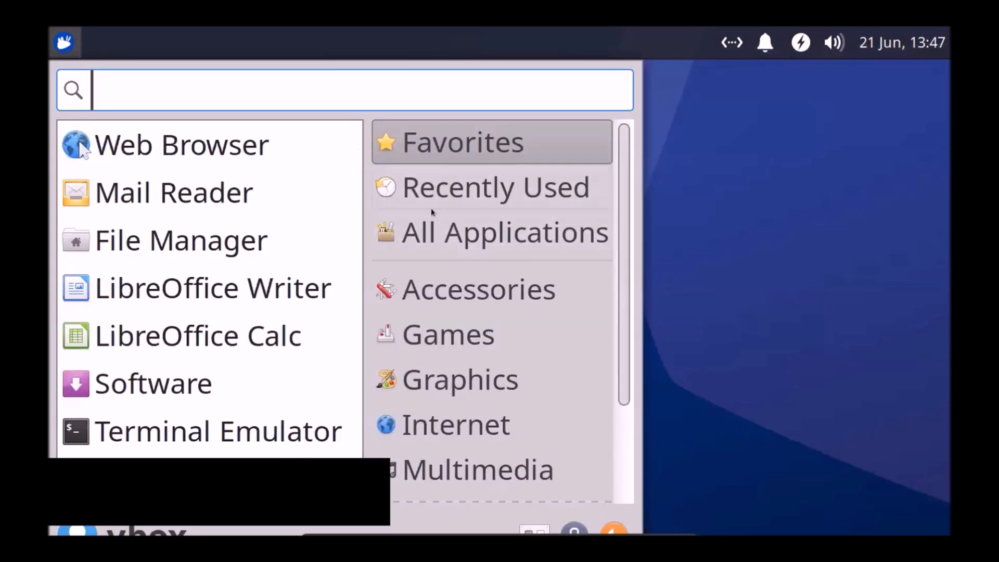
pyautogui.click(424, 186)
pyautogui.click(190, 150)
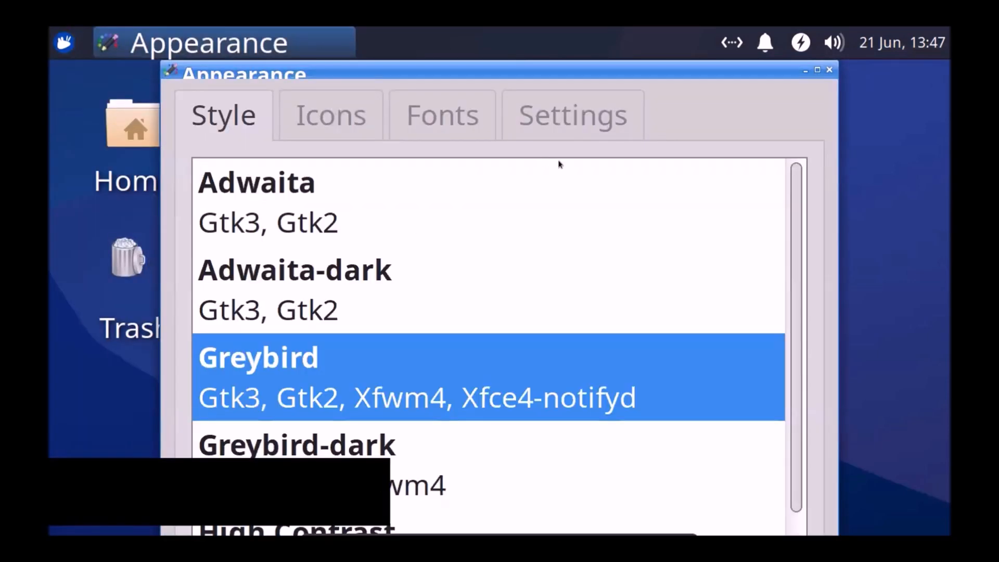
pyautogui.click(568, 119)
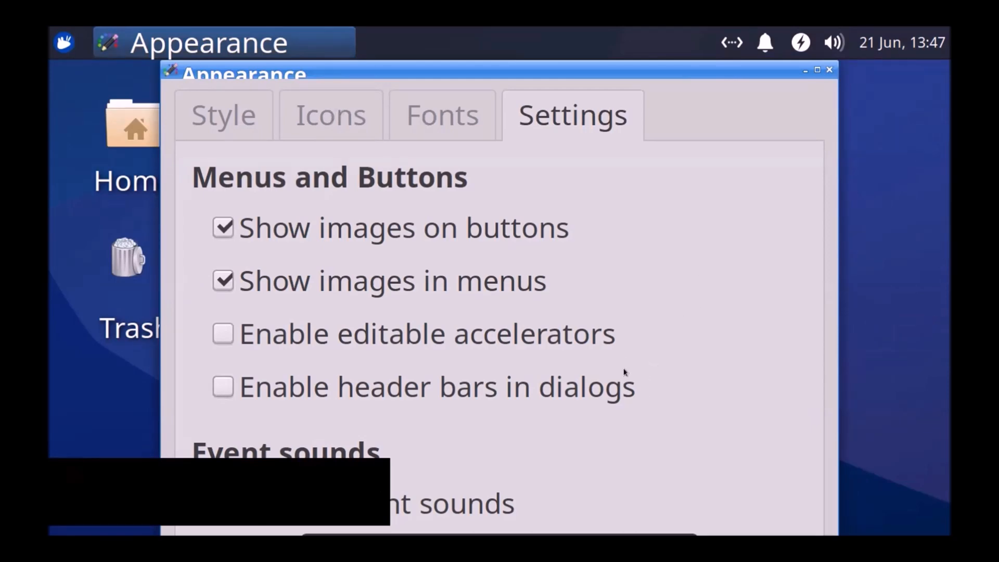
pyautogui.click(590, 376)
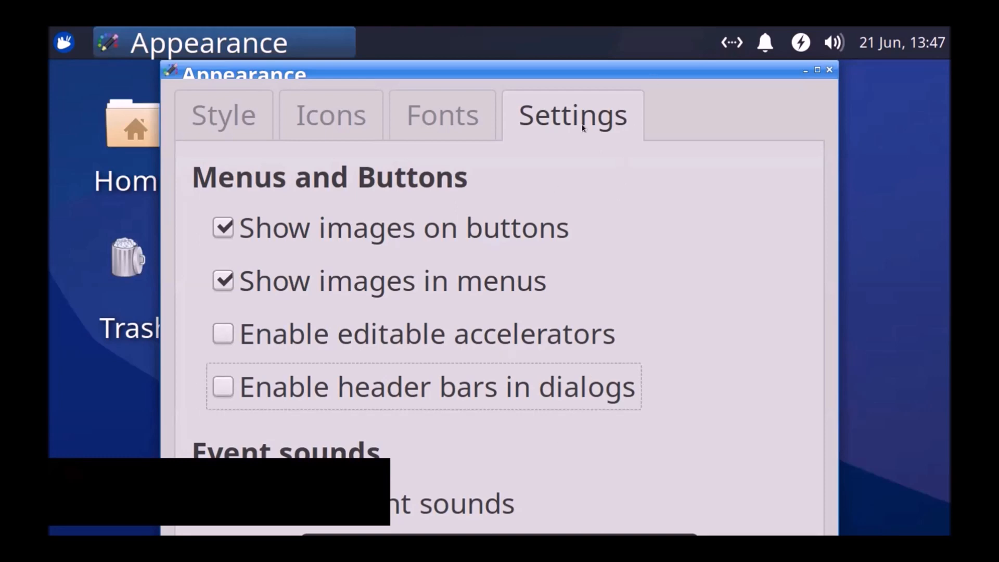
pyautogui.press('Tab')
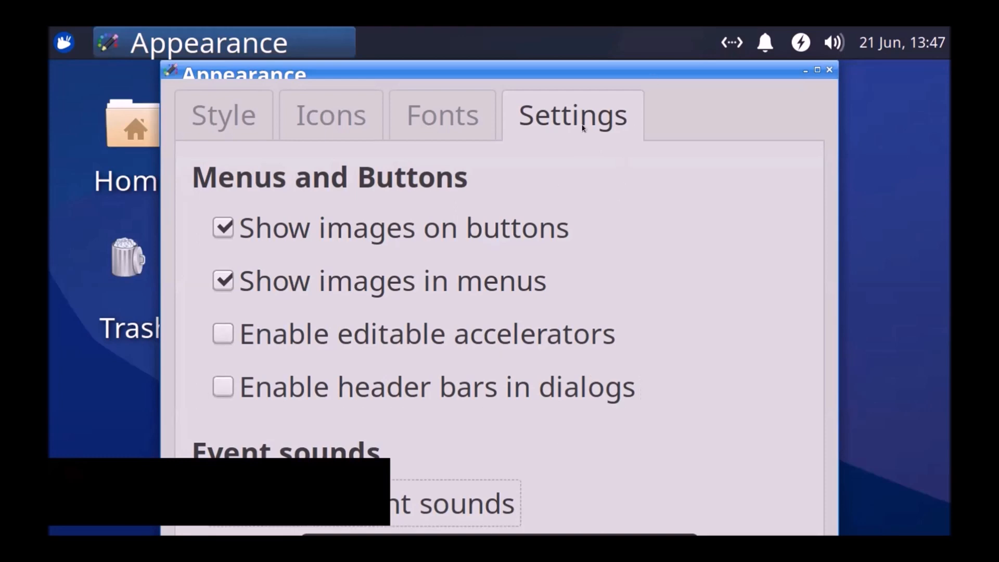
# Step: Turn off Show images on buttons in the Appearance settings and close the window
pyautogui.click(347, 213)
pyautogui.press('Tab')
pyautogui.press('Tab')
pyautogui.press('Tab')
pyautogui.press('Tab')
pyautogui.press('Tab')
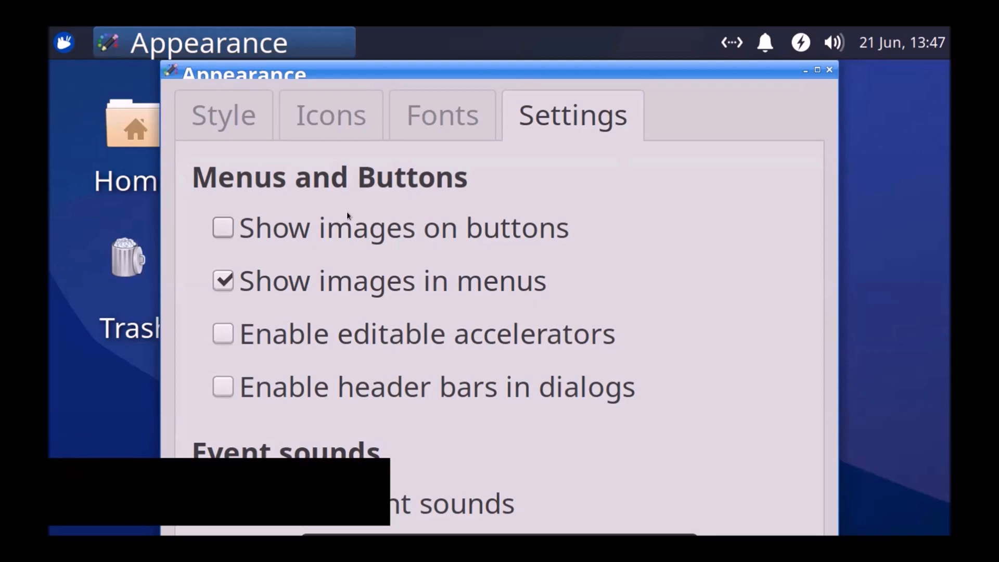
pyautogui.hotkey('alt', 'F4')
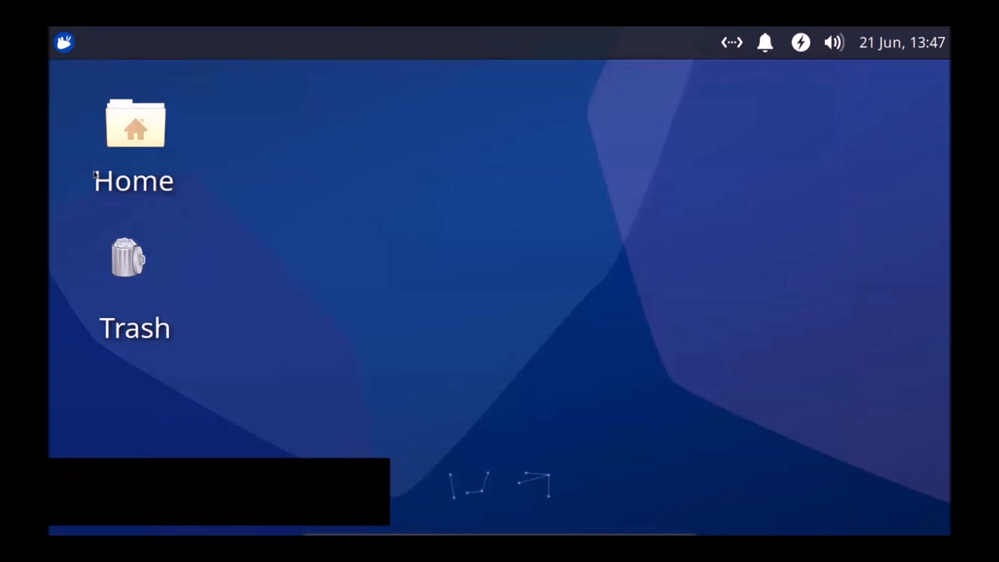
# Step: Select the Home icon on the desktop and view its context options without choosing any
pyautogui.click(136, 111)
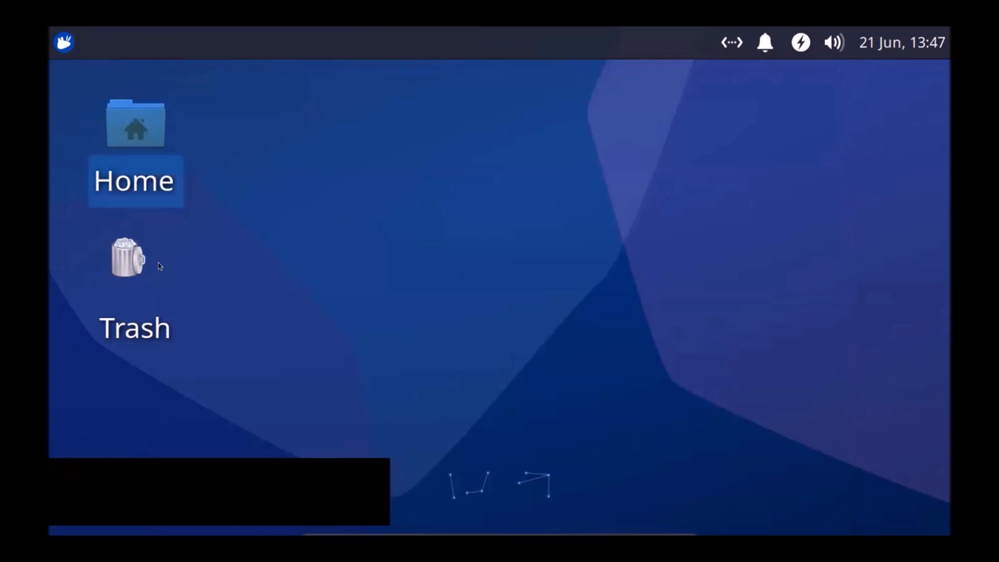
pyautogui.rightClick(146, 126)
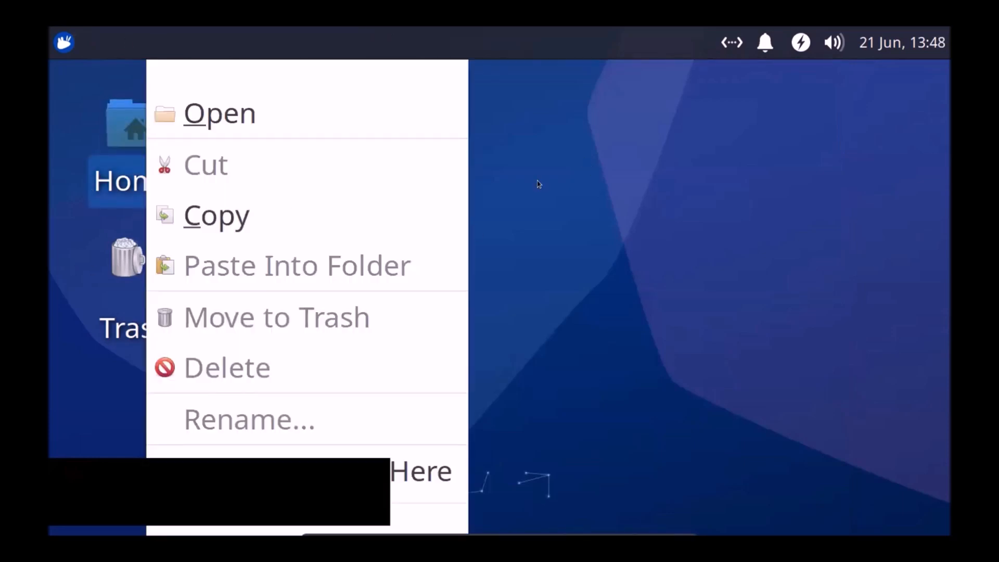
pyautogui.click(729, 167)
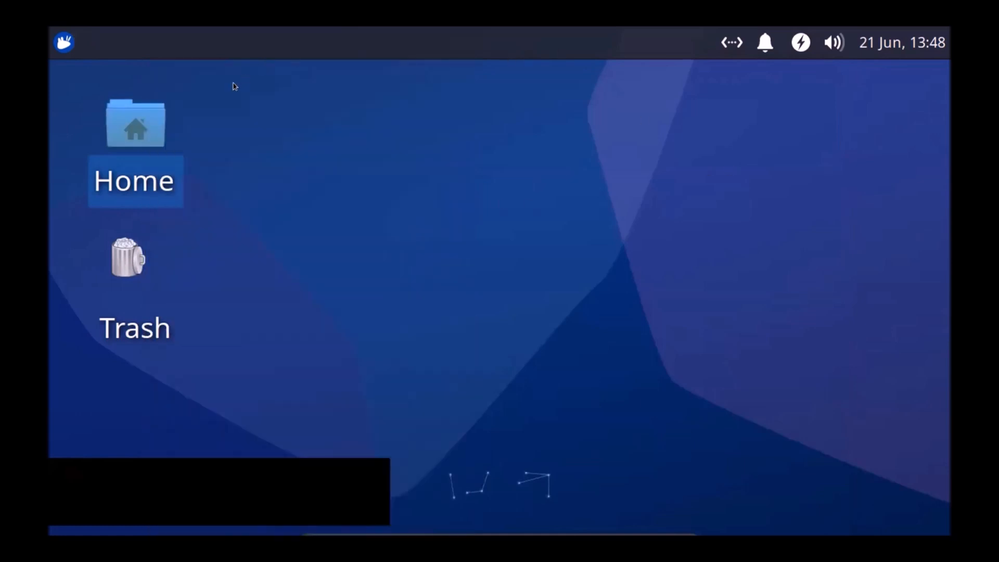
# Step: Reopen Appearance from the recently used applications, look through its Style, Fonts and Settings options, and close it
pyautogui.click(72, 43)
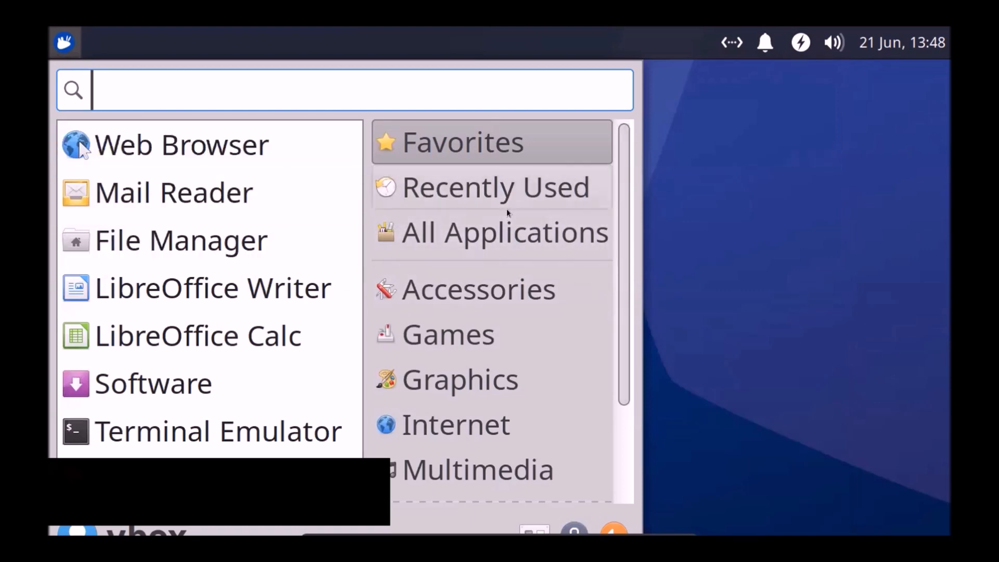
pyautogui.click(488, 195)
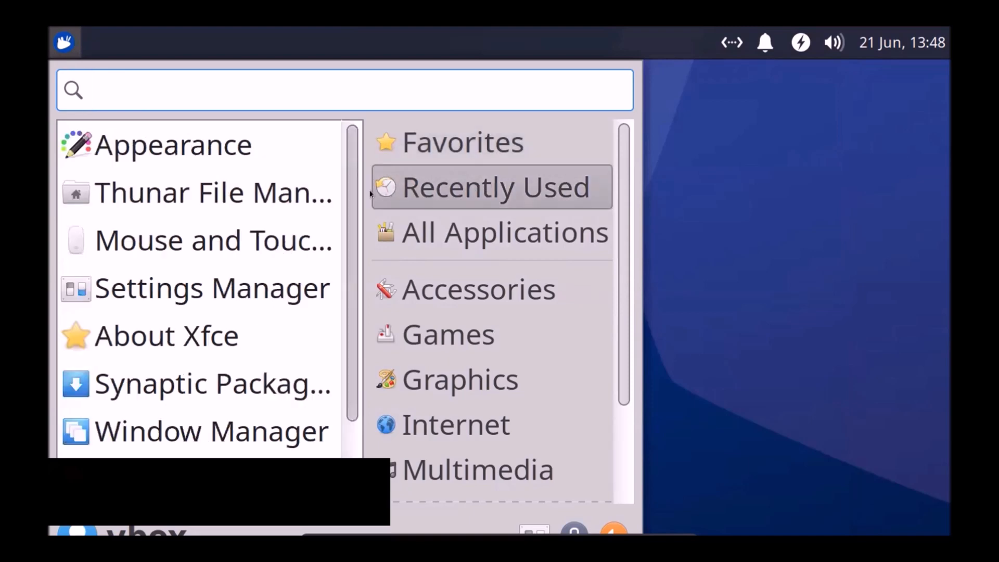
pyautogui.click(263, 158)
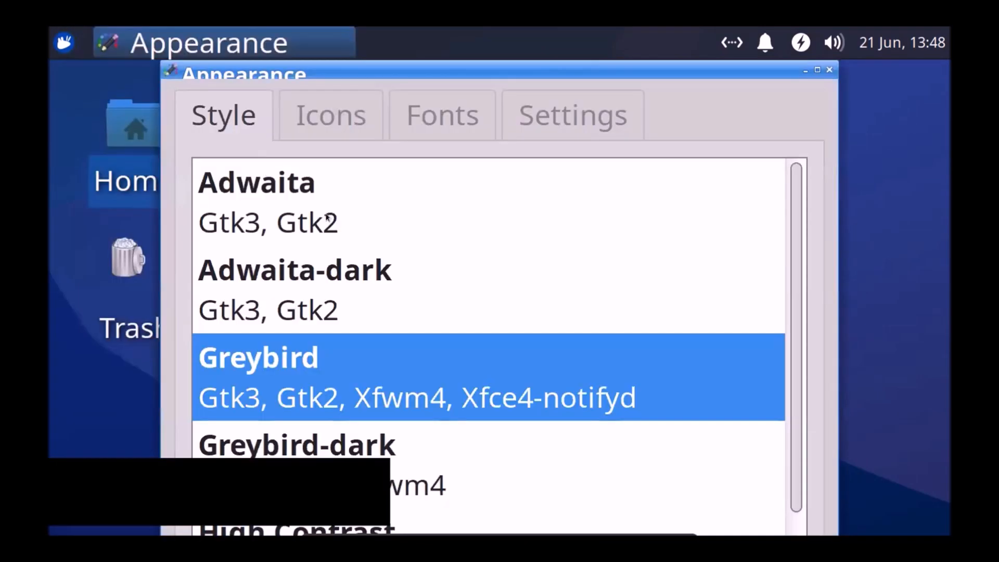
pyautogui.scroll(-2, 791, 210)
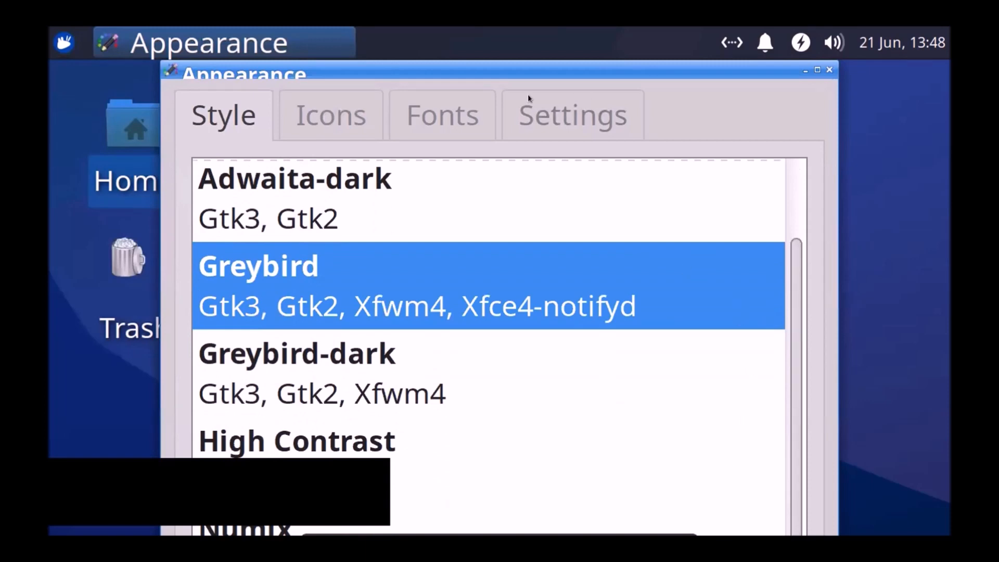
pyautogui.click(466, 111)
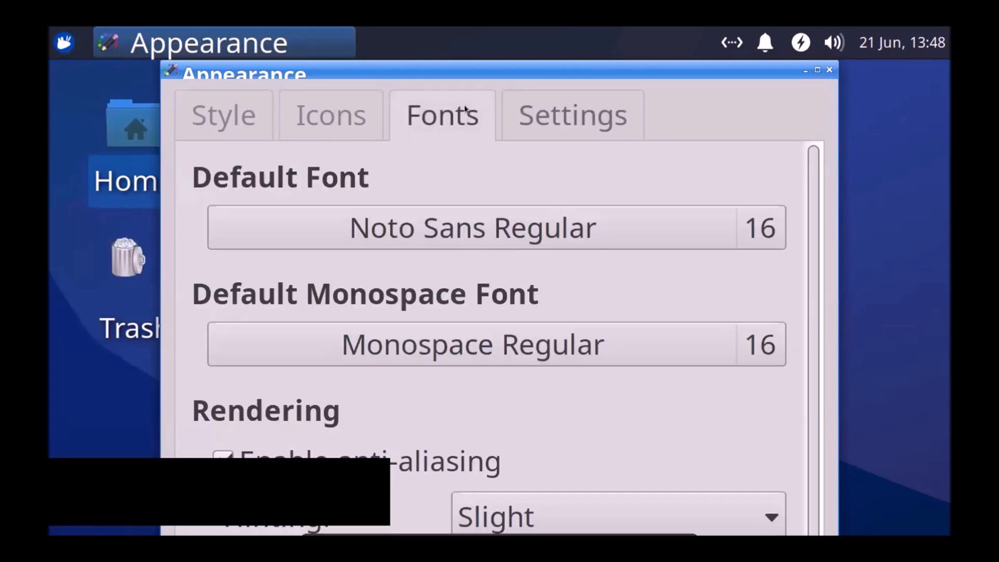
pyautogui.click(537, 119)
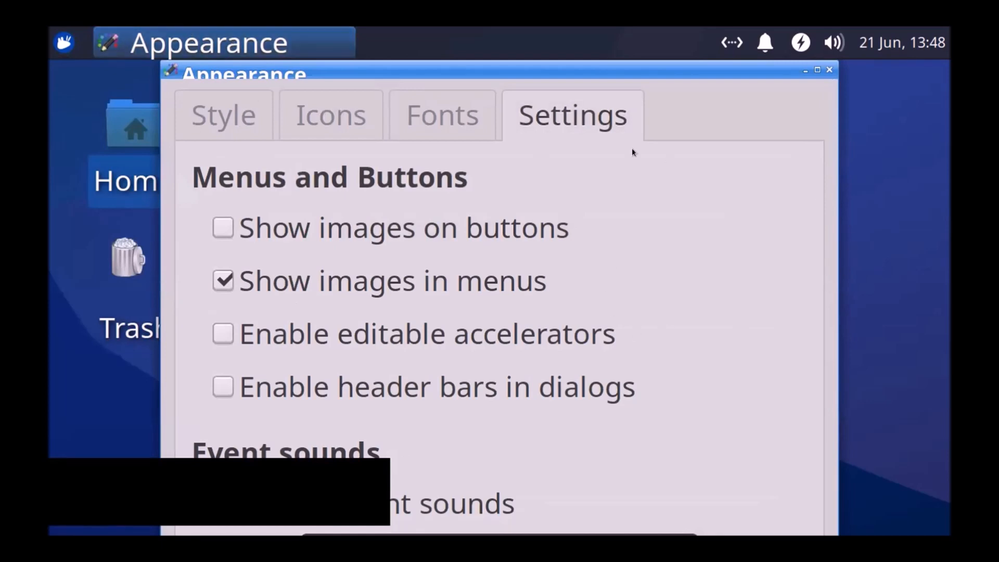
pyautogui.click(829, 69)
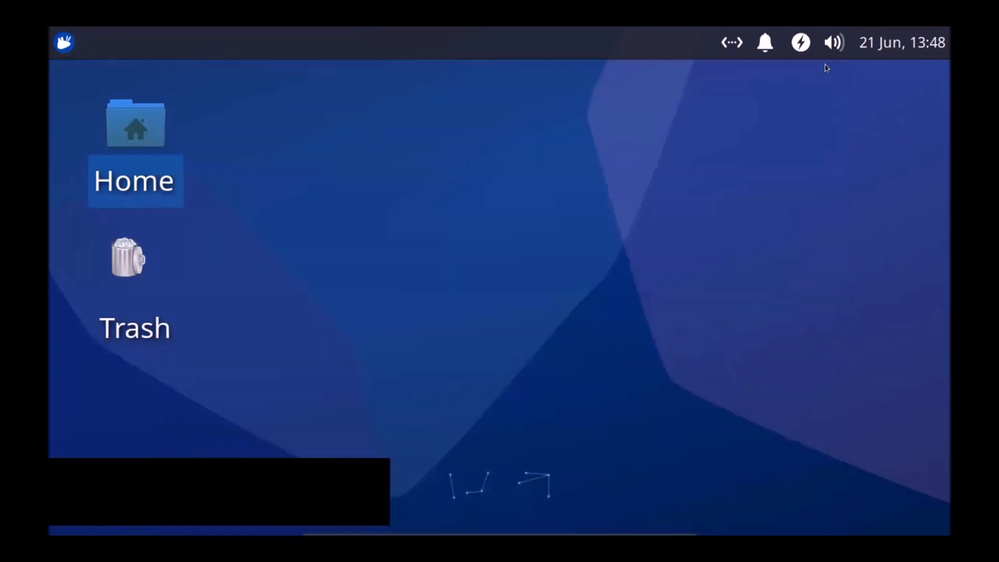
# Step: Search the applications for "scal", open Appearance at its Settings options and maximize the window
pyautogui.click(83, 55)
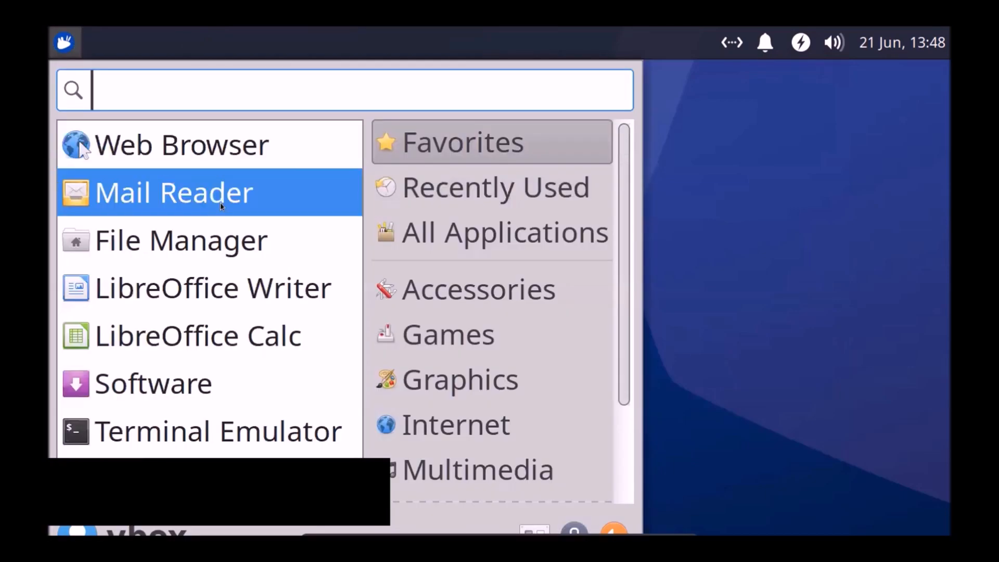
pyautogui.write('scal')
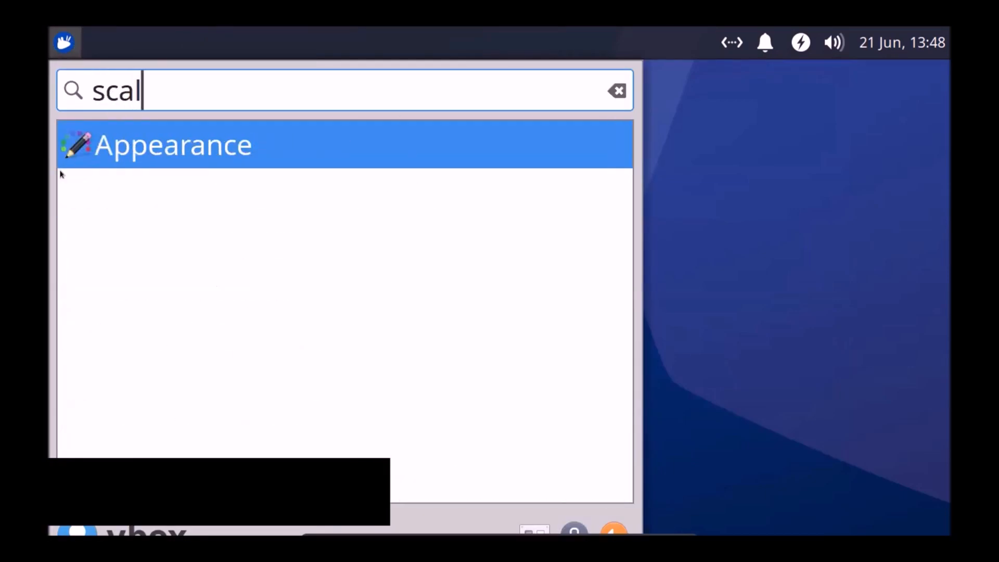
pyautogui.press('Escape')
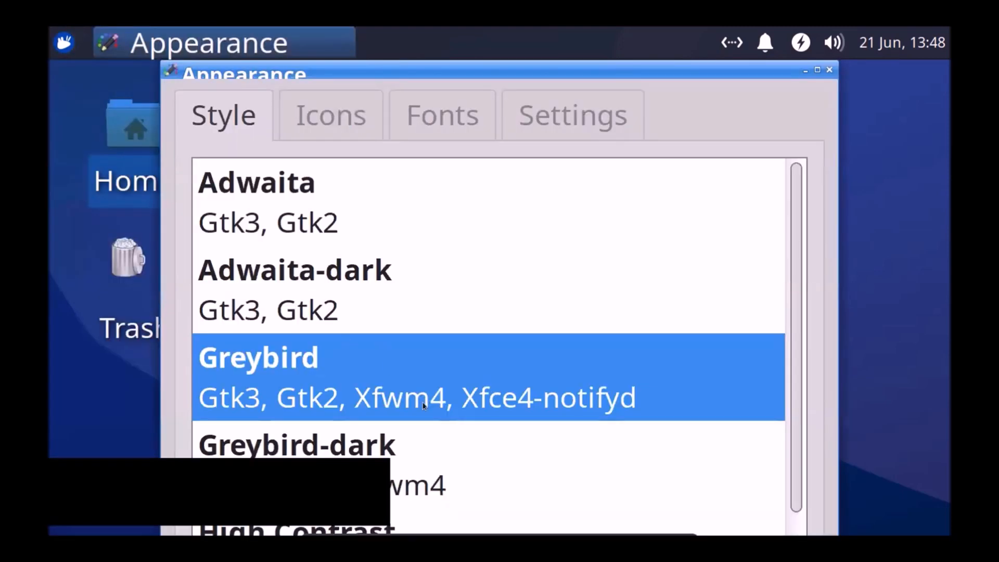
pyautogui.click(612, 107)
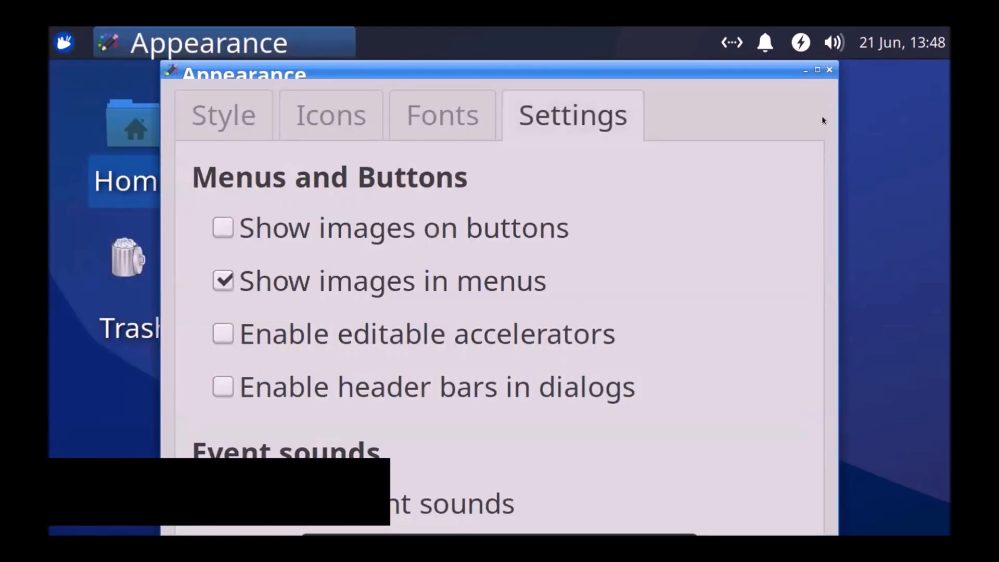
pyautogui.click(815, 69)
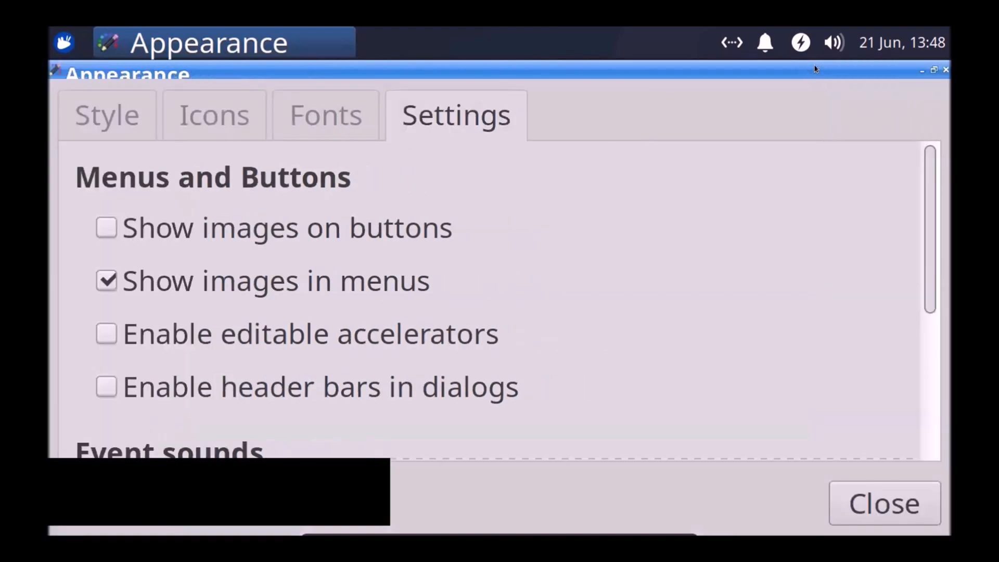
# Step: Set the Window Scaling to 1x (no scaling) and close the Appearance window
pyautogui.scroll(-5, 550, 276)
pyautogui.click(652, 439)
pyautogui.click(530, 349)
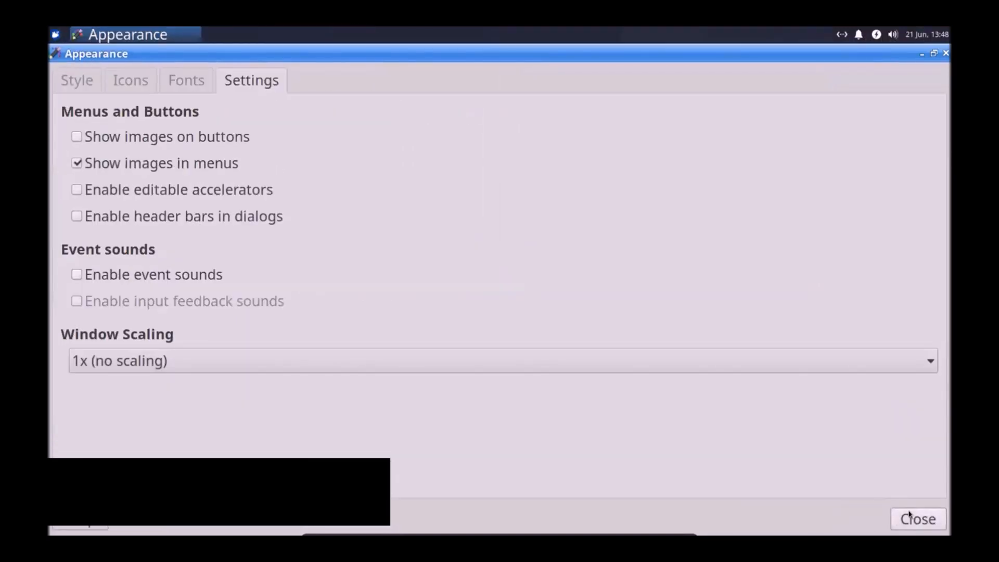
pyautogui.click(909, 515)
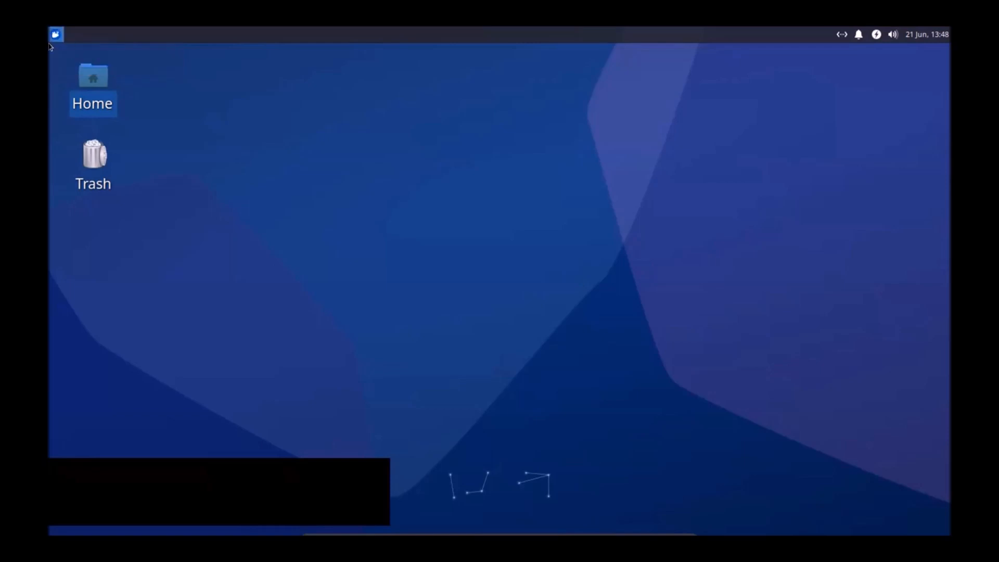
# Step: Search the applications for "def", open Default Applications and show its Utilities defaults
pyautogui.click(55, 34)
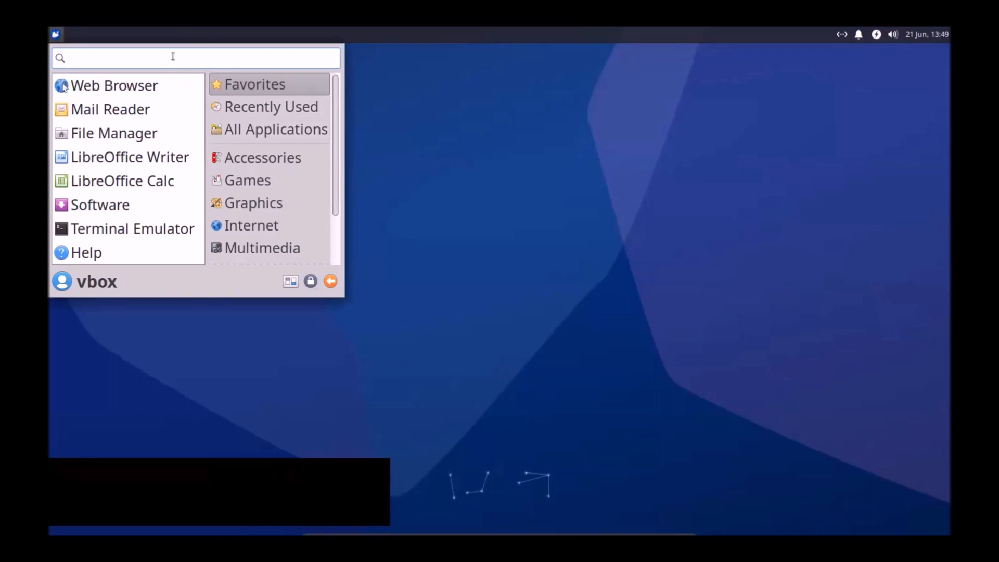
pyautogui.write('deg')
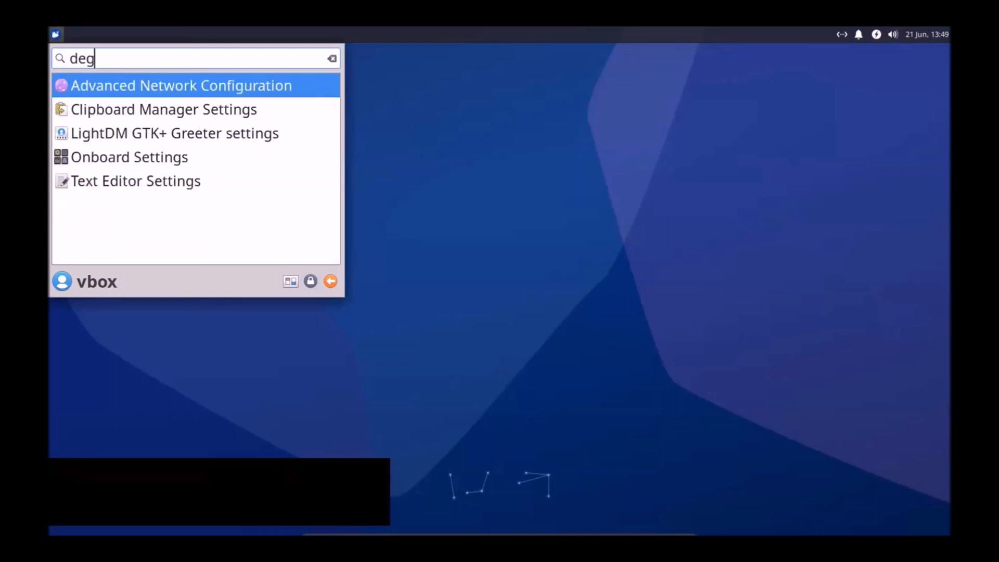
pyautogui.press('BackSpace')
pyautogui.write('f')
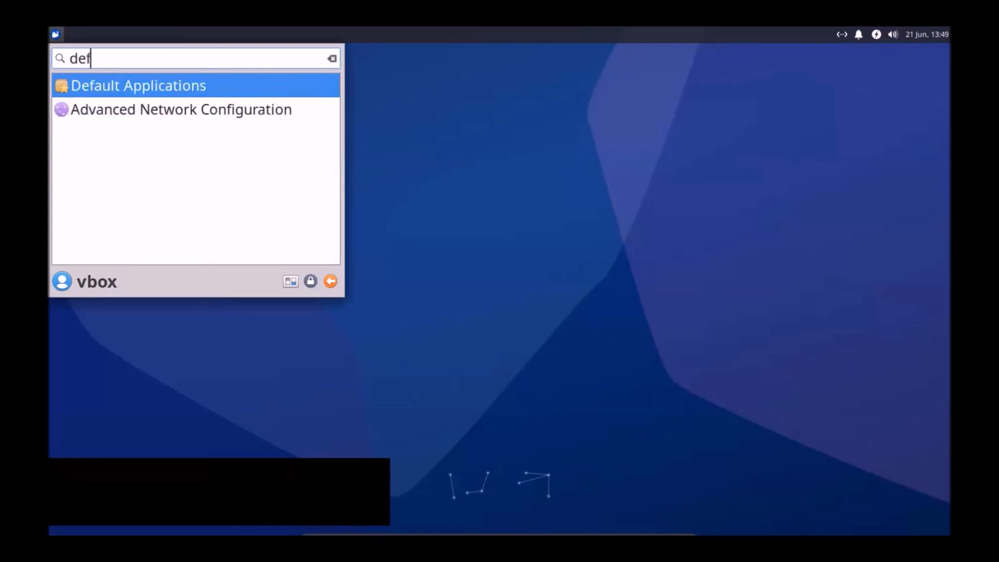
pyautogui.click(179, 88)
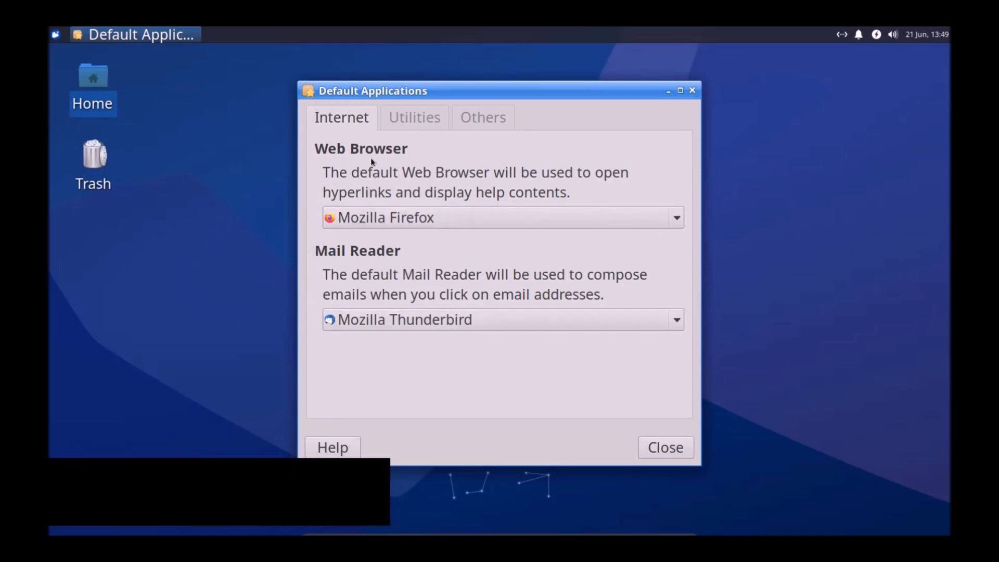
pyautogui.click(409, 110)
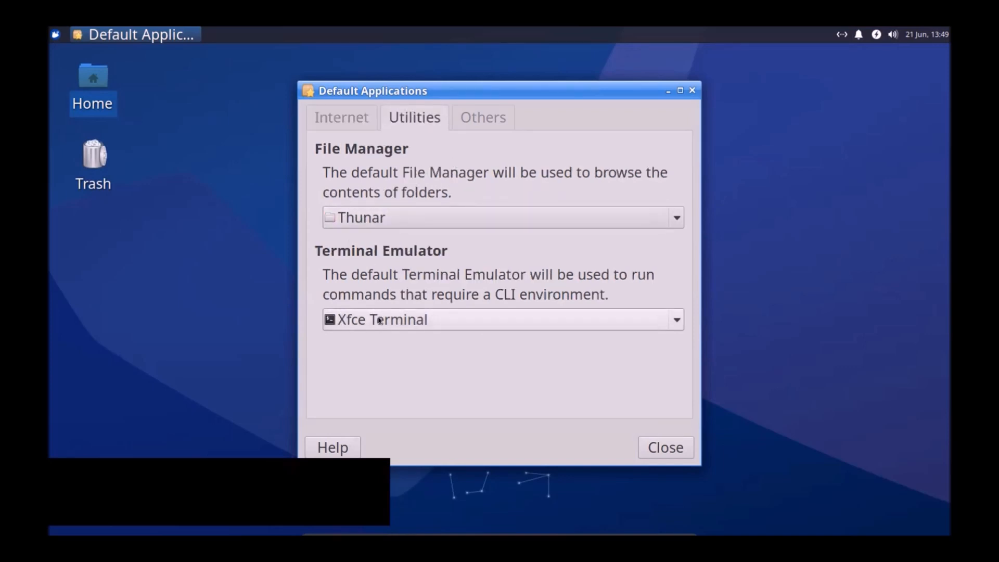
# Step: Look through the MIME type list under Others, revisit the Utilities and Internet defaults, and close Default Applications
pyautogui.click(455, 112)
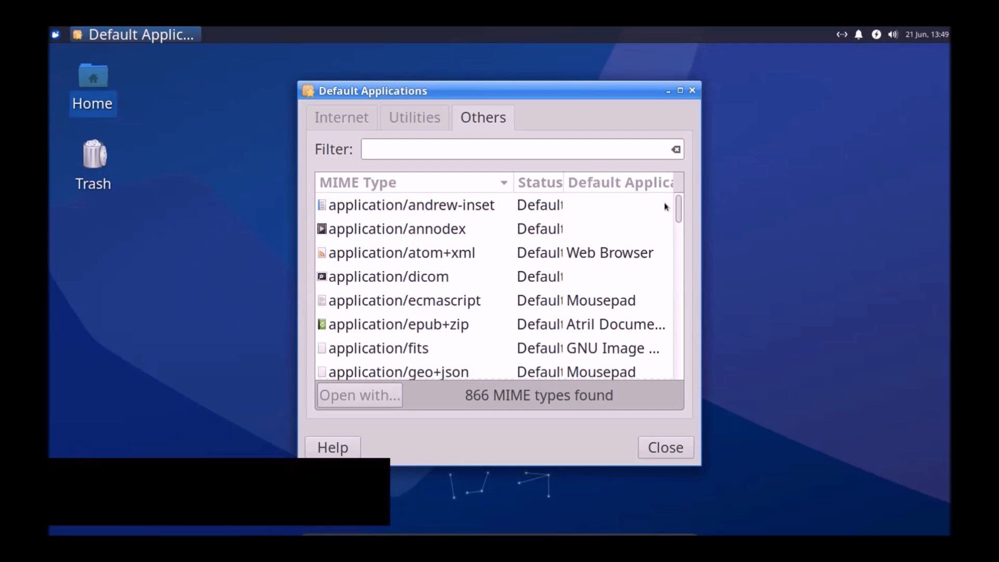
pyautogui.moveTo(675, 204); pyautogui.dragTo(657, 265)
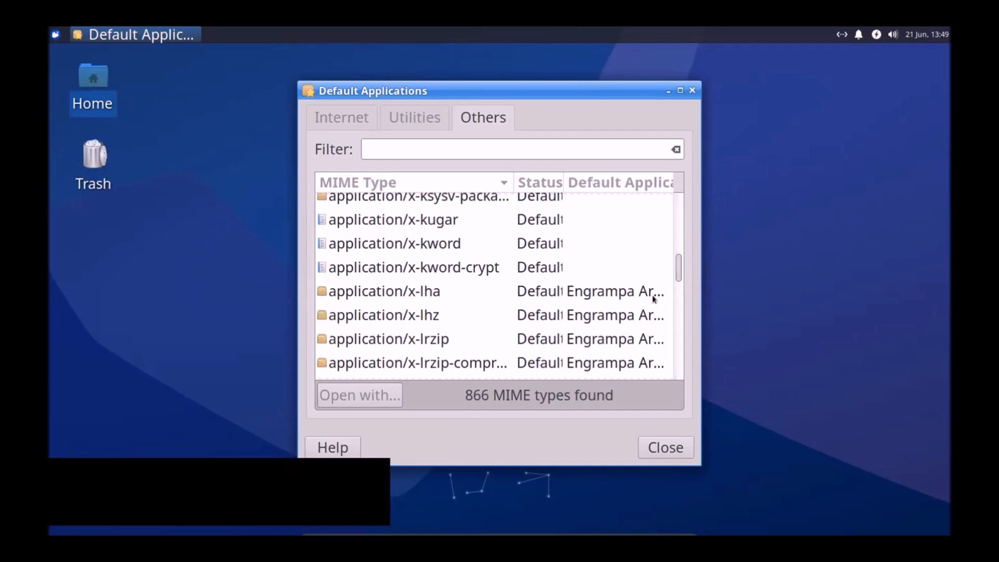
pyautogui.moveTo(673, 254); pyautogui.dragTo(684, 157)
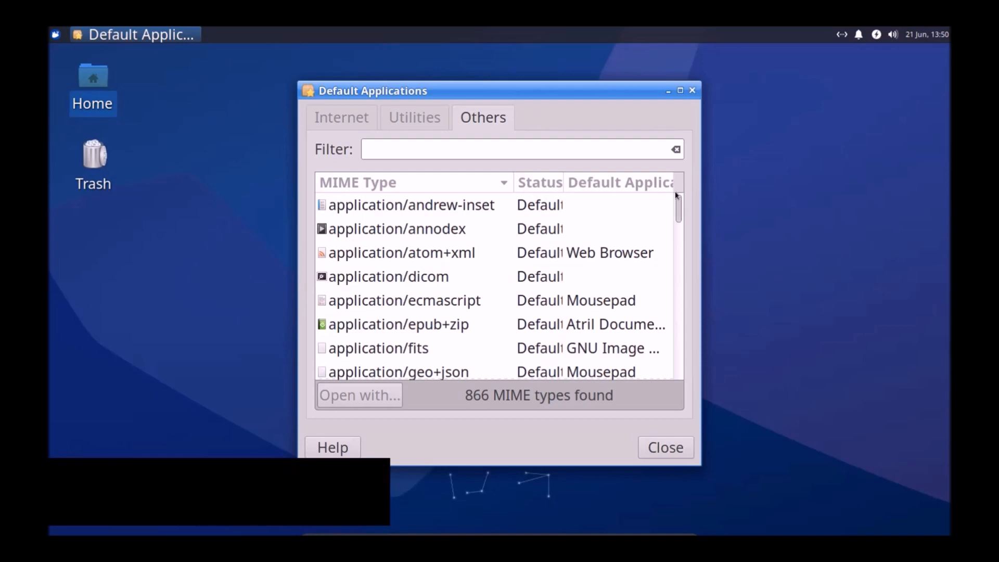
pyautogui.moveTo(675, 193); pyautogui.dragTo(689, 172)
pyautogui.click(401, 115)
pyautogui.click(357, 111)
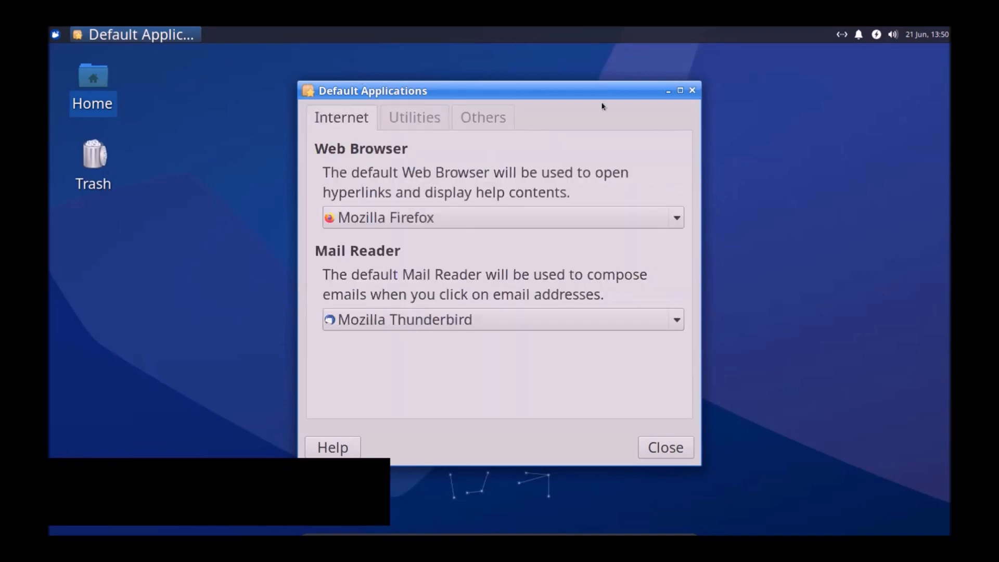
pyautogui.click(690, 91)
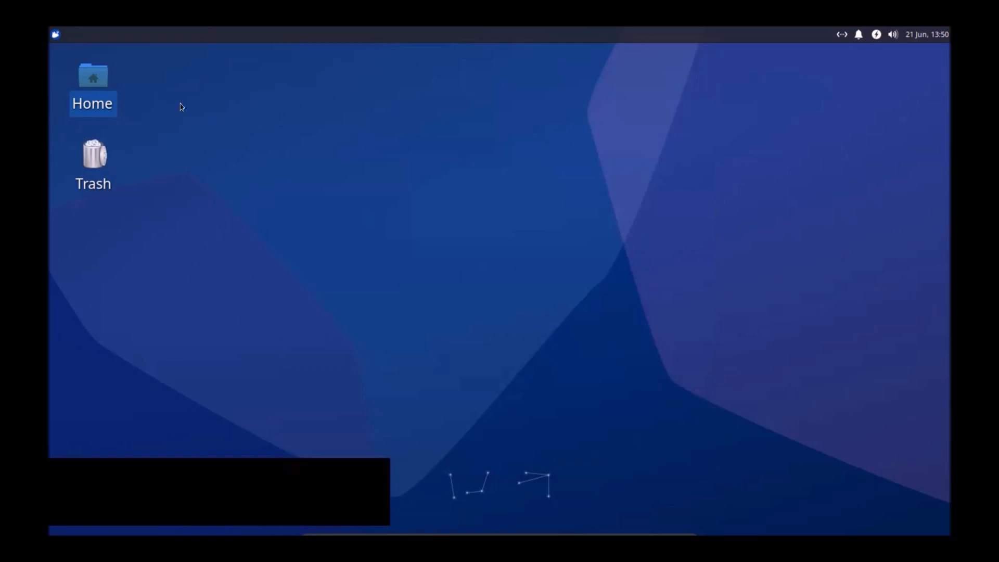
# Step: Search the applications for "disk", open Disks and move its window higher on the desktop
pyautogui.click(54, 38)
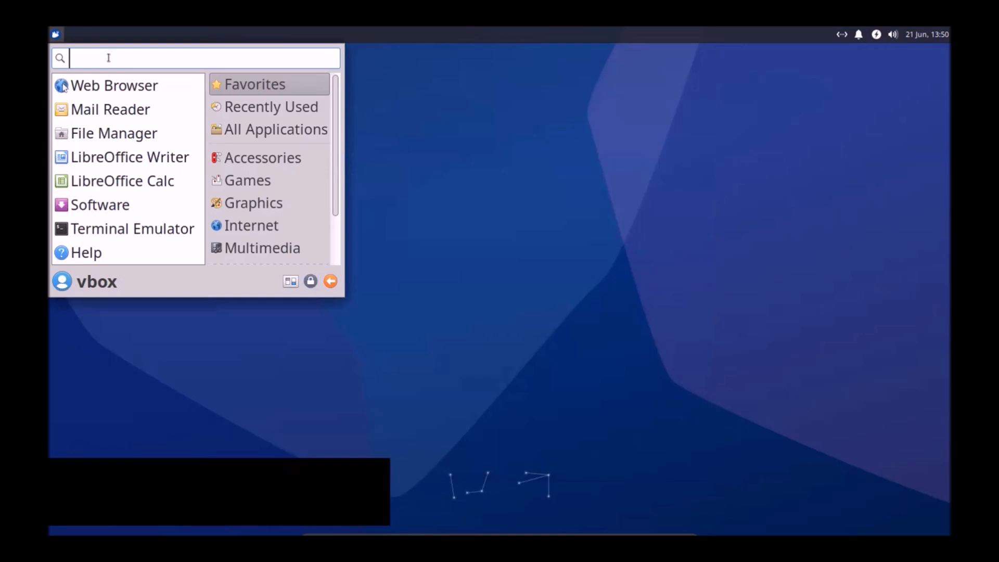
pyautogui.write('di')
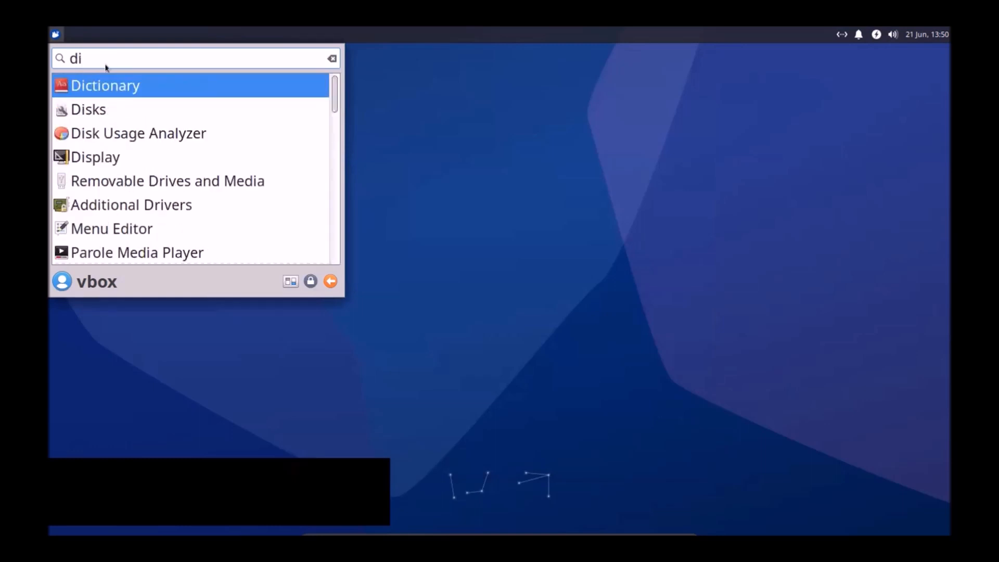
pyautogui.write('sk')
pyautogui.press('Return')
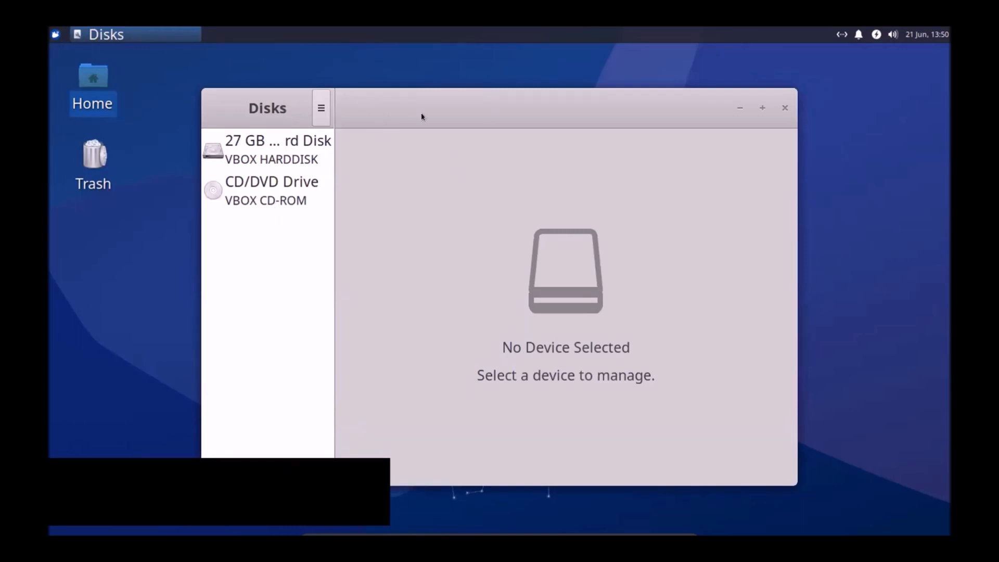
pyautogui.moveTo(421, 116); pyautogui.dragTo(431, 85)
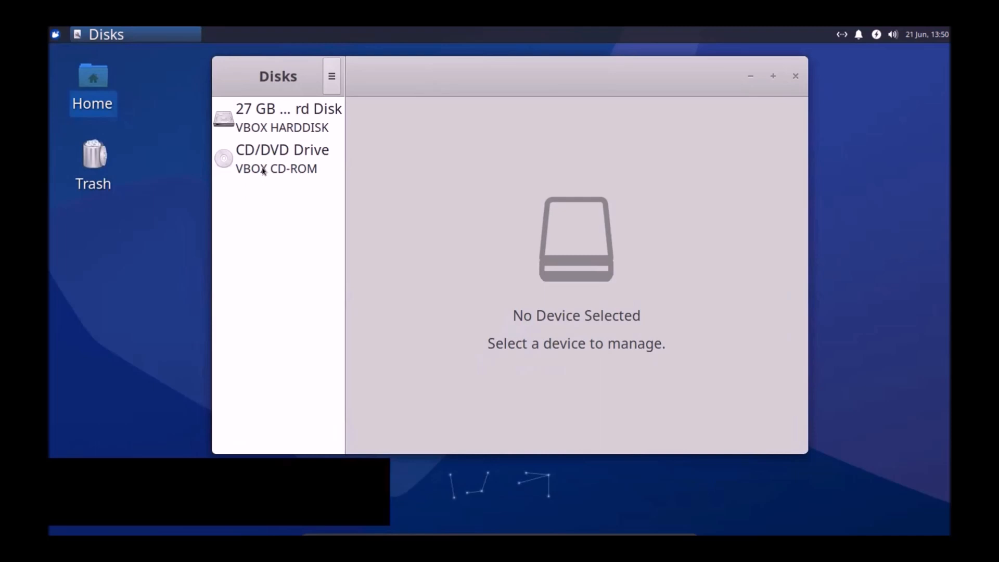
# Step: Show the 27 GB hard disk in a maximized window, inspect its EFI partition and Partition 1, and close Disks
pyautogui.click(264, 117)
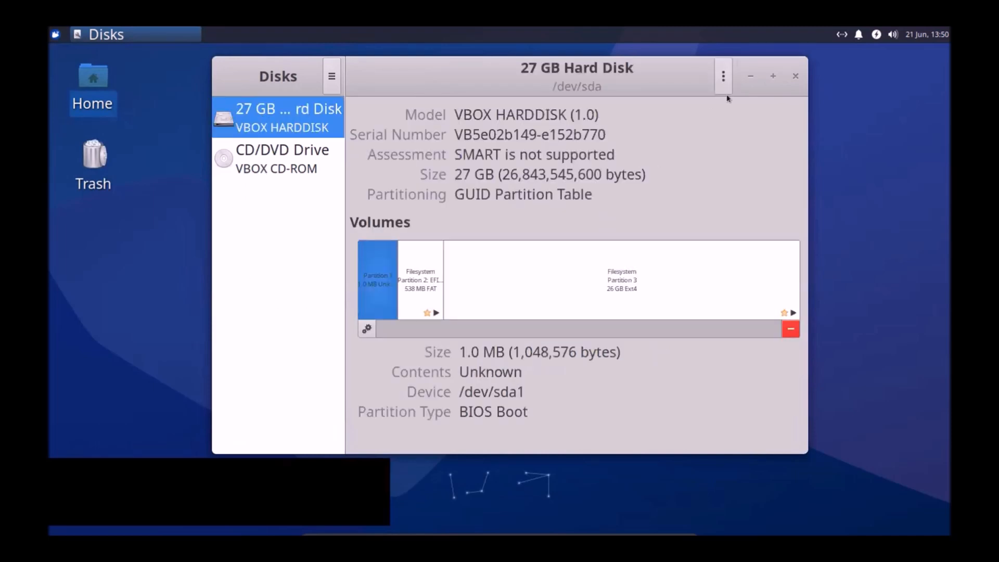
pyautogui.click(773, 76)
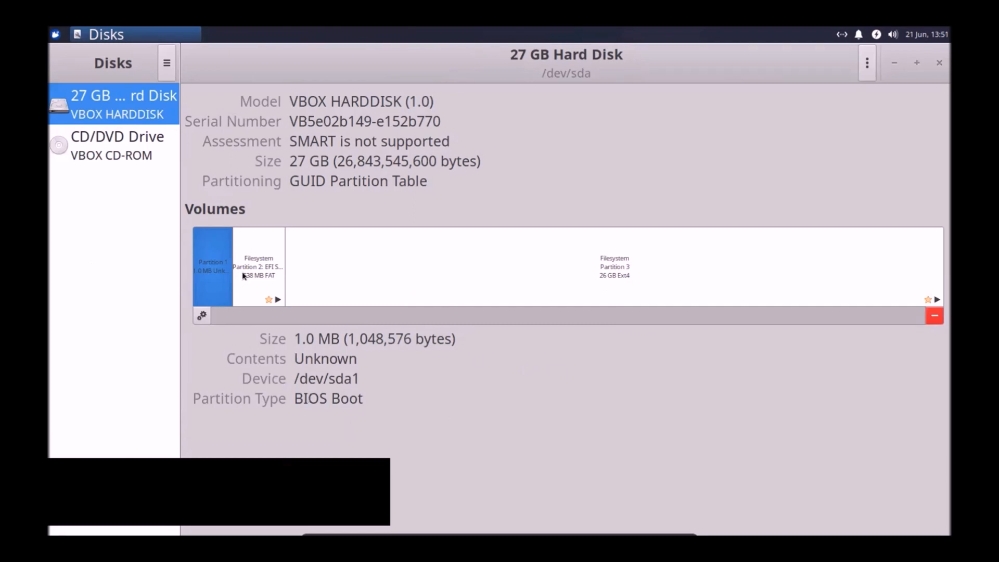
pyautogui.click(255, 267)
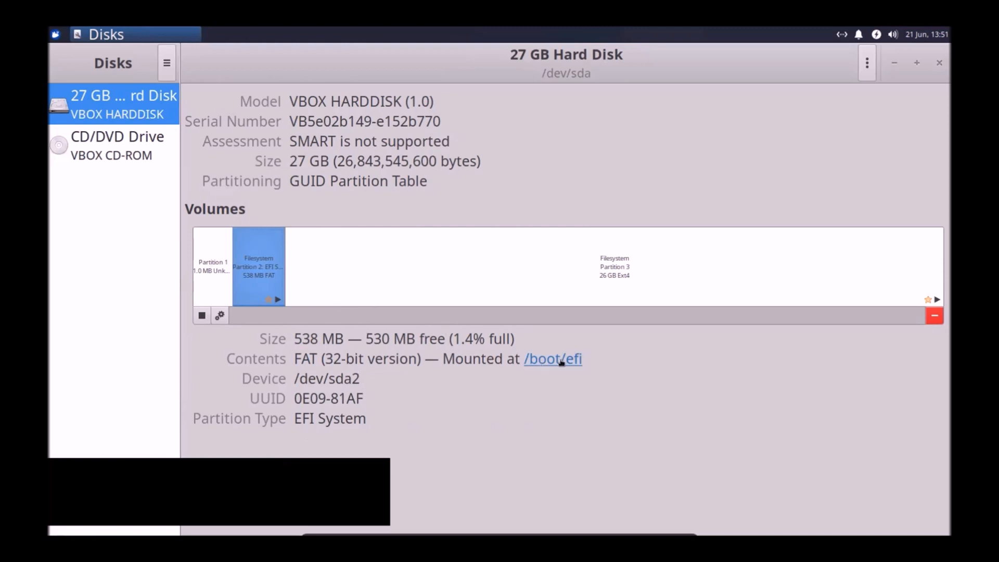
pyautogui.click(201, 265)
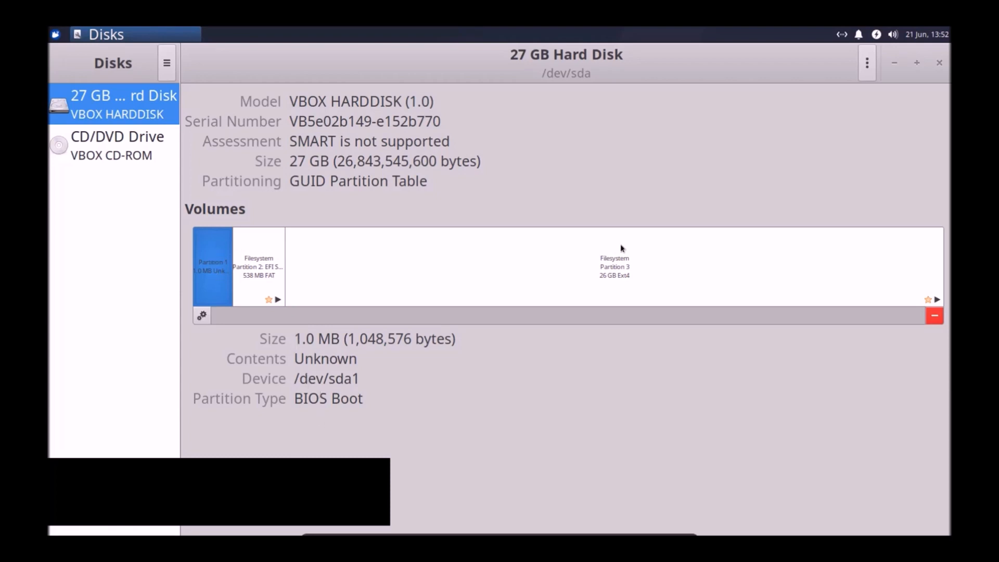
pyautogui.click(939, 63)
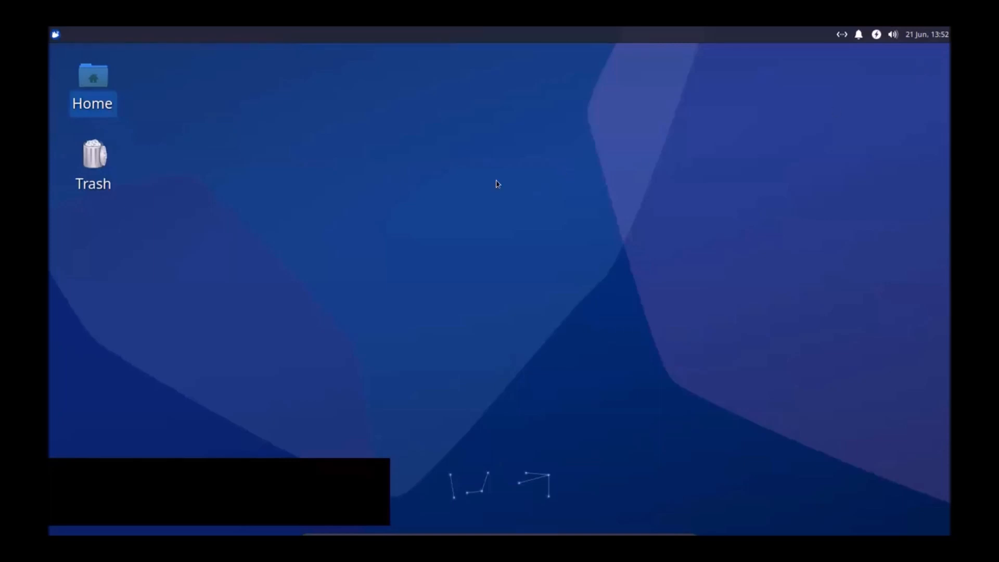
# Step: Search the applications for "soft", open Software and maximize its window
pyautogui.click(51, 34)
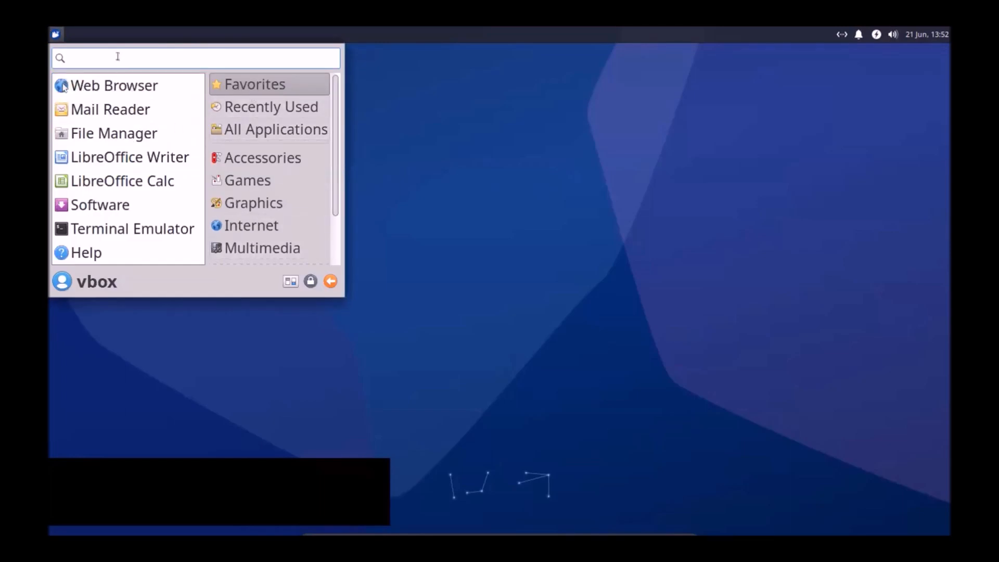
pyautogui.write('soft')
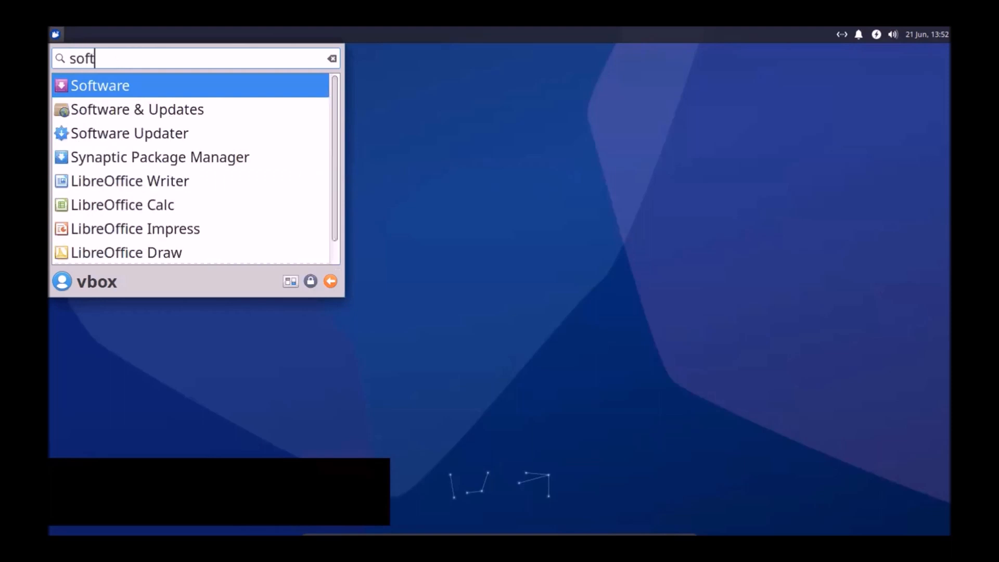
pyautogui.click(123, 78)
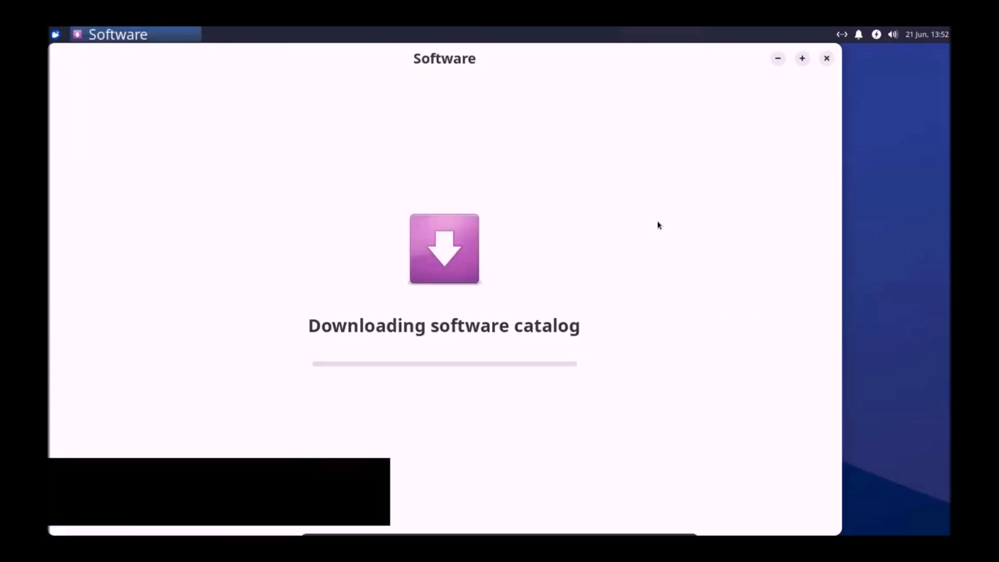
pyautogui.click(796, 59)
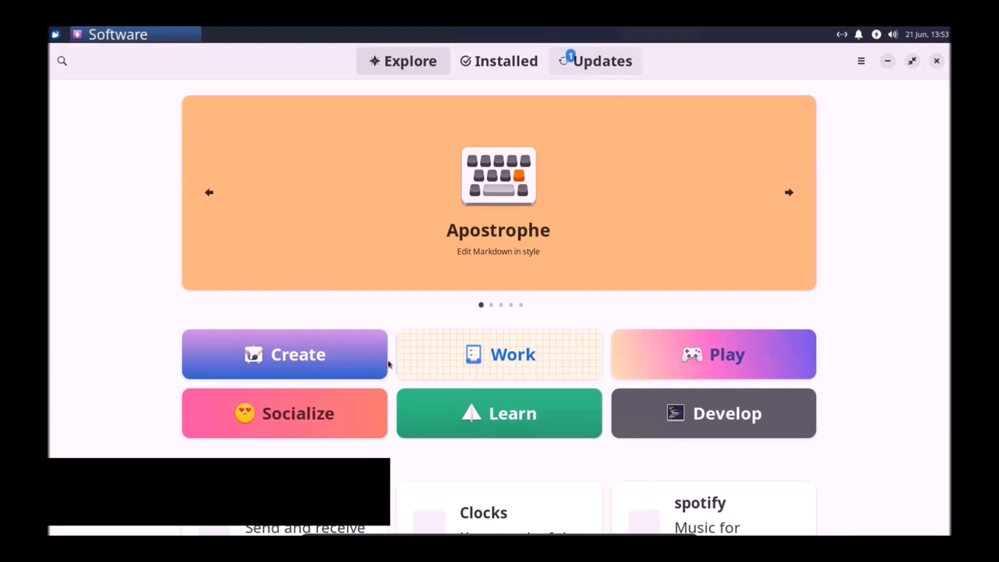
# Step: Browse the categories and Editor's Choice applications on the Explore page and return to its beginning
pyautogui.scroll(-2, 393, 255)
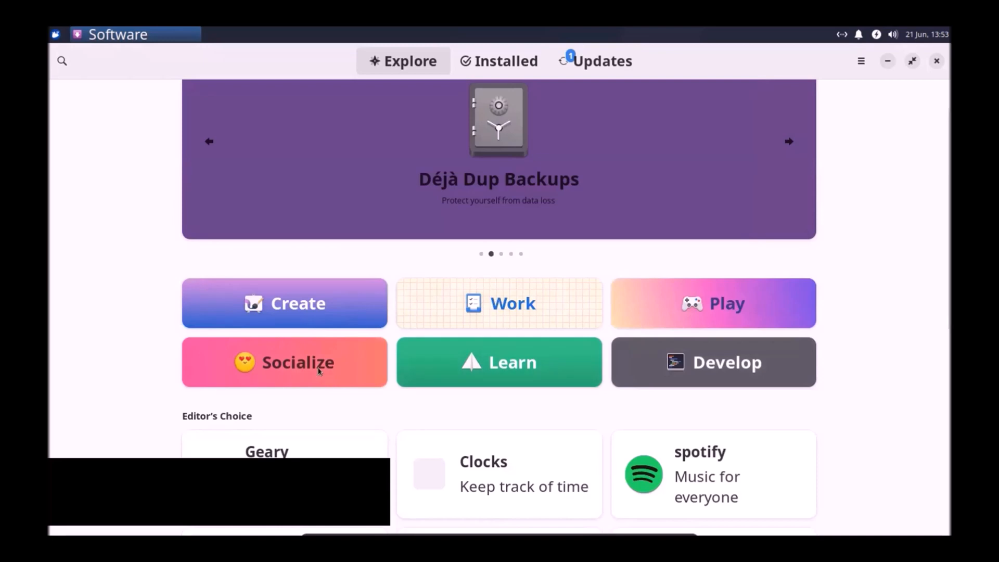
pyautogui.scroll(-4, 145, 364)
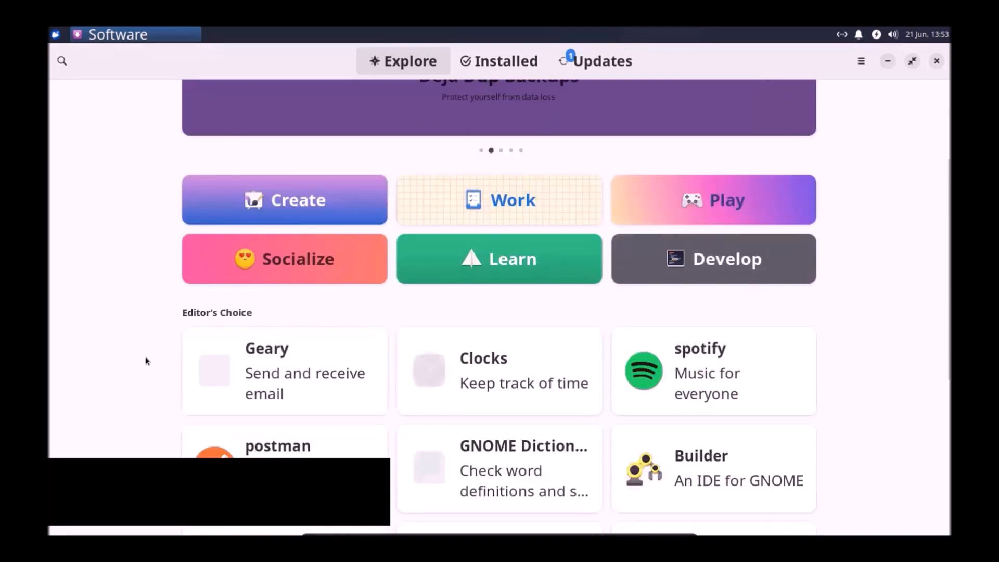
pyautogui.scroll(-2, 146, 360)
pyautogui.scroll(-8, 145, 360)
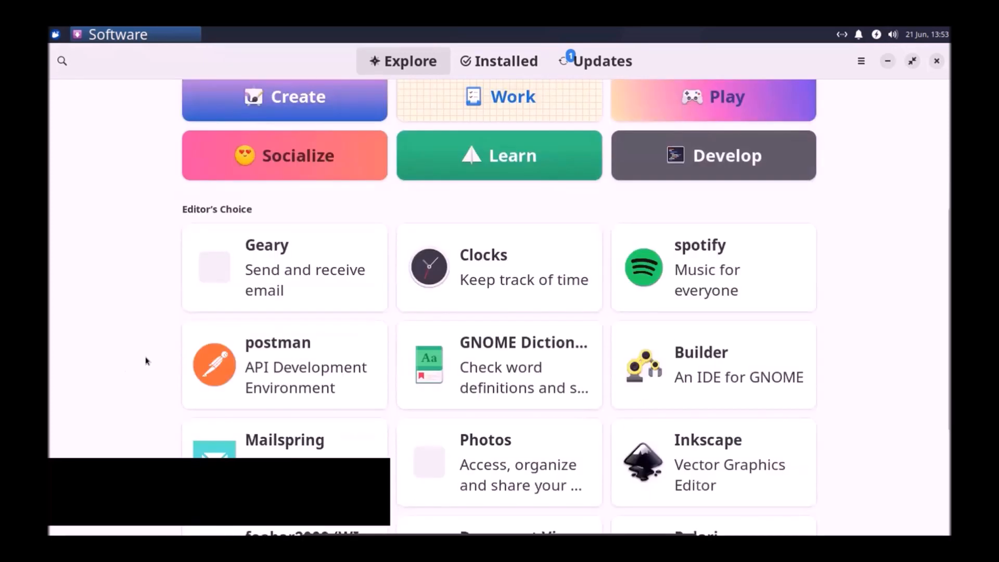
pyautogui.scroll(14, 146, 361)
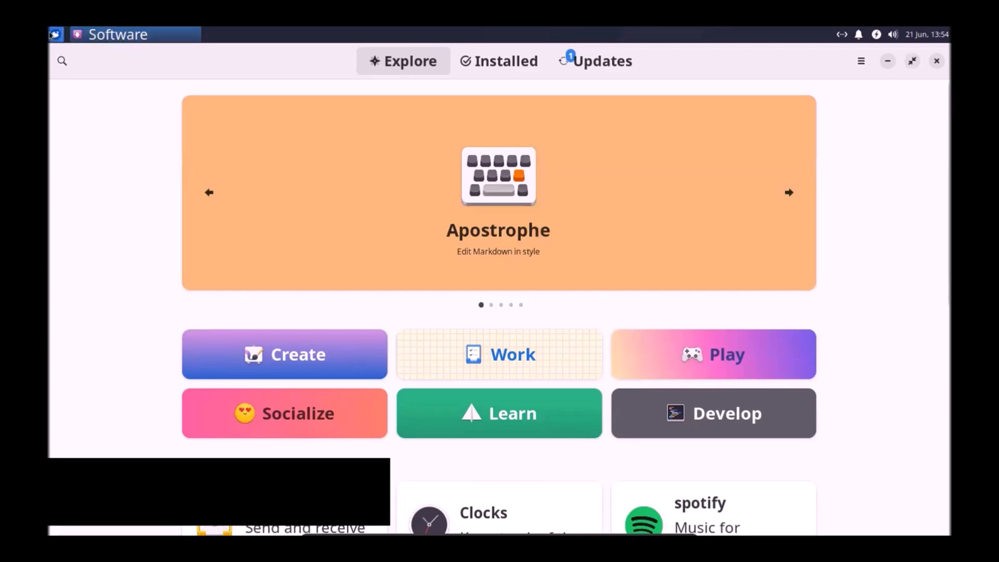
# Step: Open the Input Sources category from Other Categories on the Explore page, view its software and go back
pyautogui.scroll(-10, 176, 208)
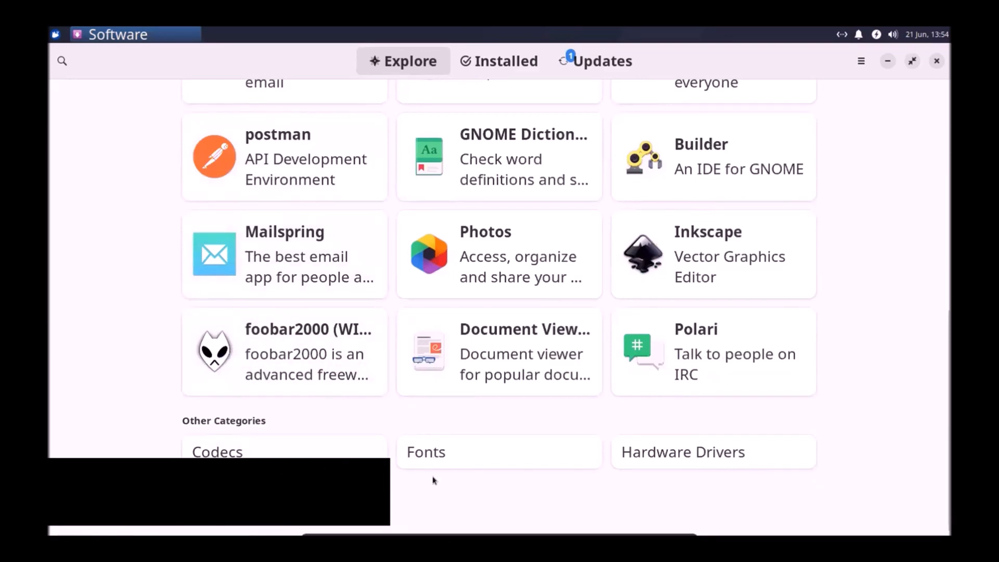
pyautogui.scroll(1, 372, 489)
pyautogui.scroll(-1, 370, 491)
pyautogui.click(201, 488)
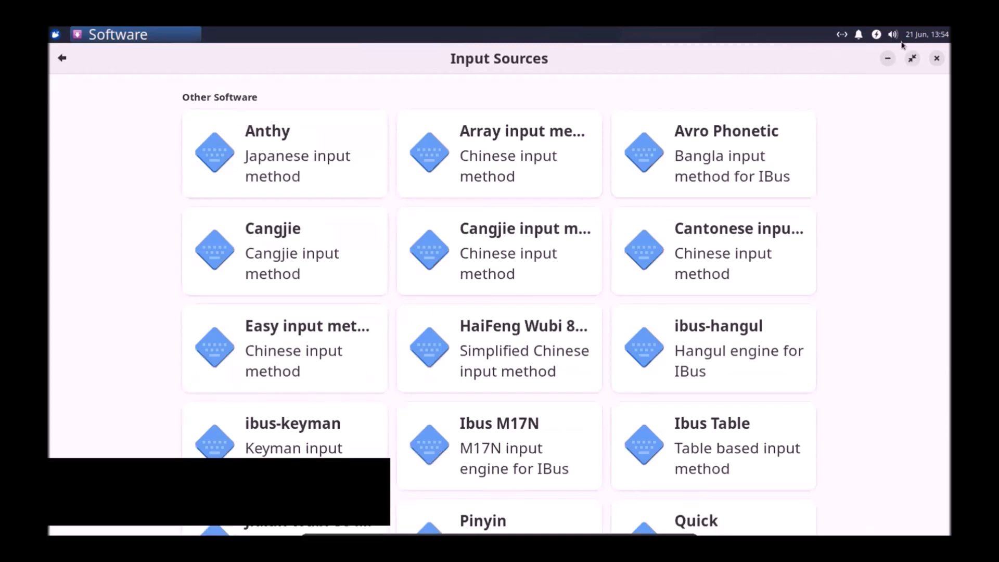
pyautogui.click(61, 58)
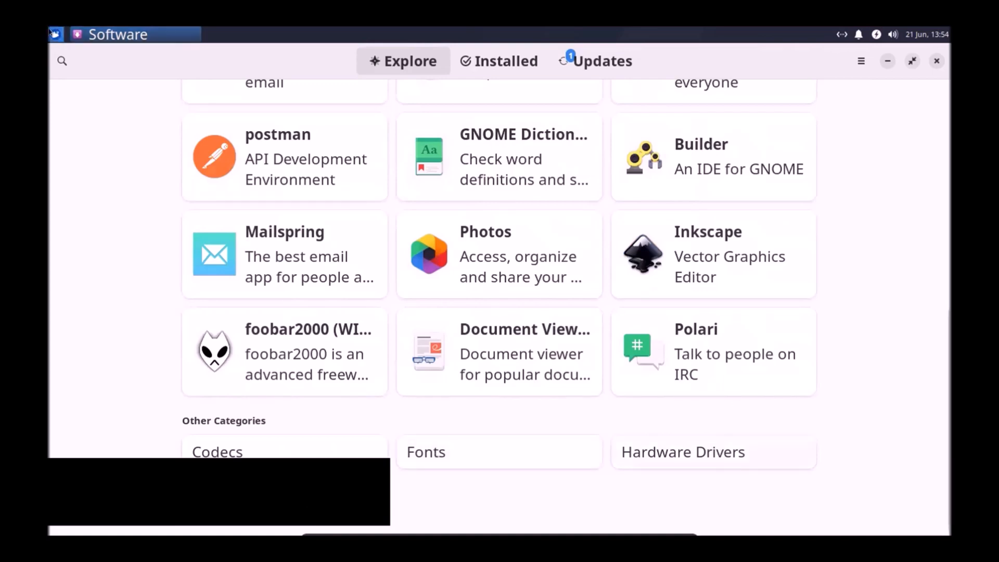
# Step: Examine the list of installed applications in the software store, from Application Finder to the Xfce power manager
pyautogui.click(488, 64)
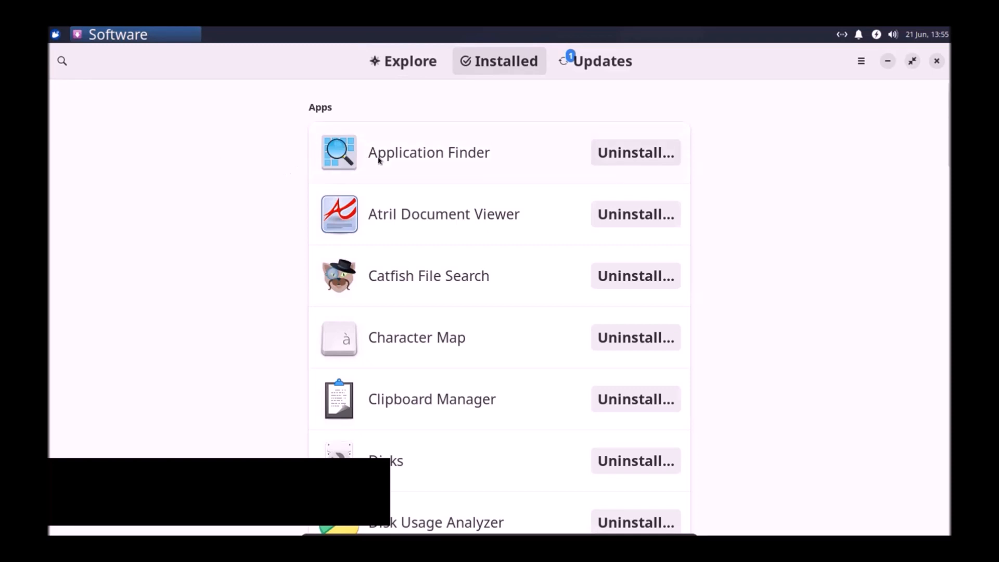
pyautogui.scroll(-2, 390, 151)
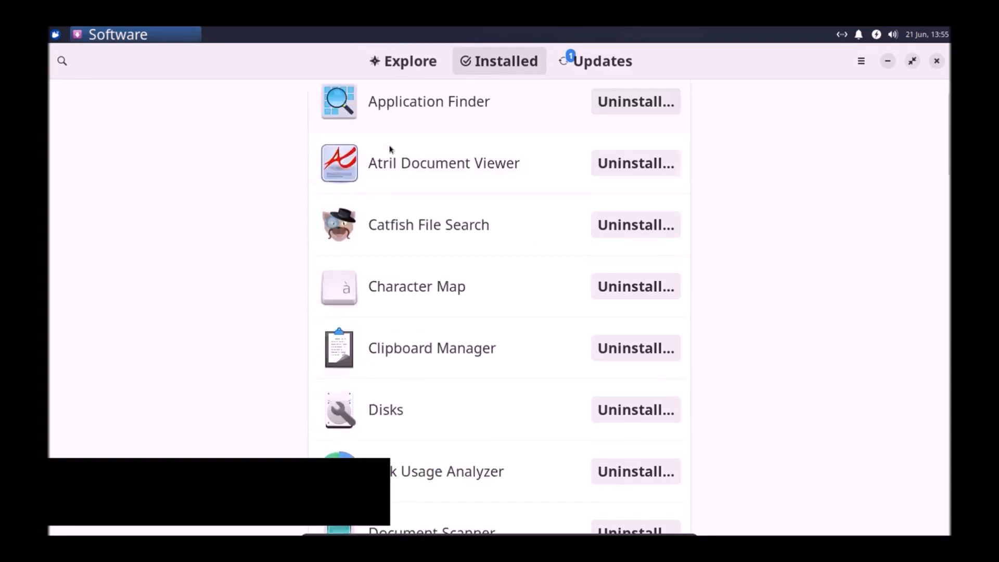
pyautogui.scroll(2, 390, 149)
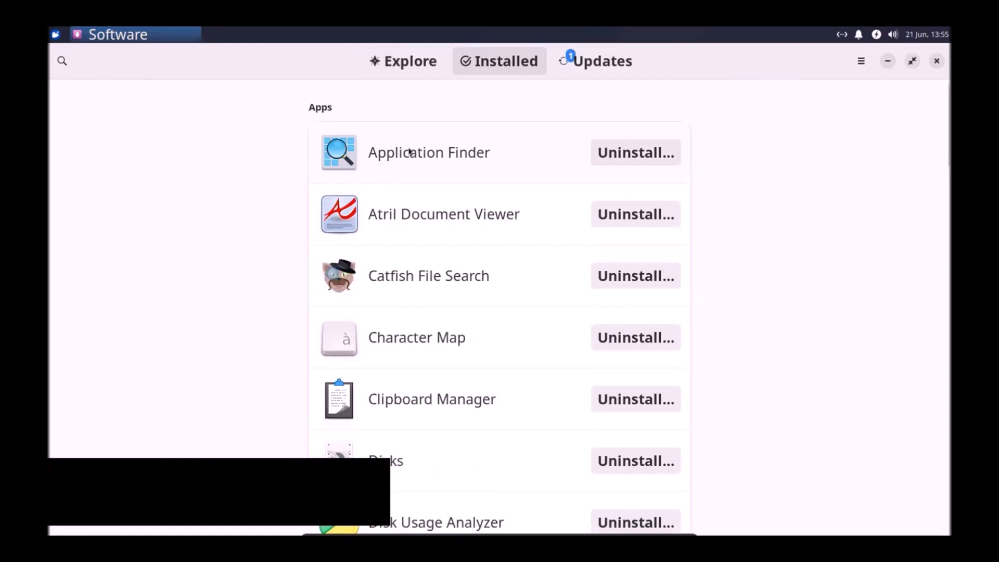
pyautogui.scroll(-2, 409, 151)
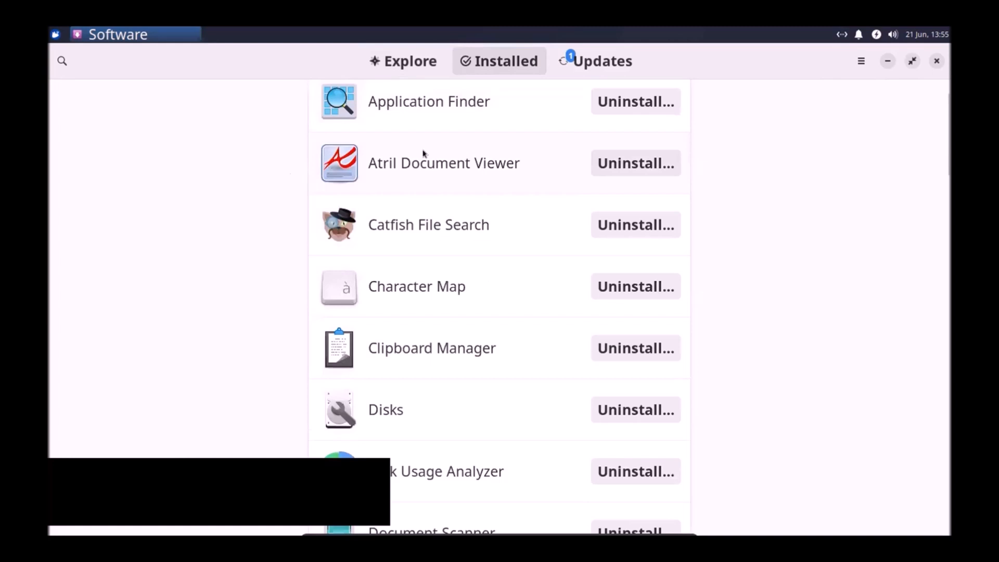
pyautogui.scroll(-2, 422, 158)
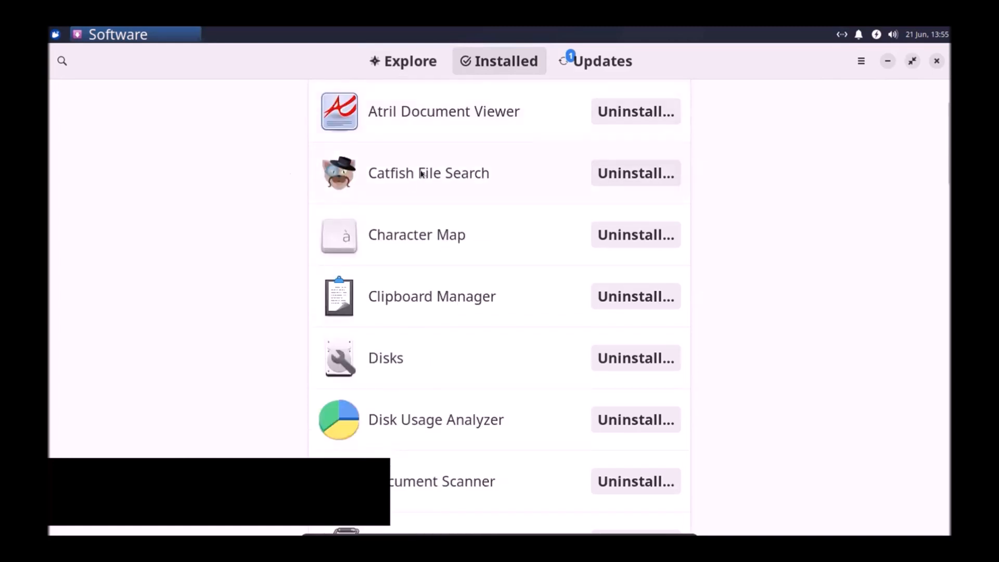
pyautogui.scroll(-4, 422, 173)
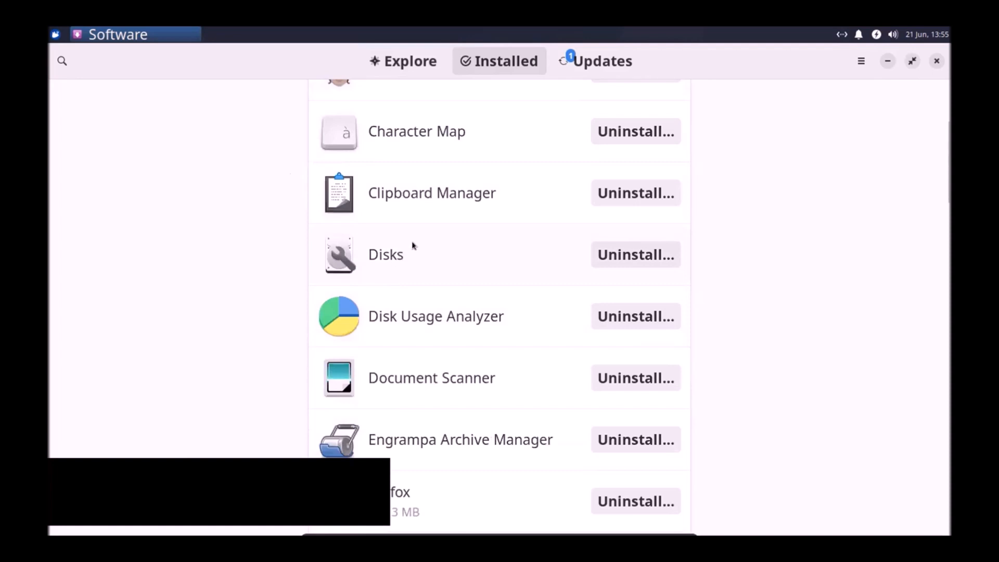
pyautogui.scroll(-6, 421, 238)
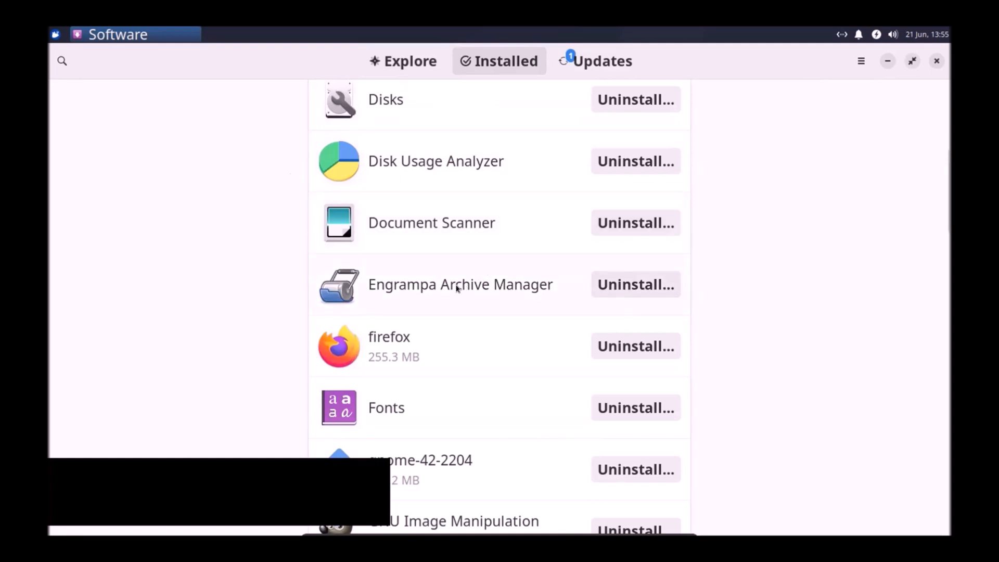
pyautogui.scroll(-3, 457, 289)
pyautogui.scroll(-3, 457, 288)
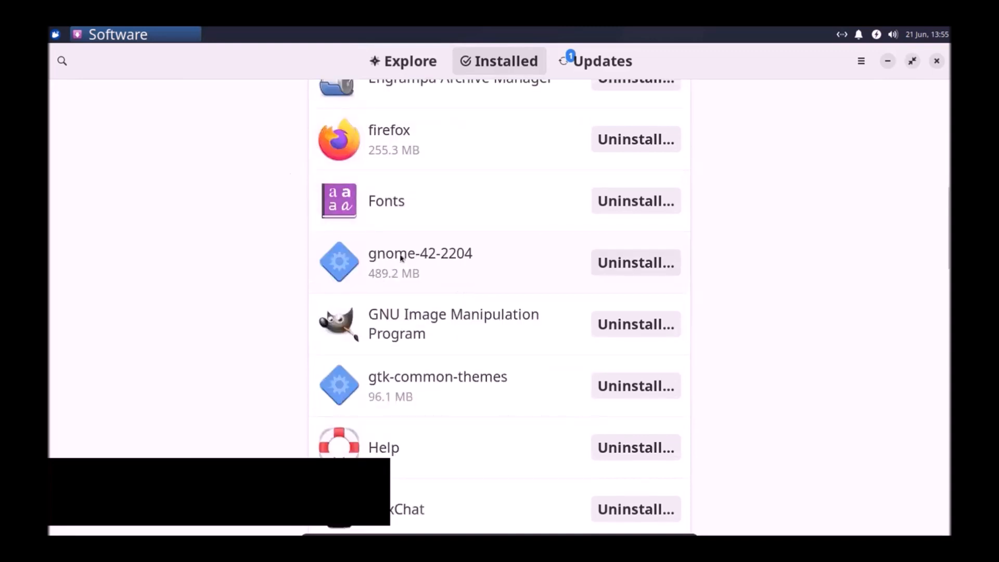
pyautogui.scroll(-2, 414, 258)
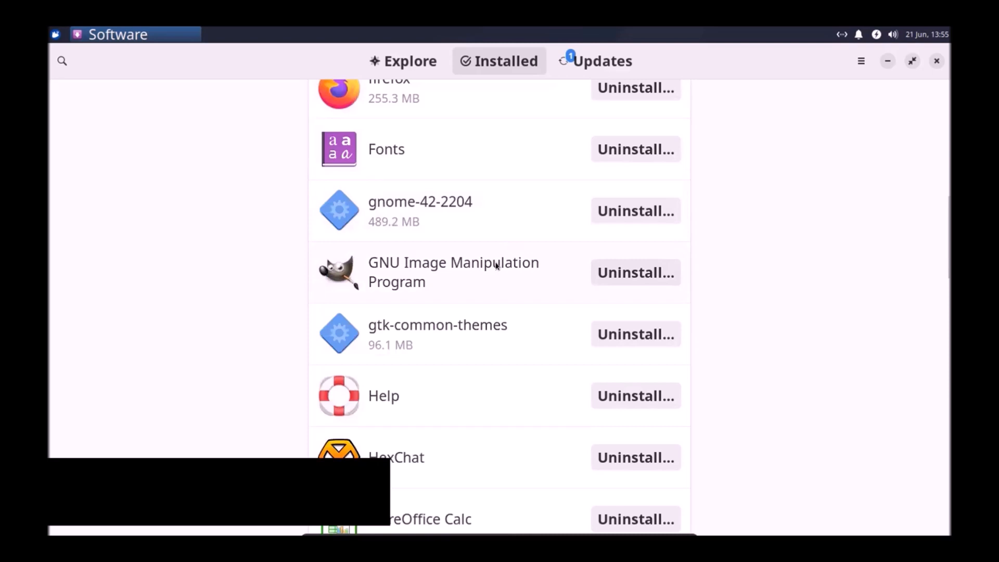
pyautogui.scroll(-3, 494, 263)
pyautogui.scroll(-5, 495, 266)
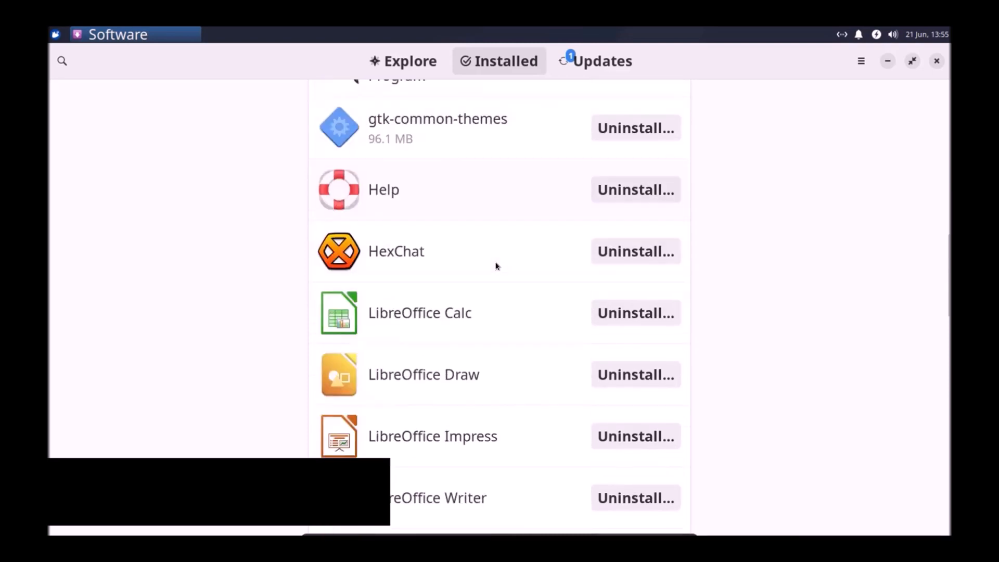
pyautogui.scroll(-2, 445, 247)
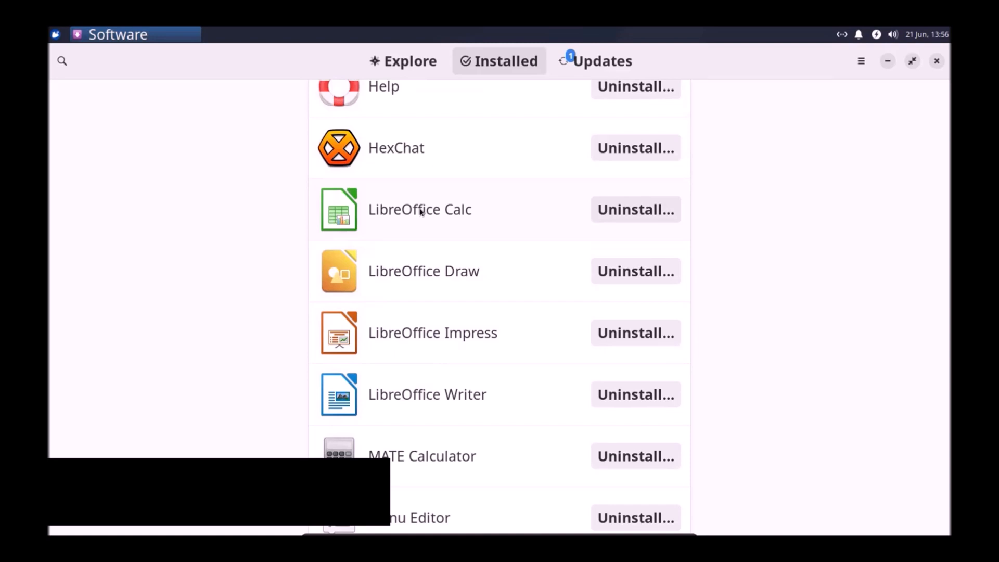
pyautogui.scroll(-2, 393, 222)
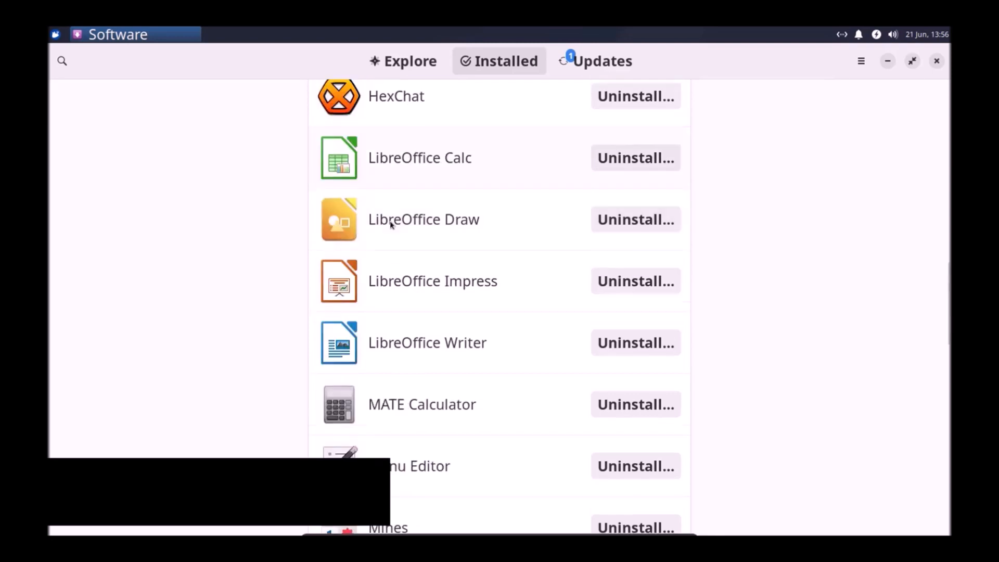
pyautogui.scroll(-1, 391, 224)
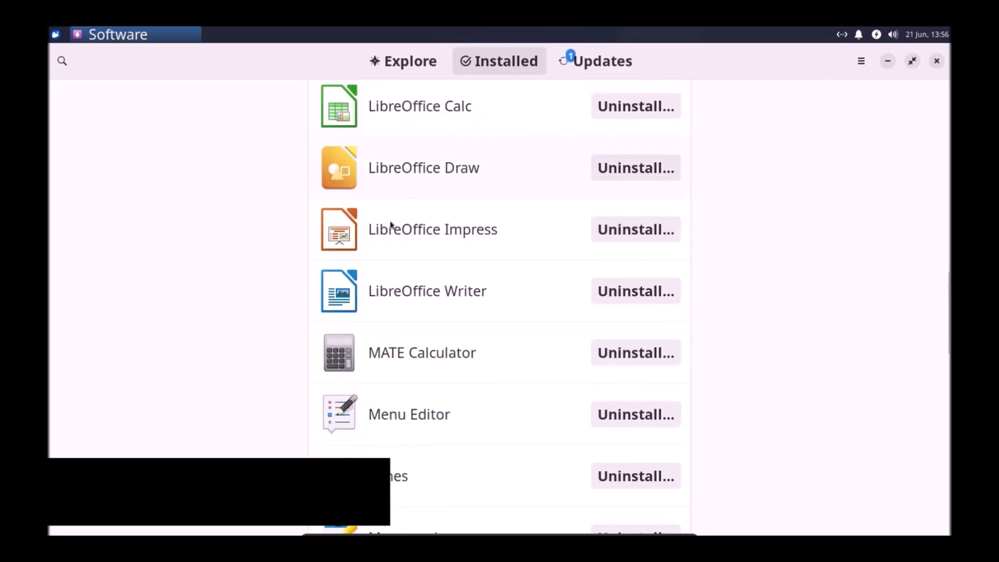
pyautogui.scroll(-1, 391, 225)
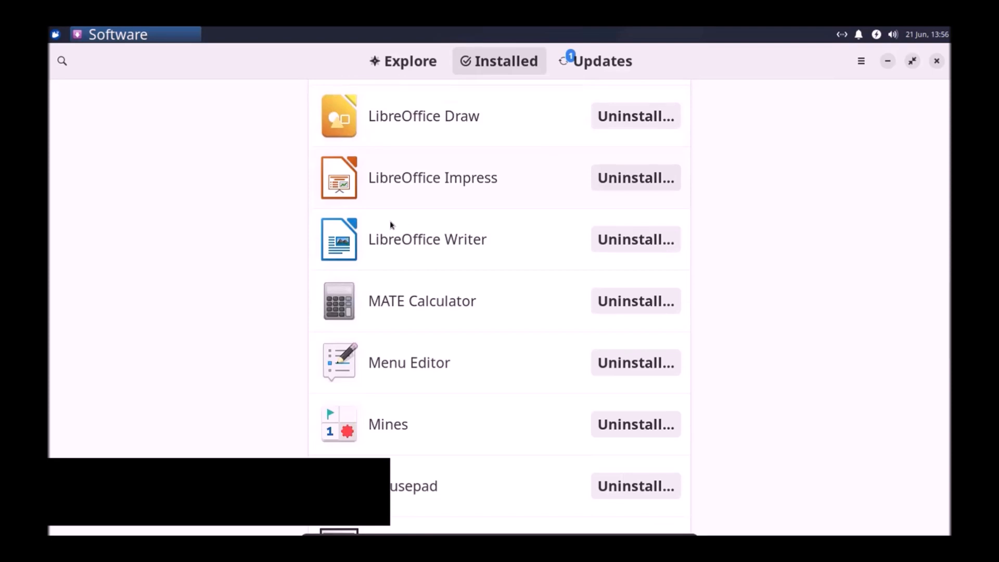
pyautogui.scroll(-3, 391, 224)
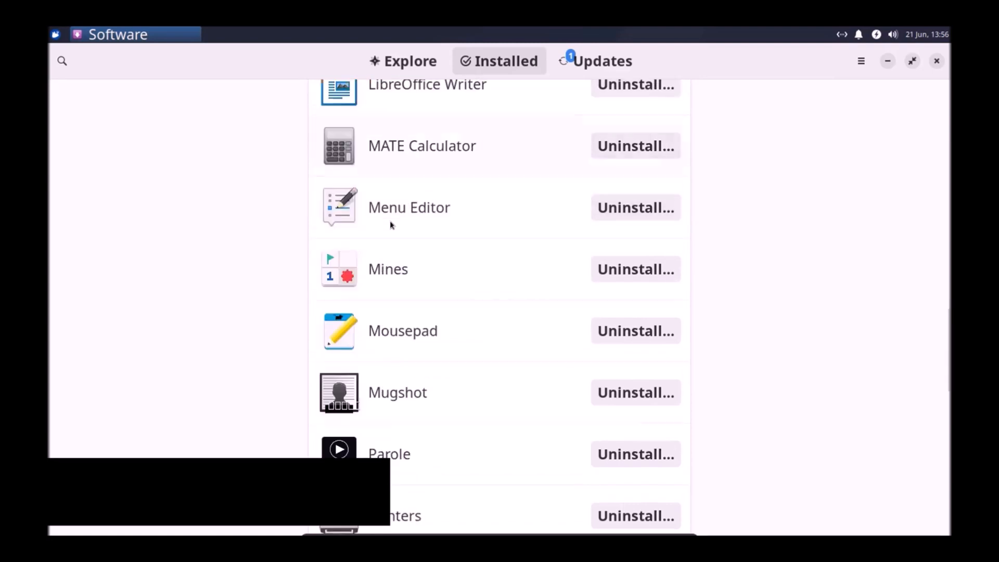
pyautogui.scroll(-1, 391, 224)
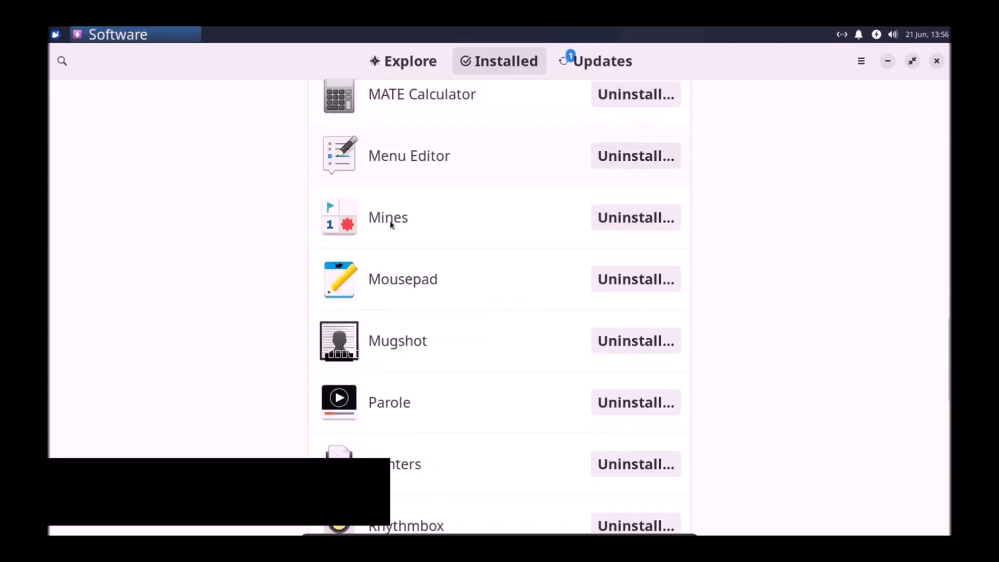
pyautogui.scroll(-5, 392, 225)
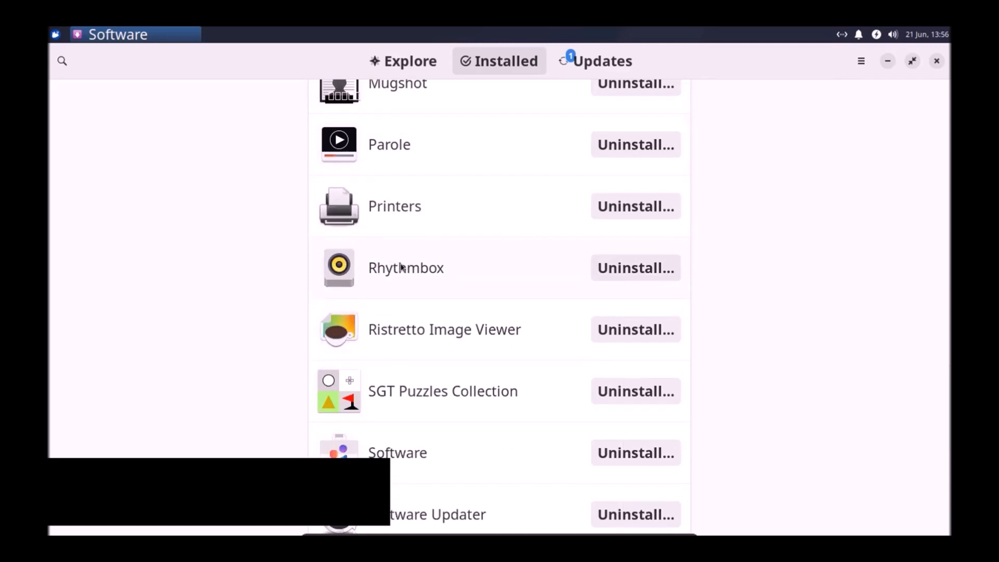
pyautogui.scroll(-2, 401, 267)
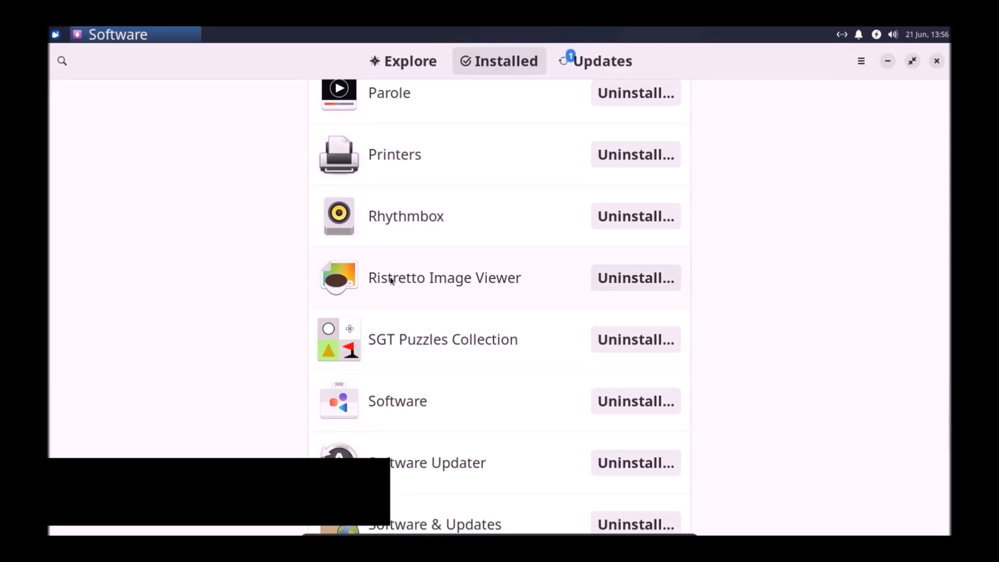
pyautogui.scroll(-5, 399, 277)
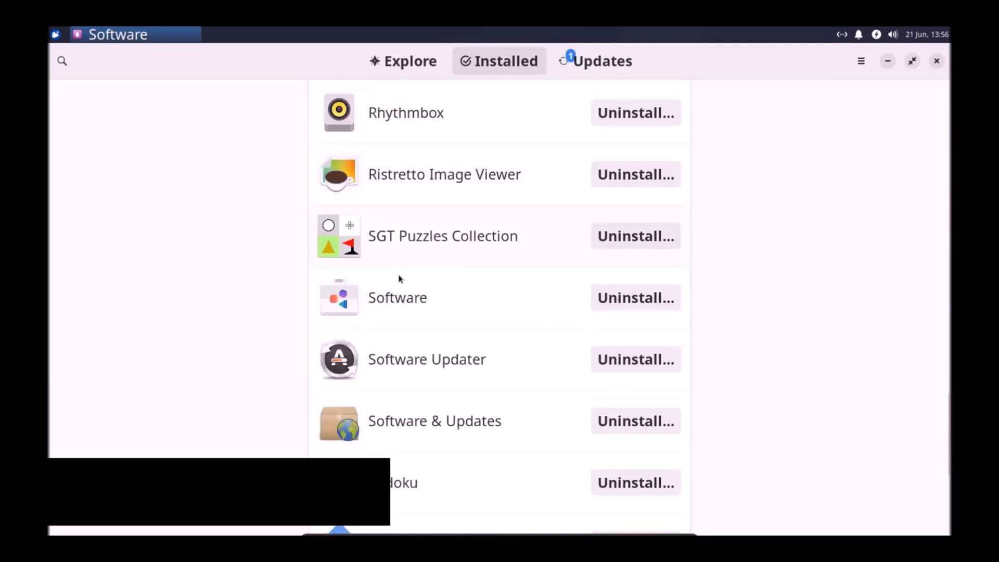
pyautogui.scroll(-3, 413, 278)
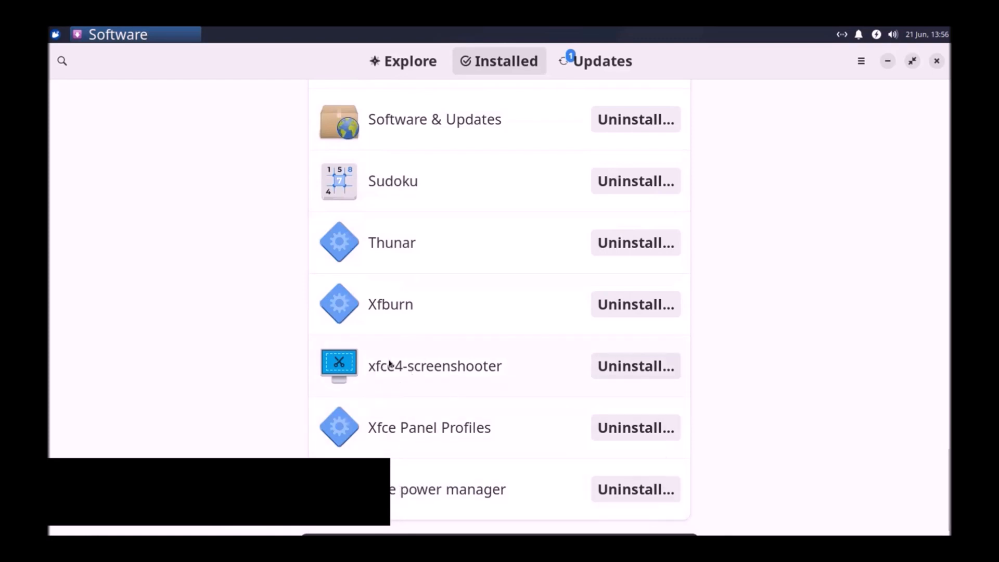
pyautogui.scroll(1, 429, 289)
pyautogui.scroll(10, 430, 288)
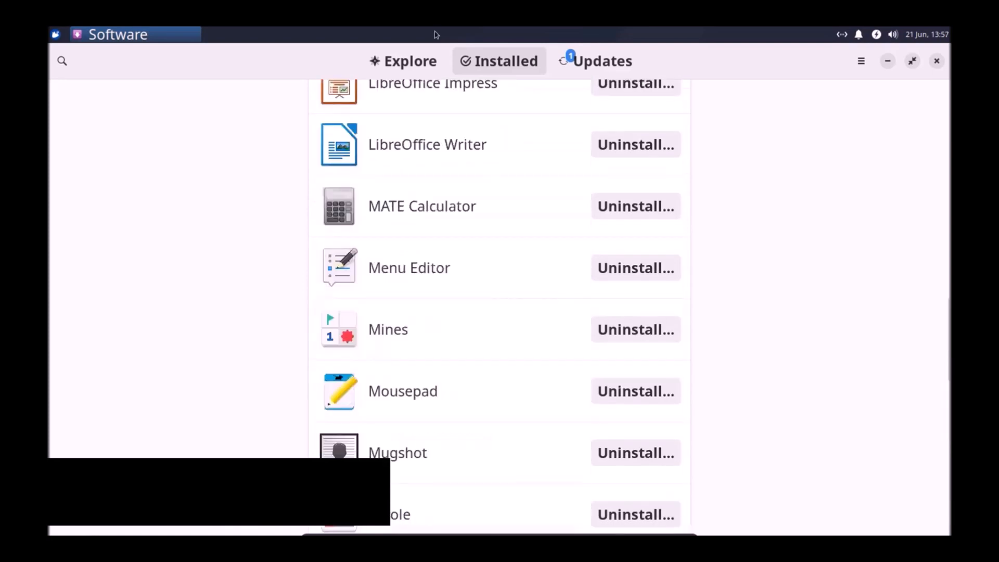
# Step: Enlarge the applications menu in height and width so that all categories fit without scrolling
pyautogui.click(54, 34)
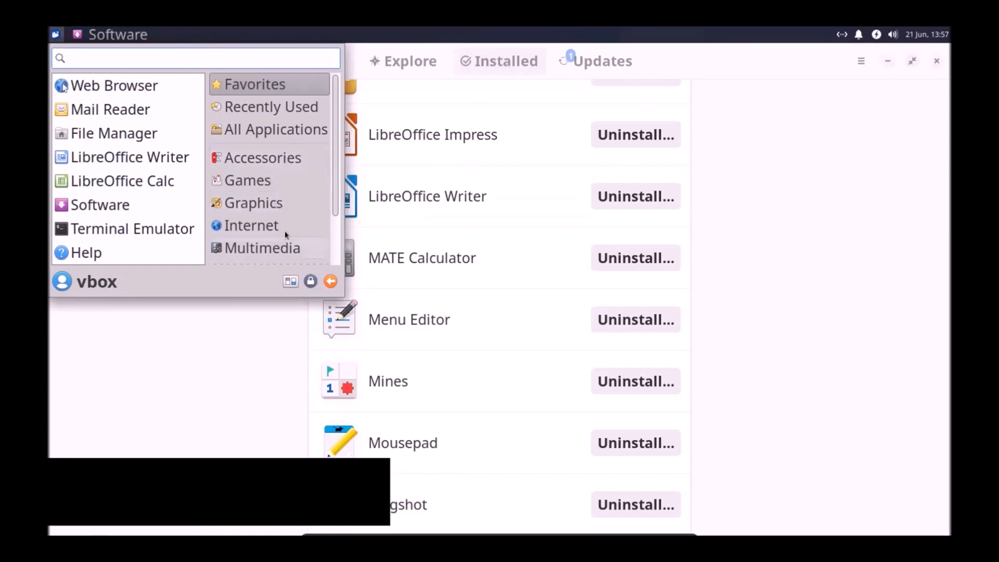
pyautogui.moveTo(256, 285); pyautogui.dragTo(279, 457)
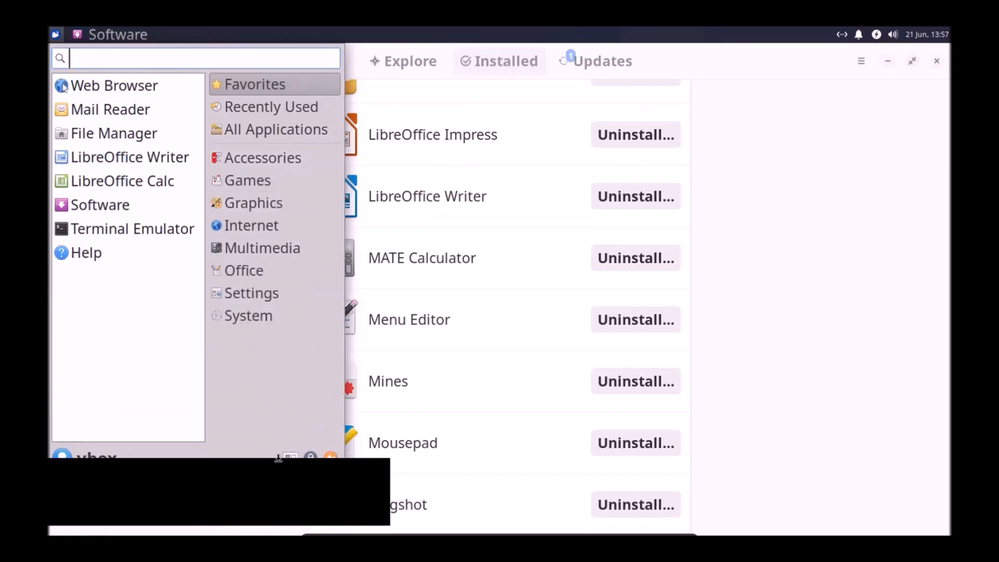
pyautogui.click(338, 339)
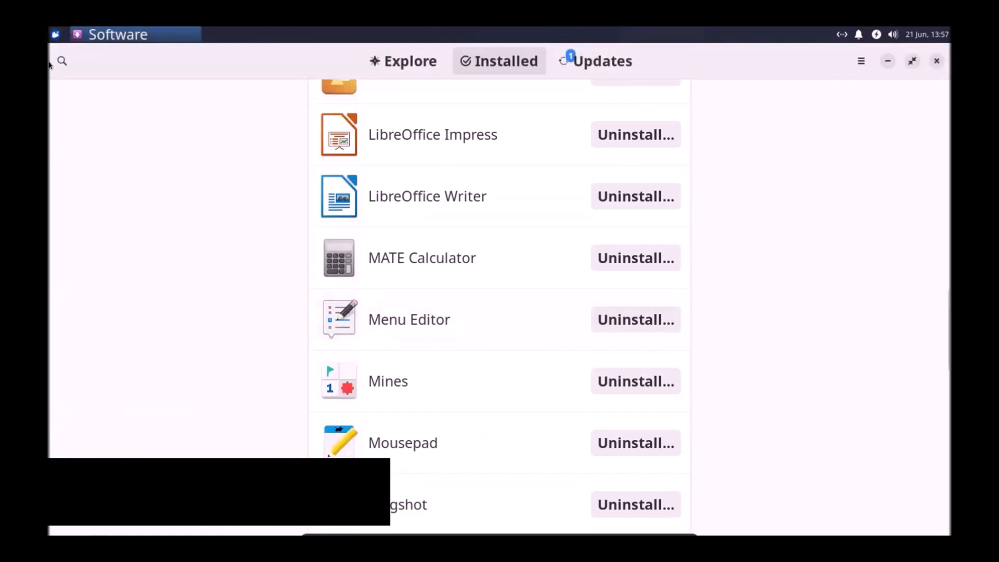
pyautogui.click(55, 34)
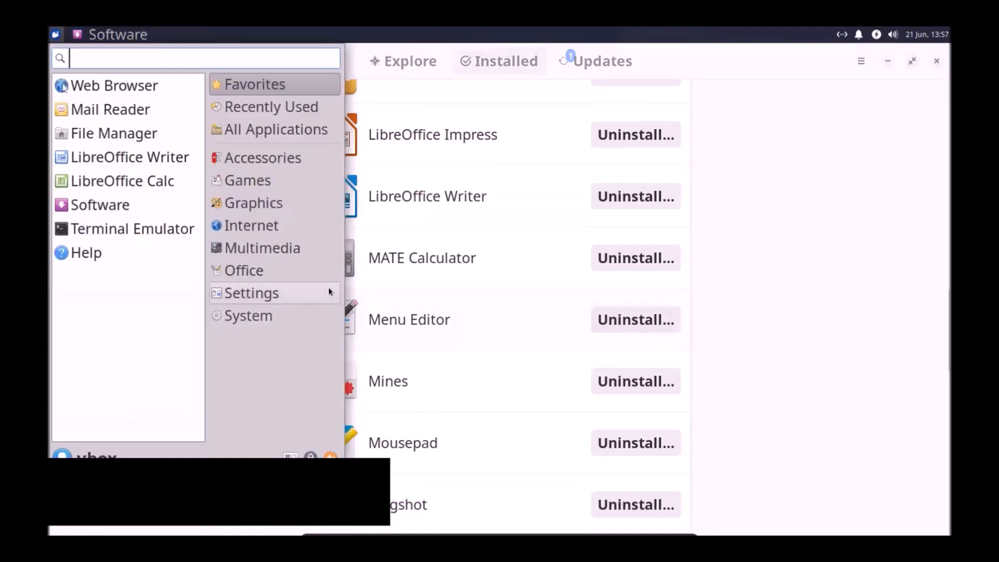
pyautogui.moveTo(341, 281); pyautogui.dragTo(402, 290)
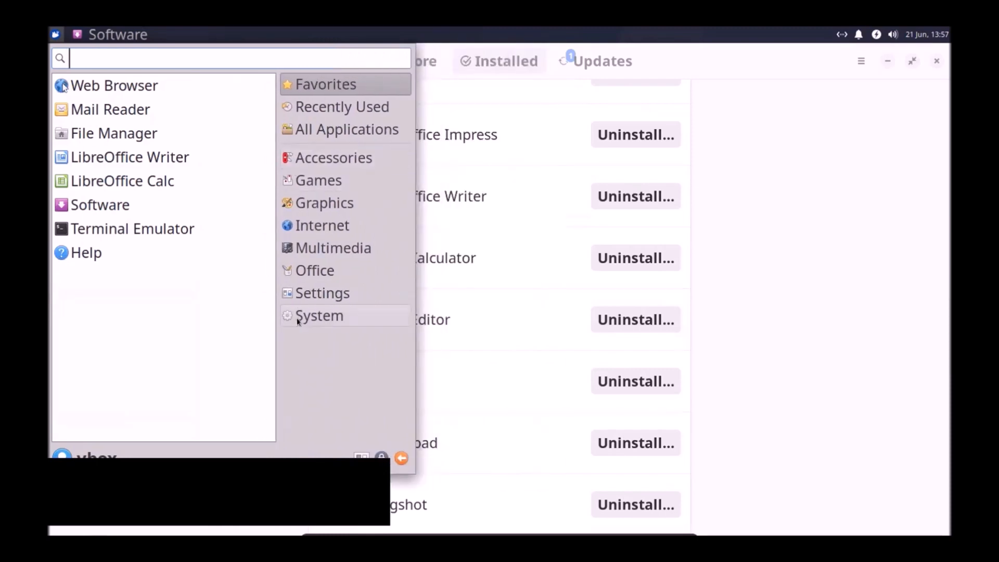
# Step: Browse the applications in each menu category in turn, from Accessories and Games through Settings to System
pyautogui.click(315, 161)
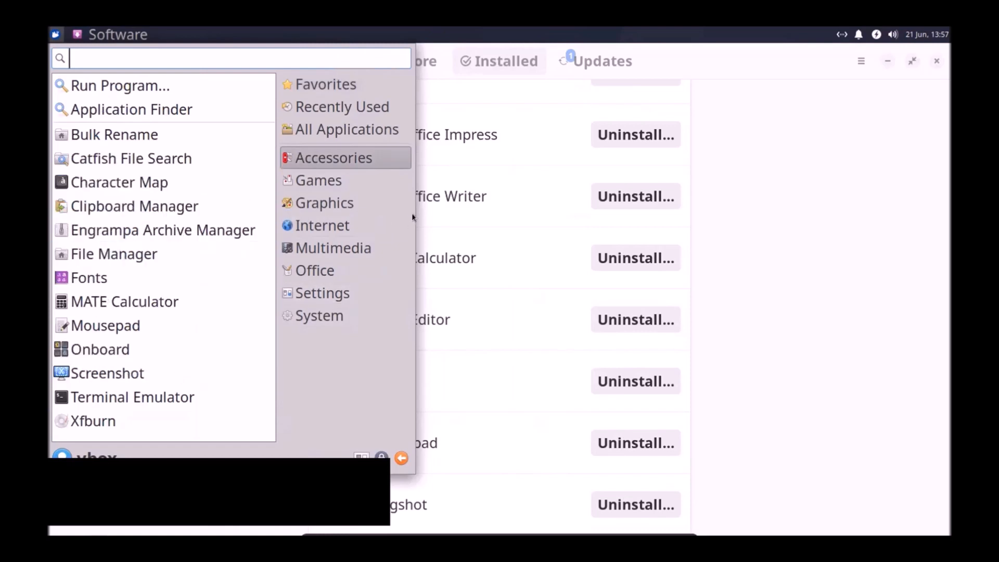
pyautogui.click(336, 184)
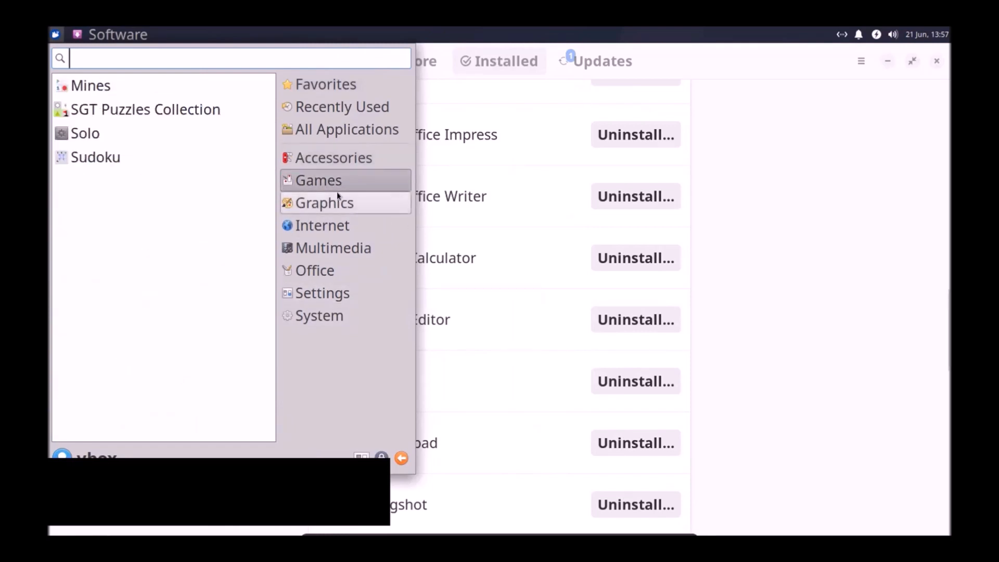
pyautogui.click(337, 202)
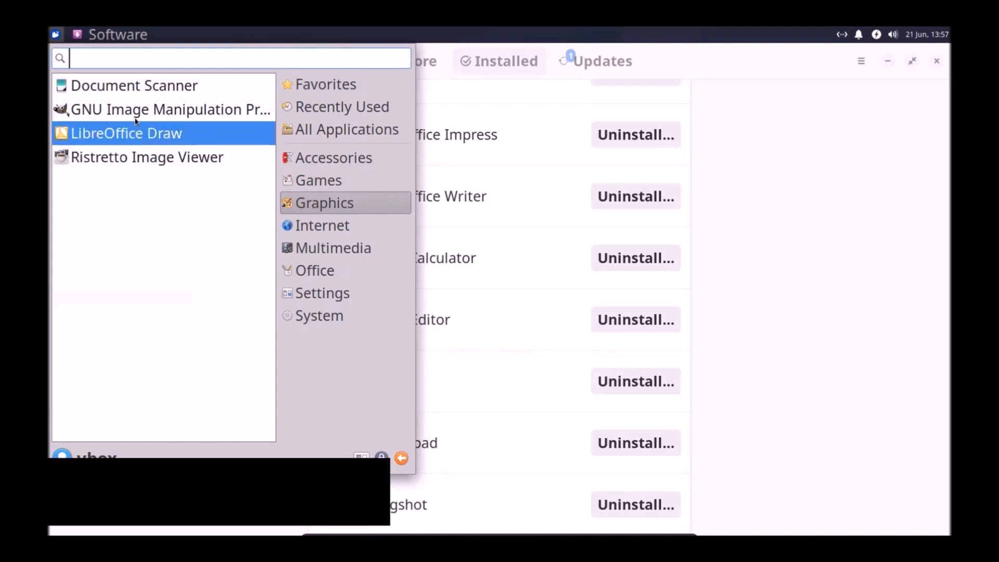
pyautogui.click(316, 218)
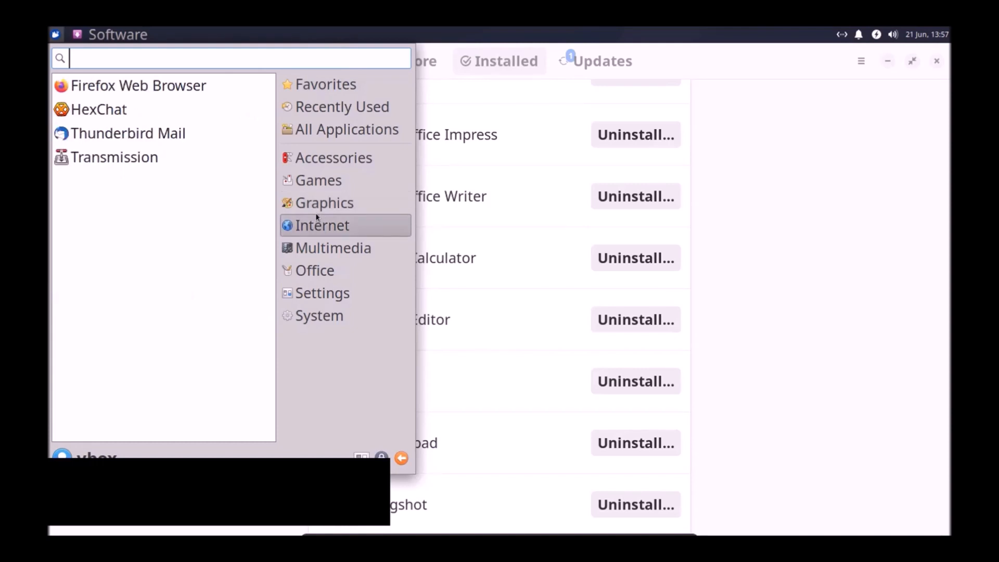
pyautogui.click(314, 245)
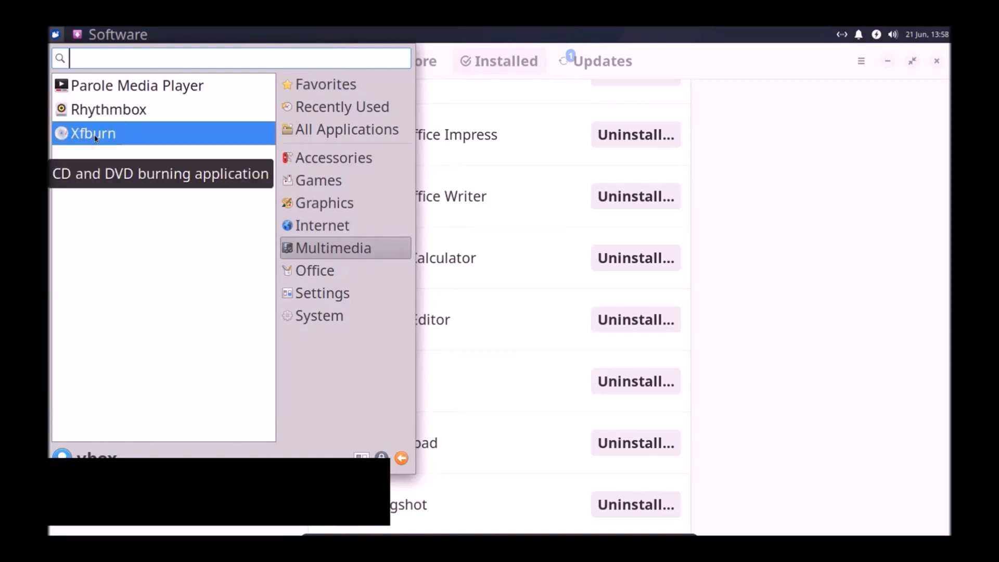
pyautogui.click(293, 262)
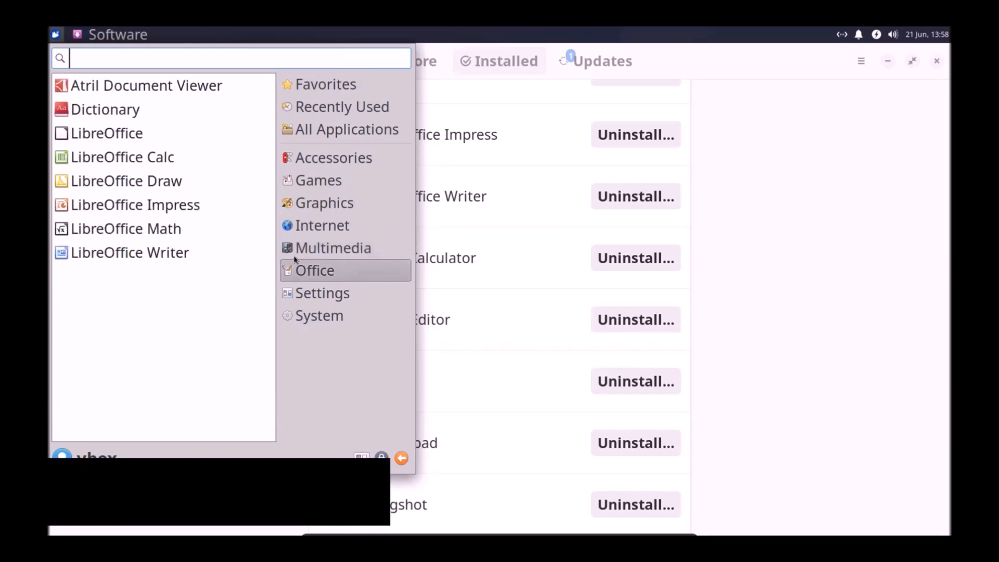
pyautogui.click(326, 288)
pyautogui.scroll(-10, 200, 182)
pyautogui.scroll(10, 201, 185)
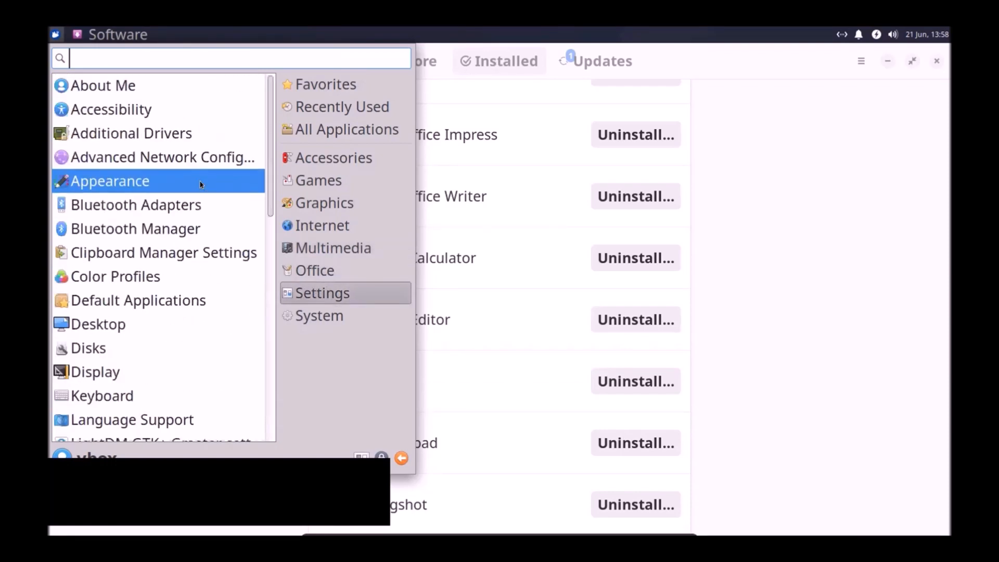
pyautogui.click(325, 311)
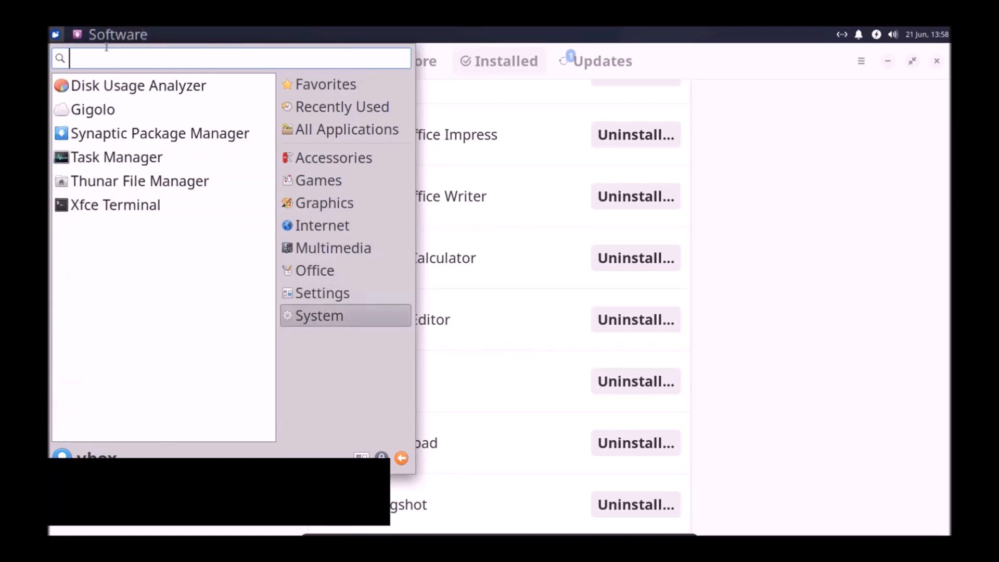
# Step: Find Settings Manager by searching the applications for "sett", open it and maximize its window
pyautogui.write('sett')
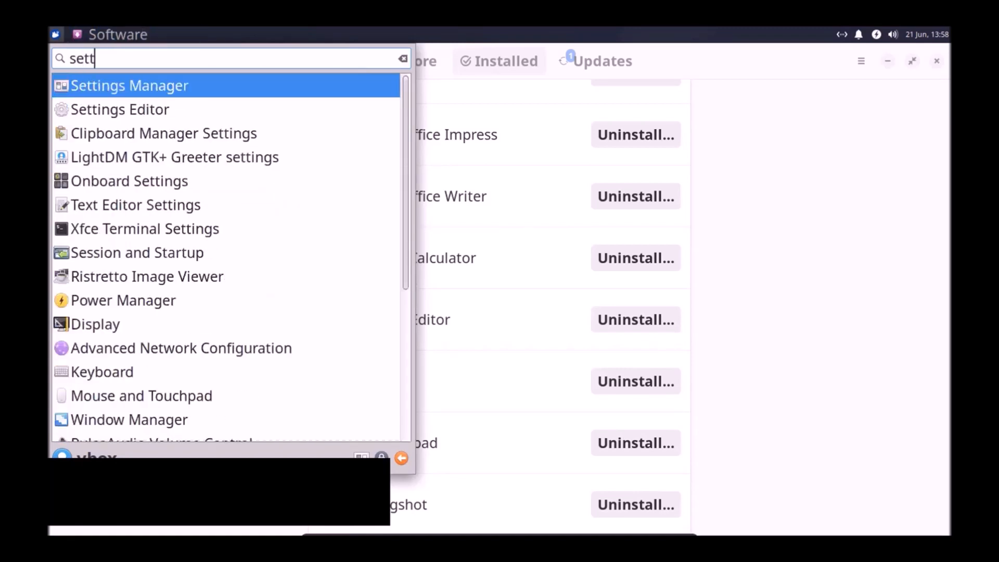
pyautogui.click(126, 83)
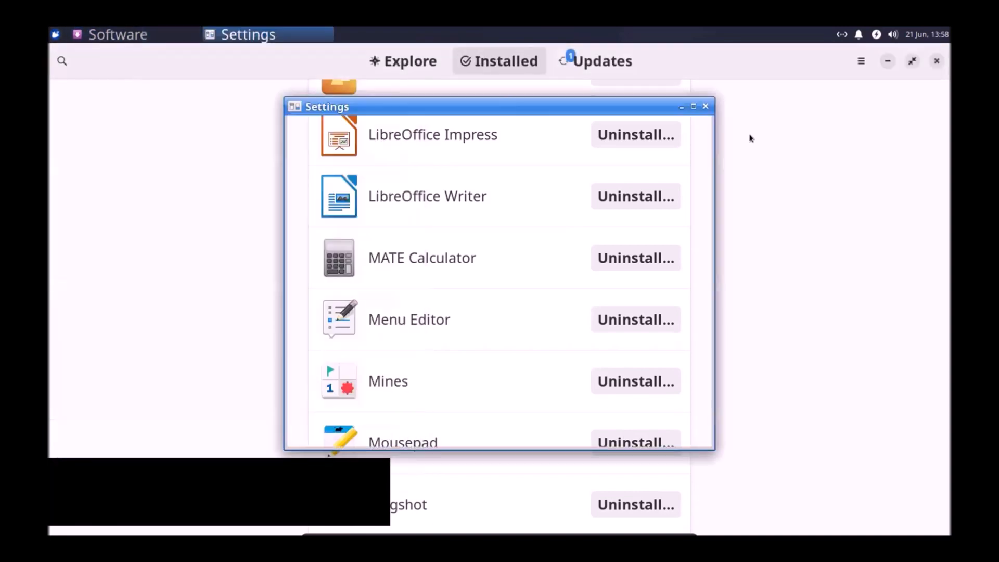
pyautogui.click(692, 106)
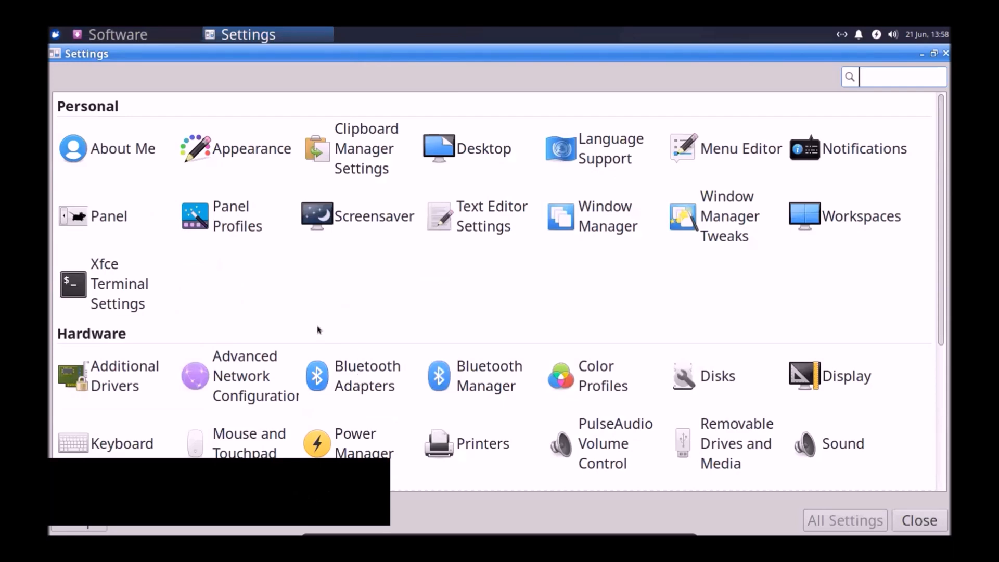
# Step: Look through the Personal, Hardware, System and Other categories in the settings manager, and close it
pyautogui.scroll(-5, 318, 329)
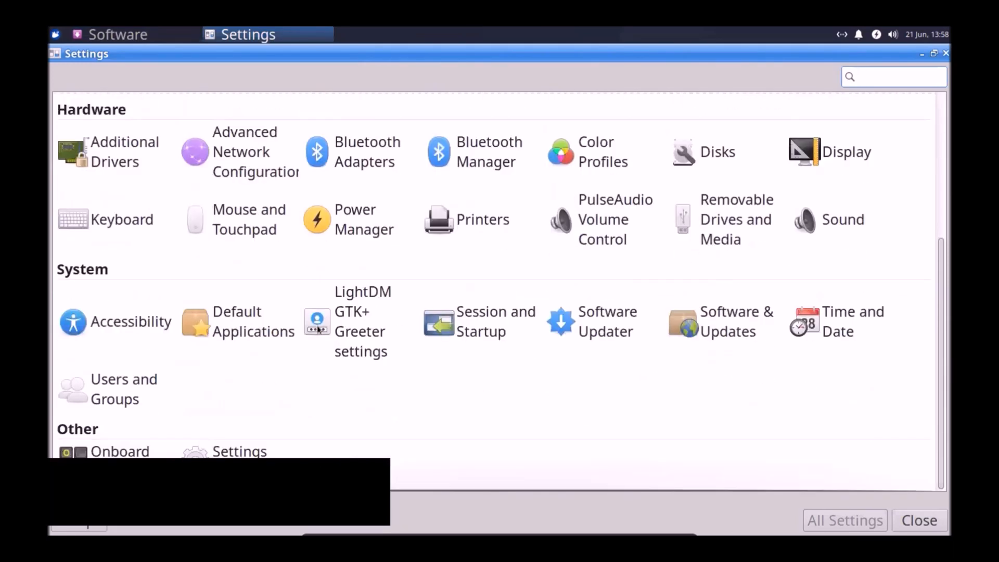
pyautogui.scroll(5, 319, 329)
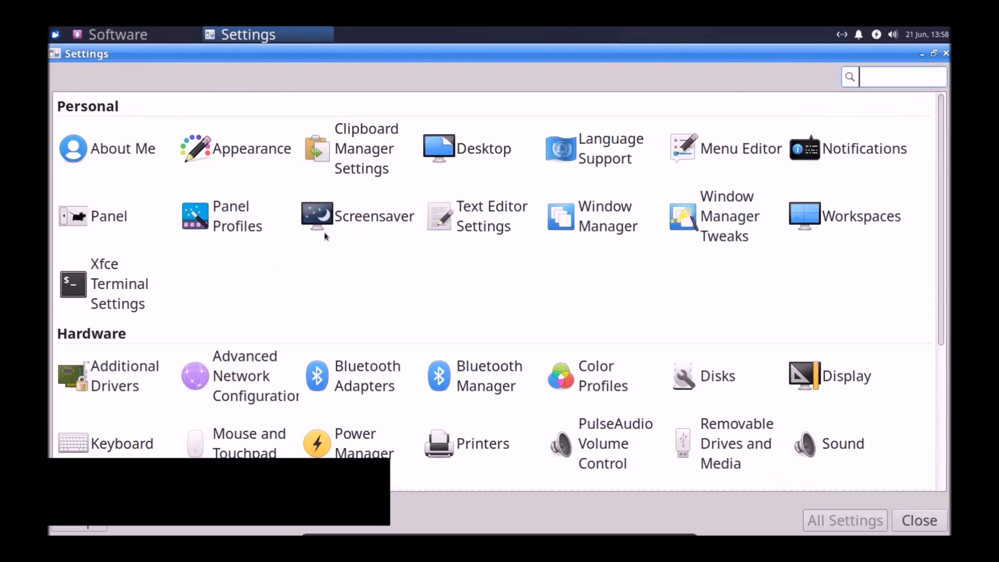
pyautogui.scroll(-1, 391, 275)
pyautogui.scroll(-4, 391, 276)
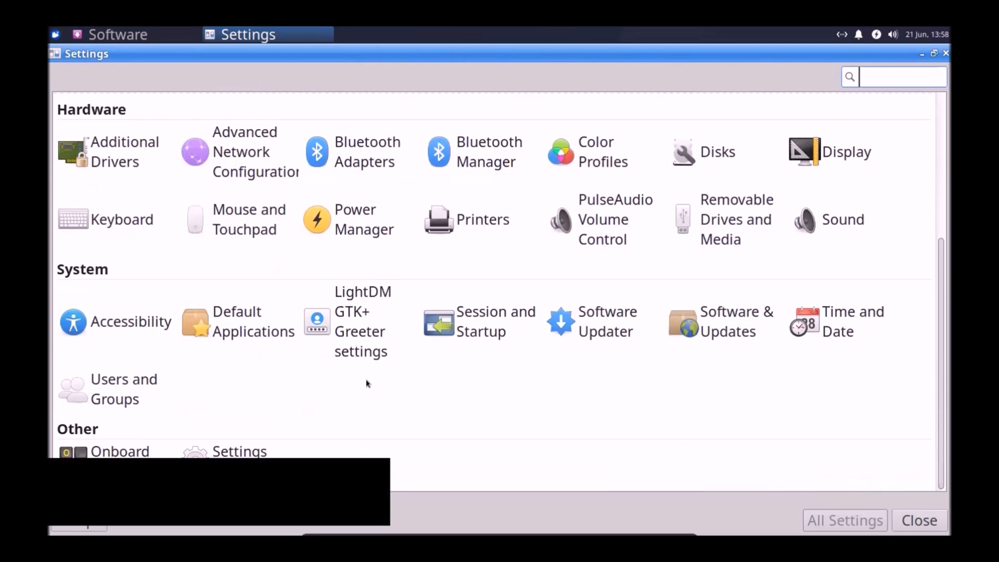
pyautogui.scroll(5, 367, 384)
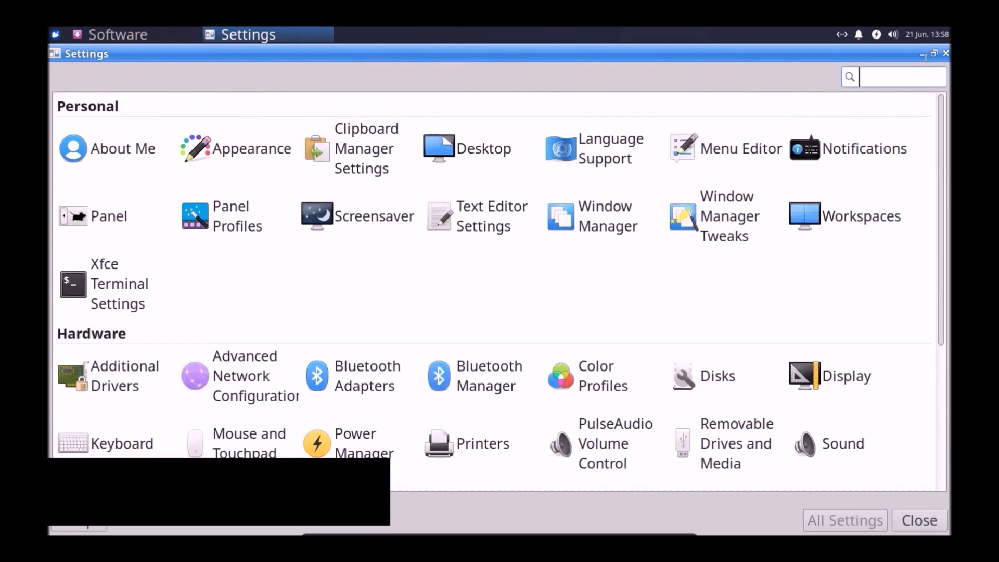
pyautogui.click(946, 53)
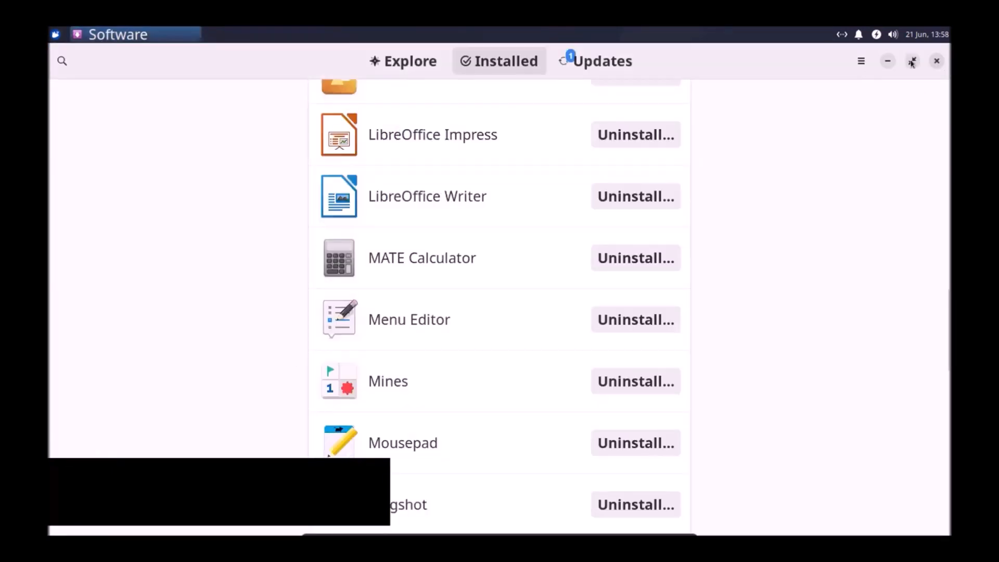
# Step: Close the software store, and briefly view the favorites in the applications menu
pyautogui.click(936, 61)
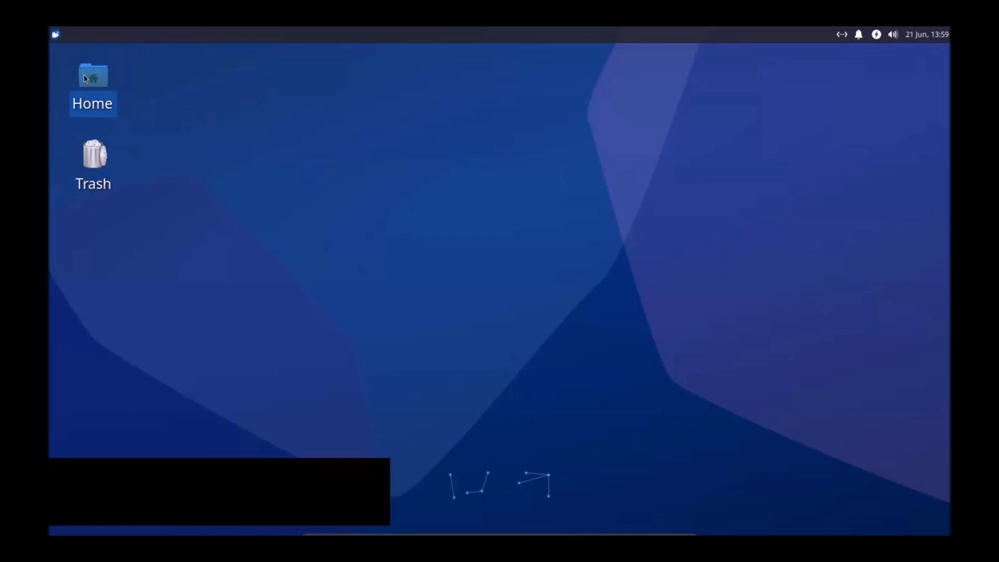
pyautogui.click(53, 34)
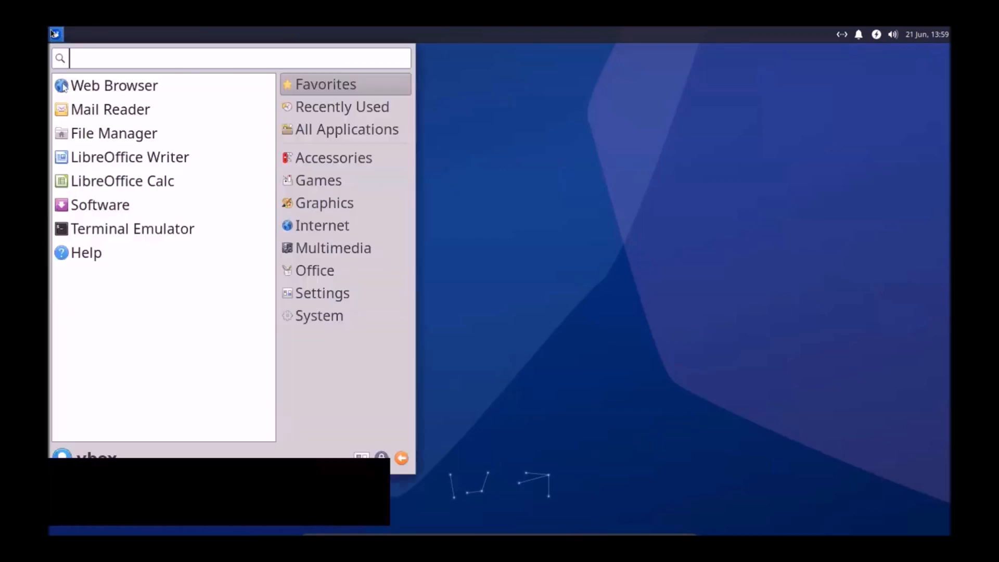
pyautogui.click(563, 300)
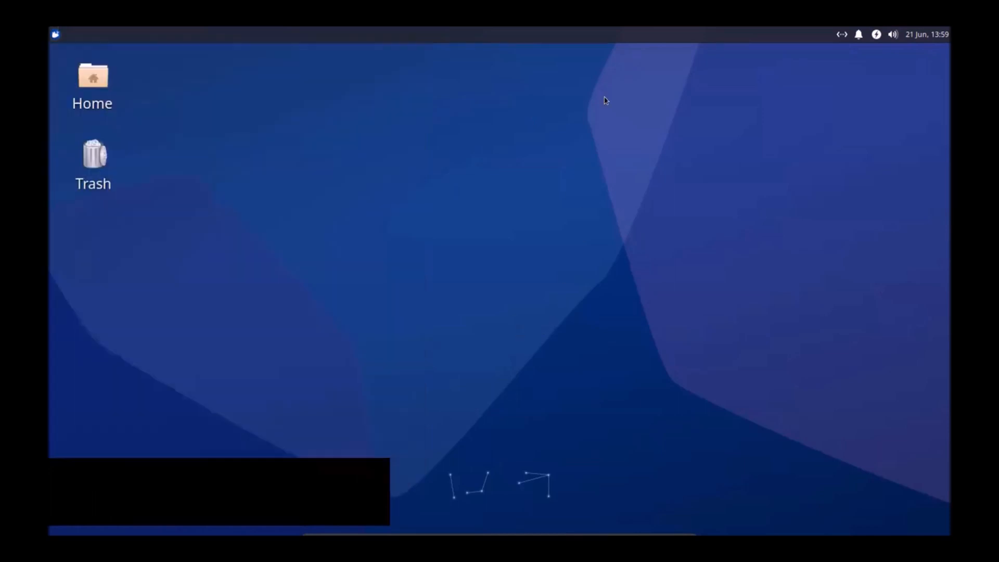
# Step: Take the Xubuntu 23.04 virtual machine out of full-screen mode to reach the host desktop
pyautogui.moveTo(508, 531)
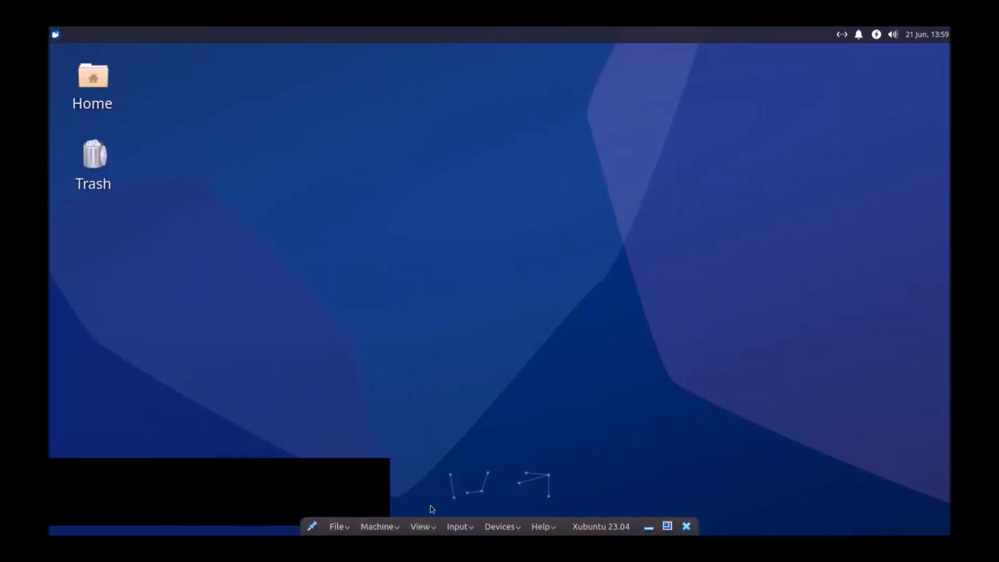
pyautogui.click(415, 527)
pyautogui.click(456, 376)
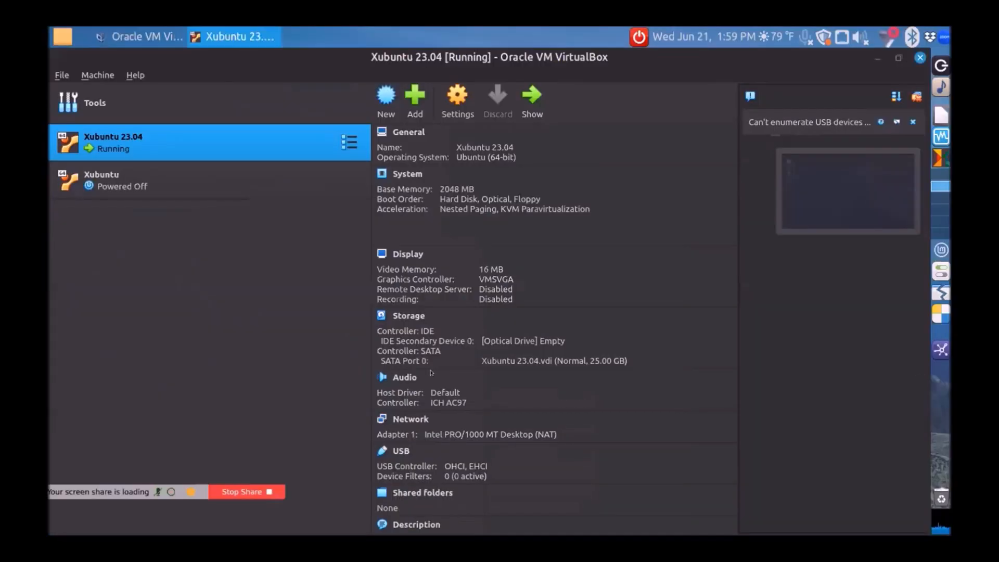
# Step: Visit the host's first workspace to restore the Zoom window, and return to the workspace with the virtual machine
pyautogui.click(934, 173)
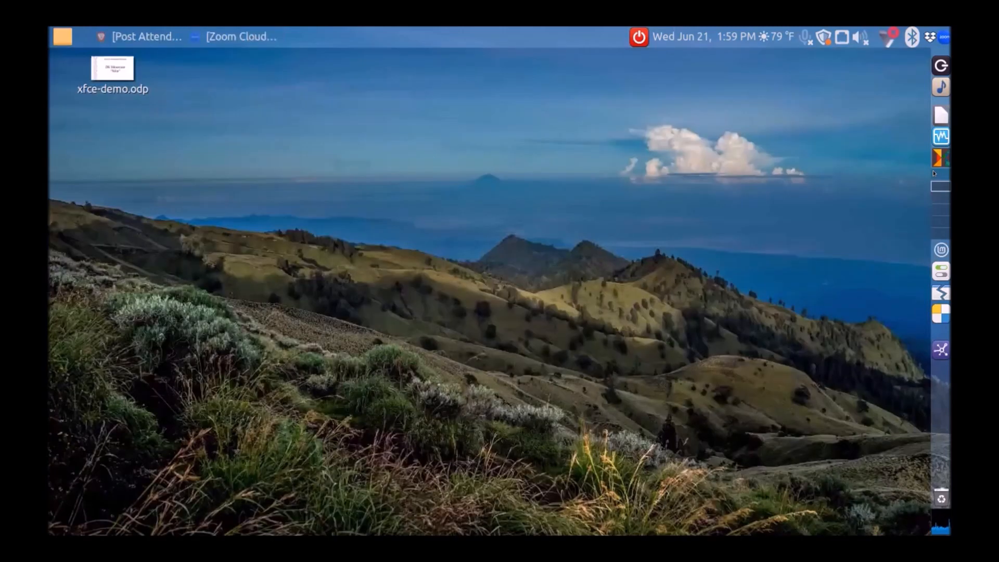
pyautogui.click(232, 41)
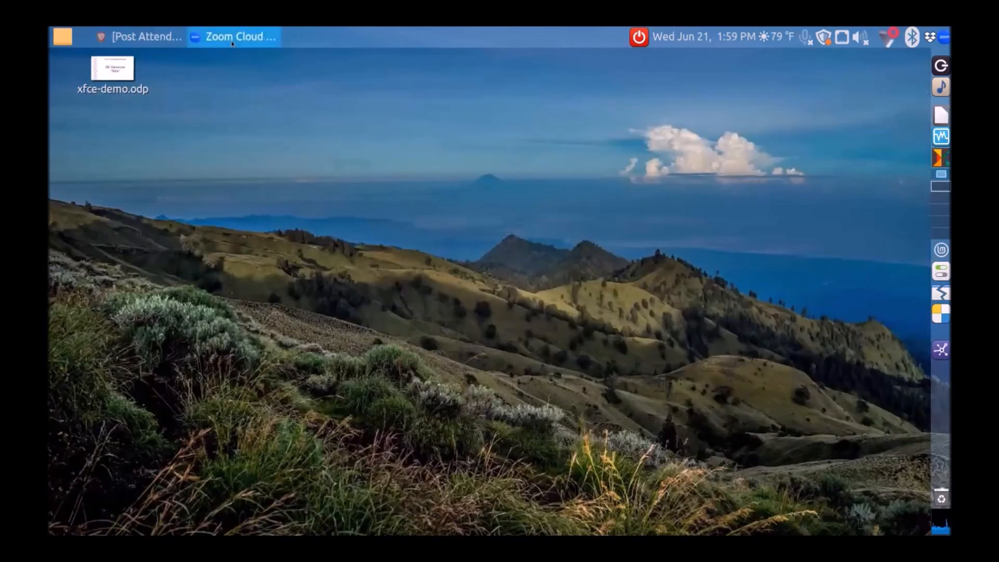
pyautogui.click(868, 183)
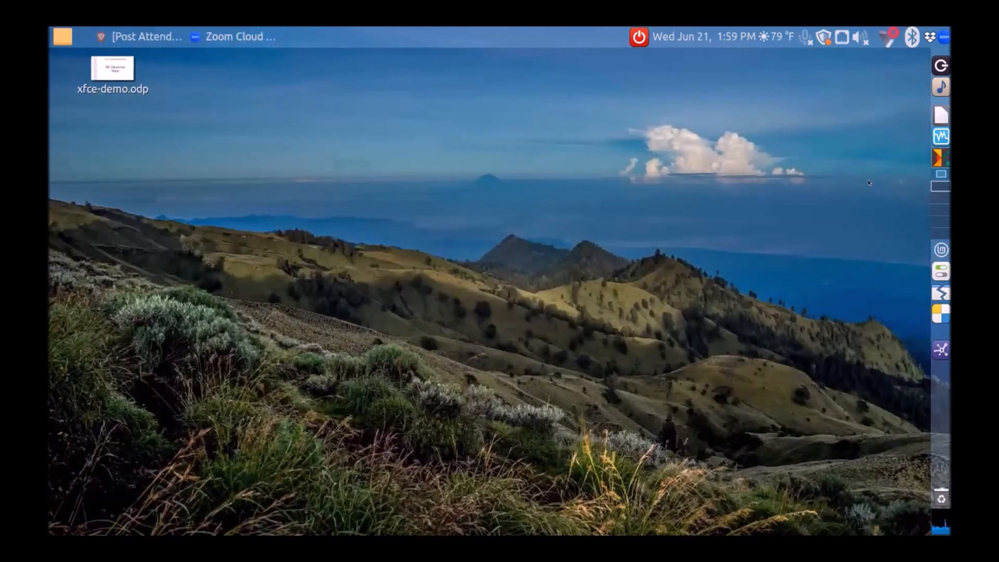
pyautogui.click(939, 187)
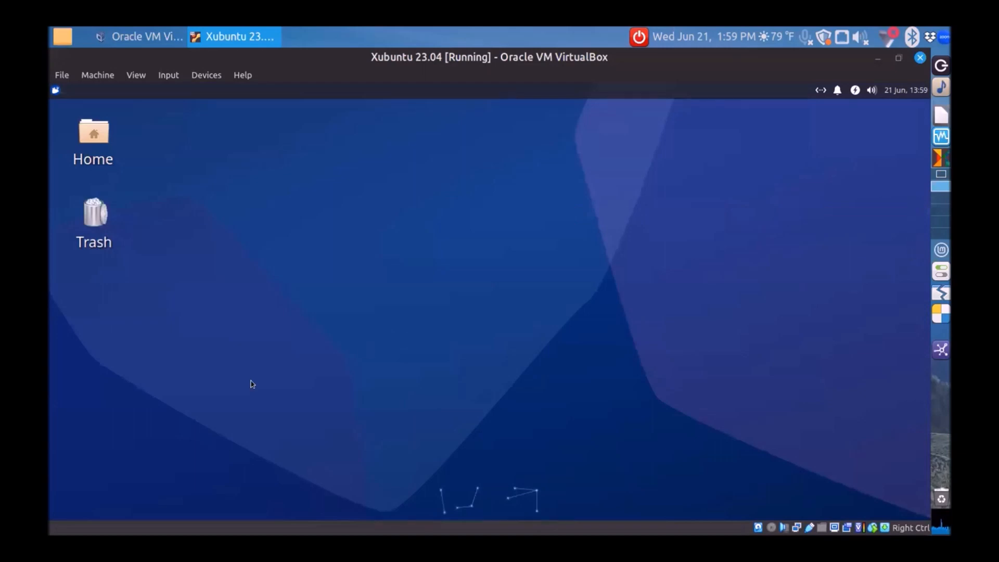